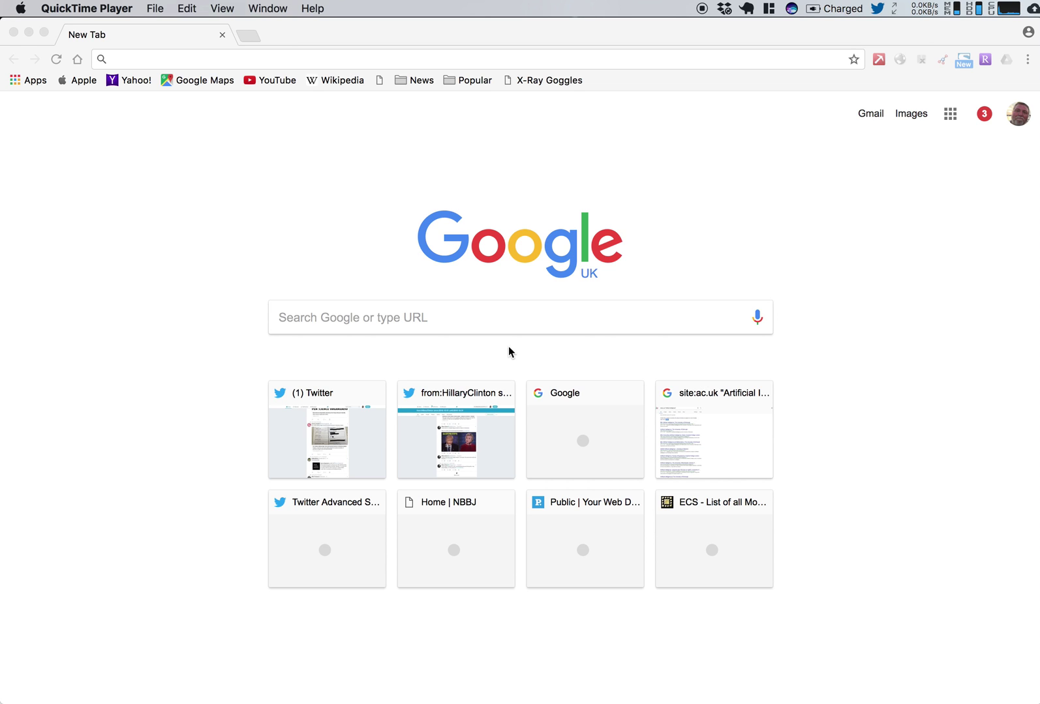
Go to the Chrome Web Store listing for Web Data Research Assistant using its pasted URL
left_click(155, 60)
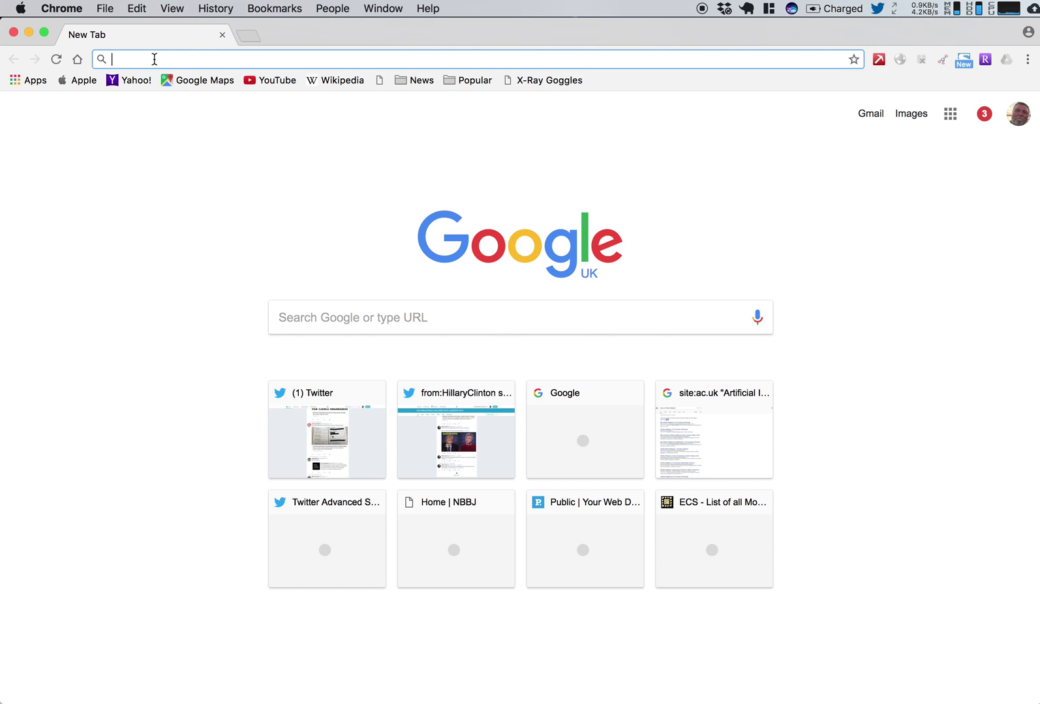
type("https://chrome.google.com/webstore/detail/web-data-research-assista/kcdbekkmigohaijilebpaeoopcgjbbdm")
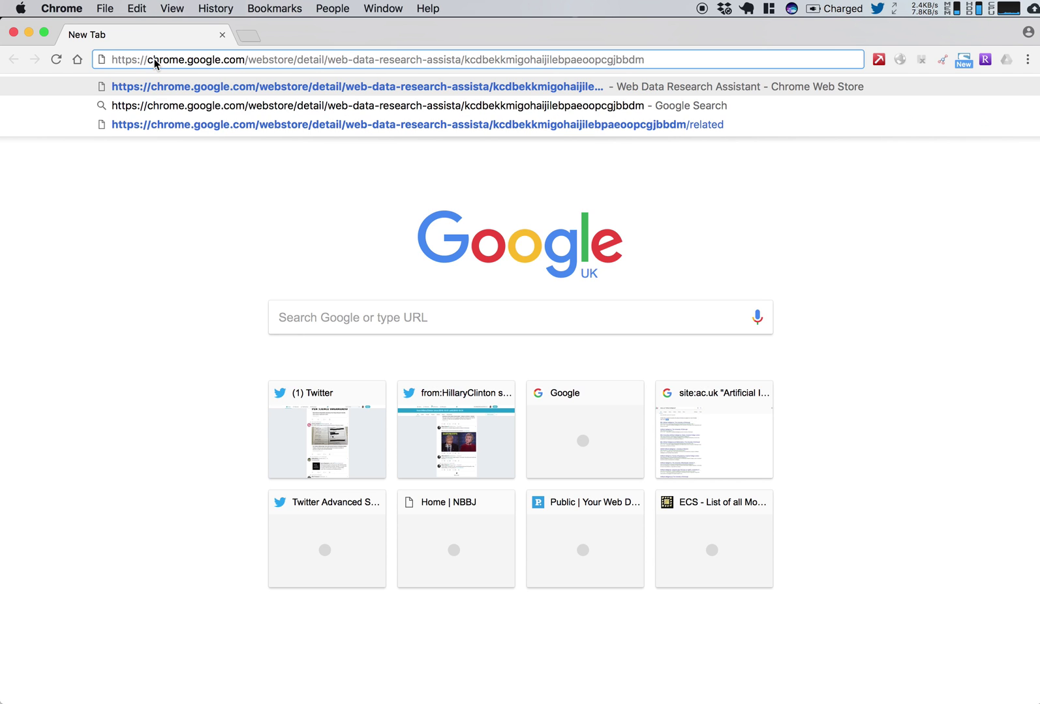
key("Return")
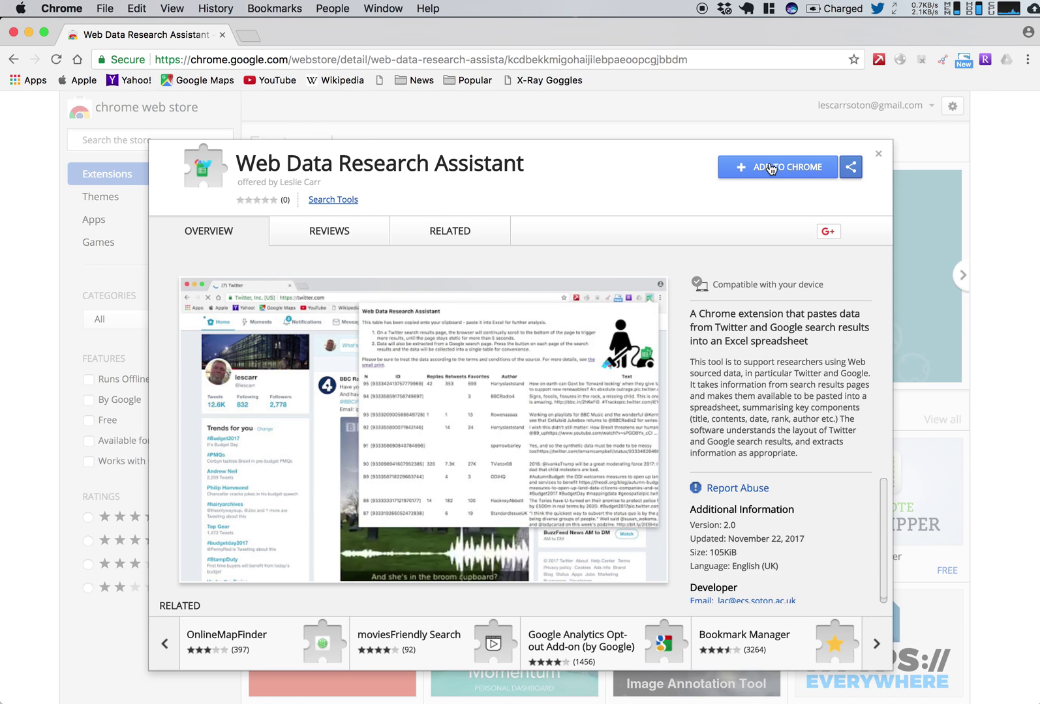
Add the Web Data Research Assistant extension to Chrome and dismiss the confirmation notice
left_click(771, 169)
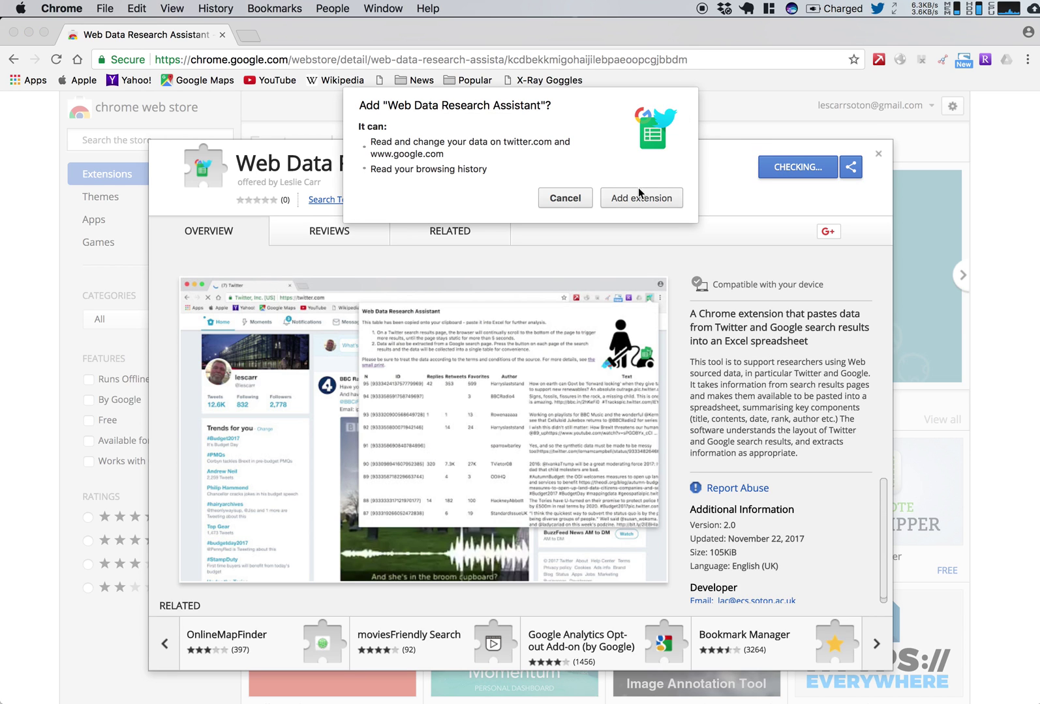
left_click(638, 198)
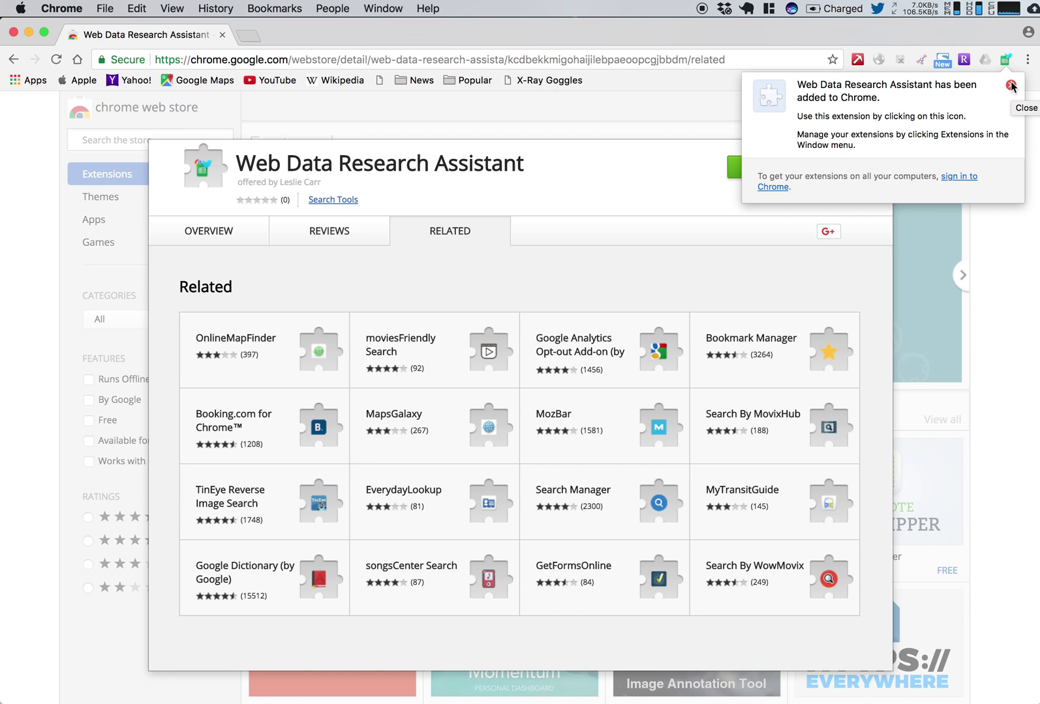
left_click(1010, 85)
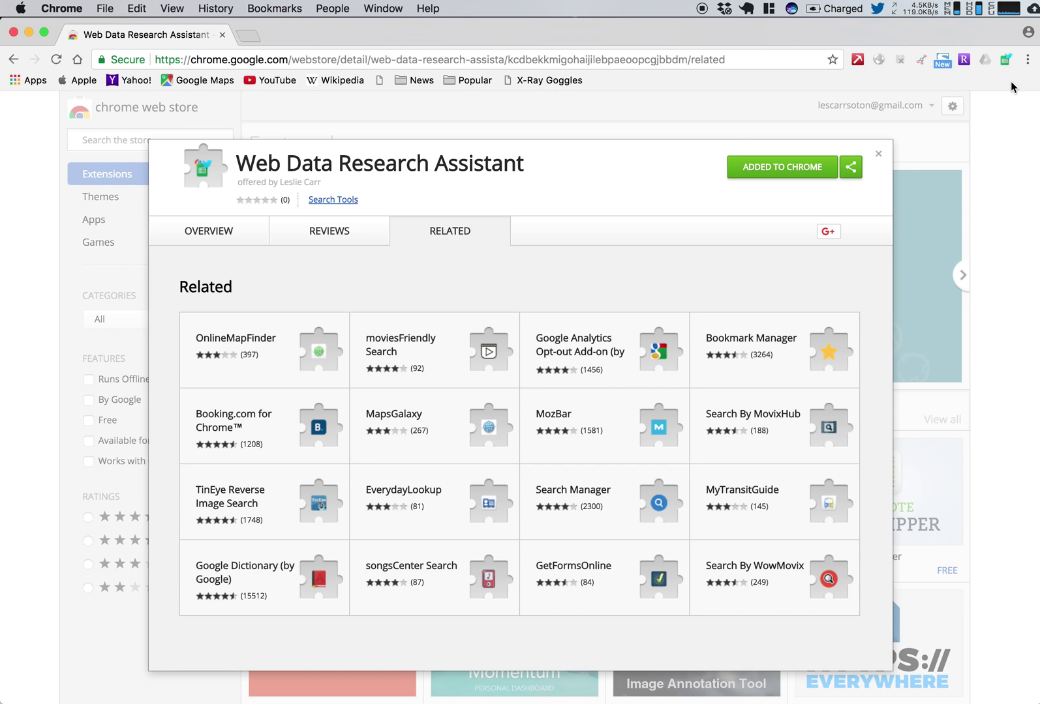
Replace the current web address with twitter.com
double_click(426, 61)
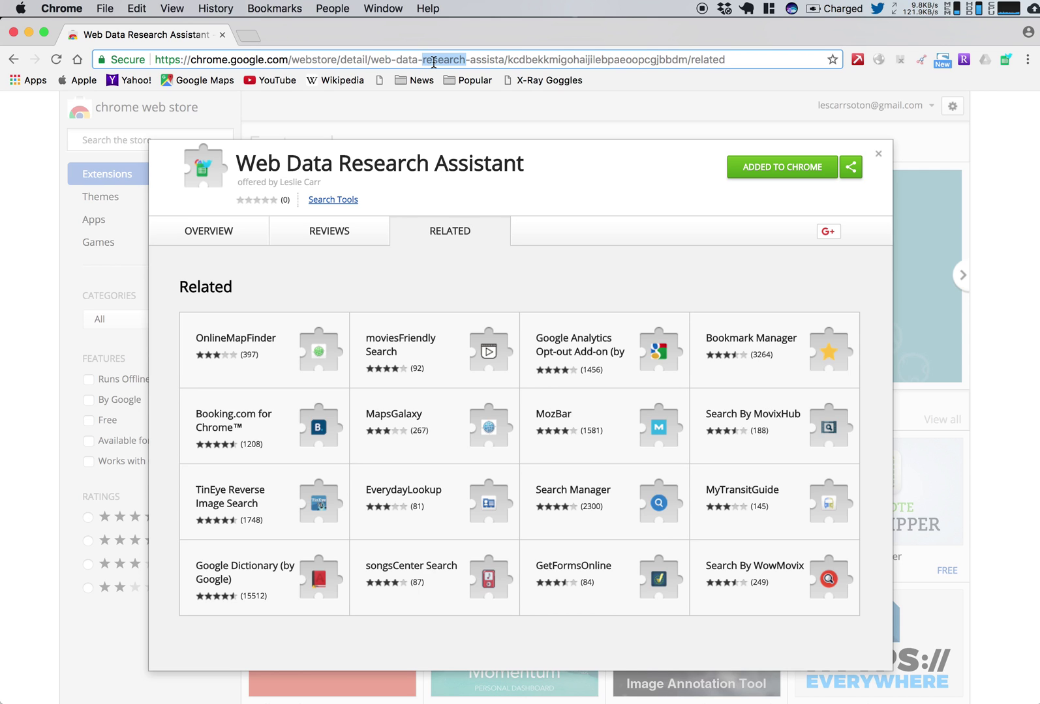
triple_click(433, 62)
type("twitter")
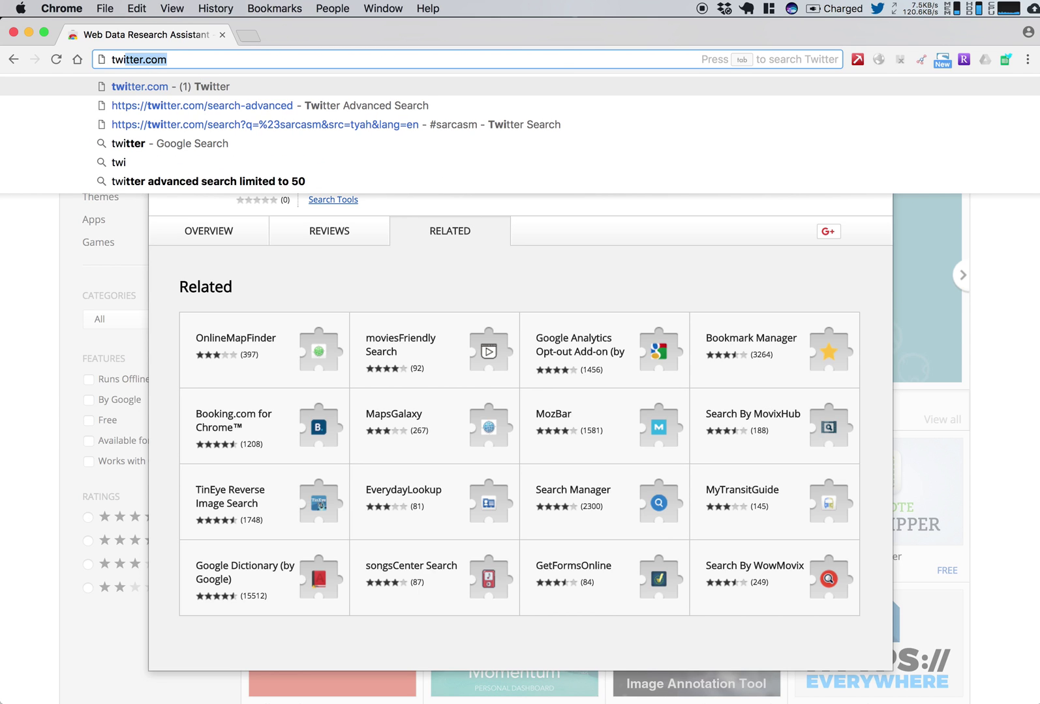
type(".com")
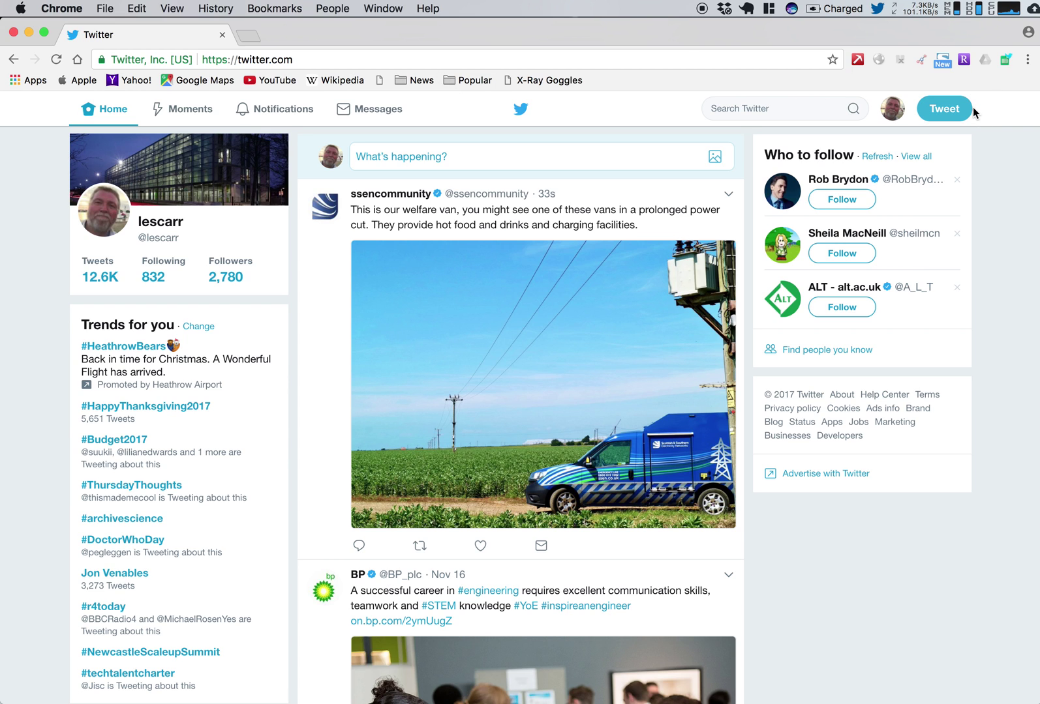
Run Web Data Research Assistant on the Twitter timeline, collecting tweets into a 286-row table
left_click(1006, 61)
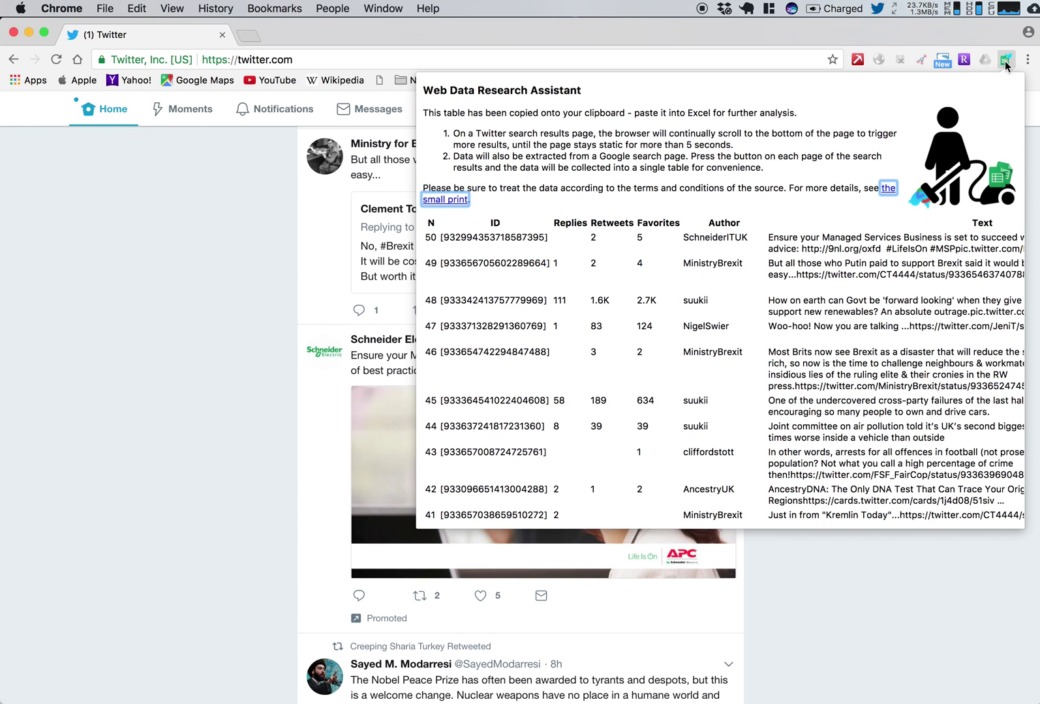
left_click(837, 85)
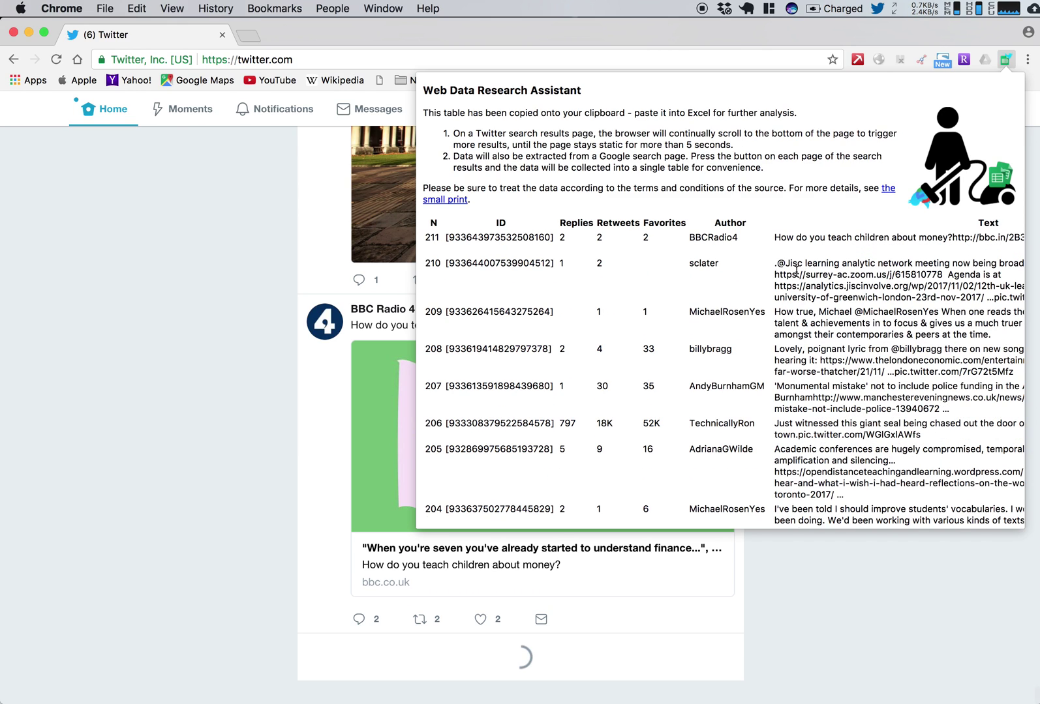
scroll(600, 313, "down", 5)
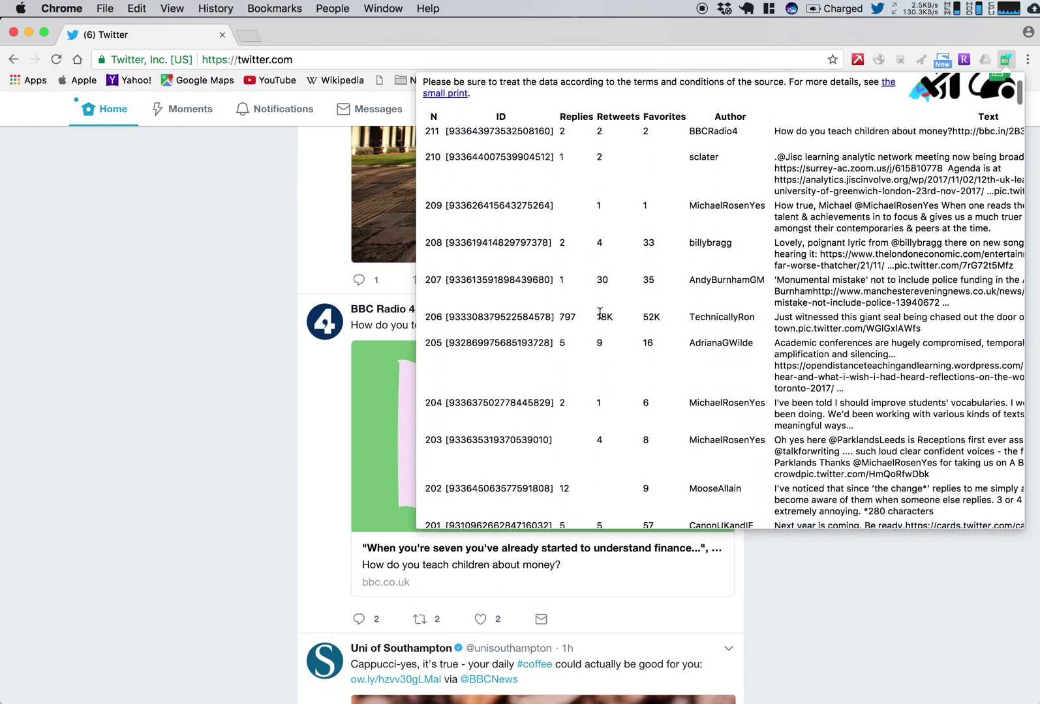
scroll(599, 317, "down", 8)
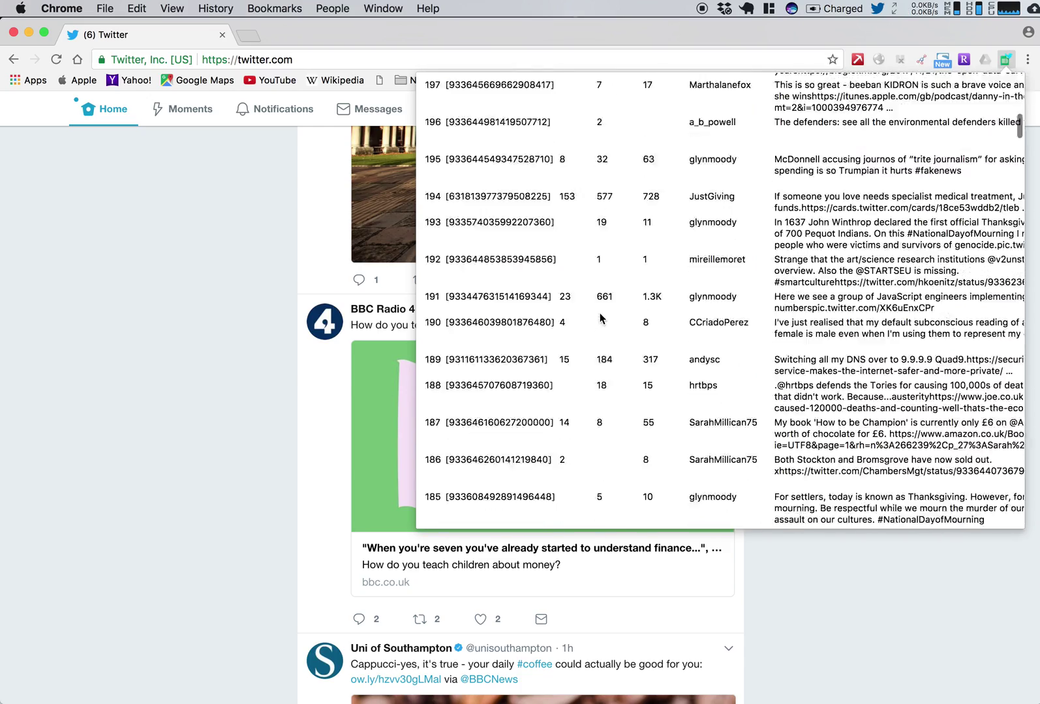
scroll(599, 314, "down", 1)
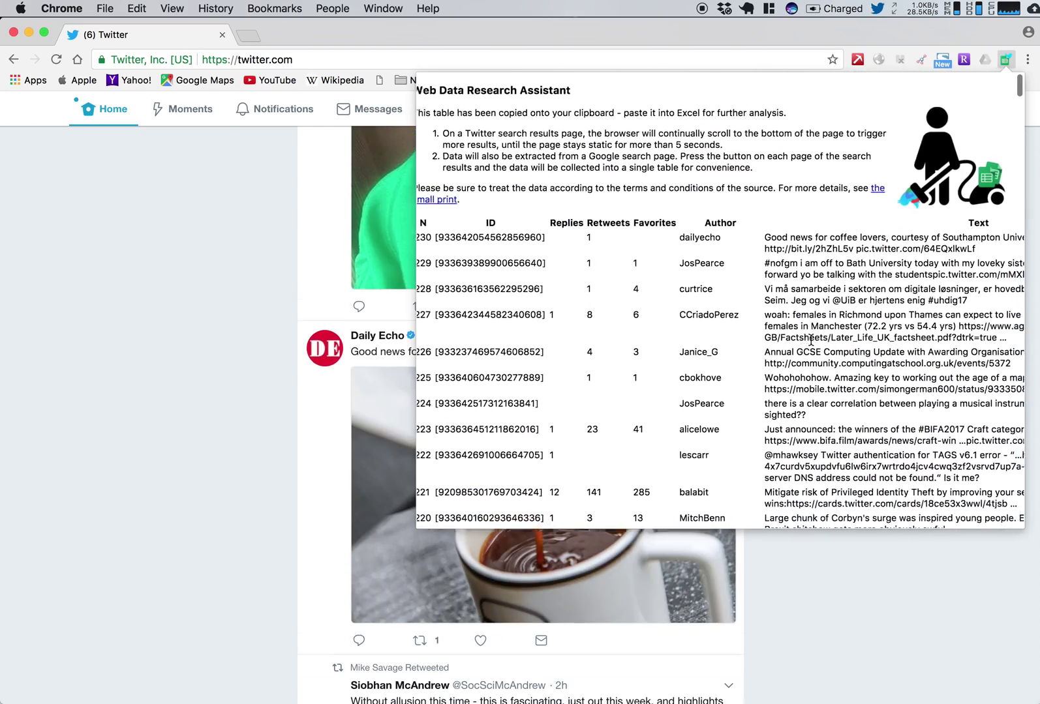
scroll(718, 326, "right", 10)
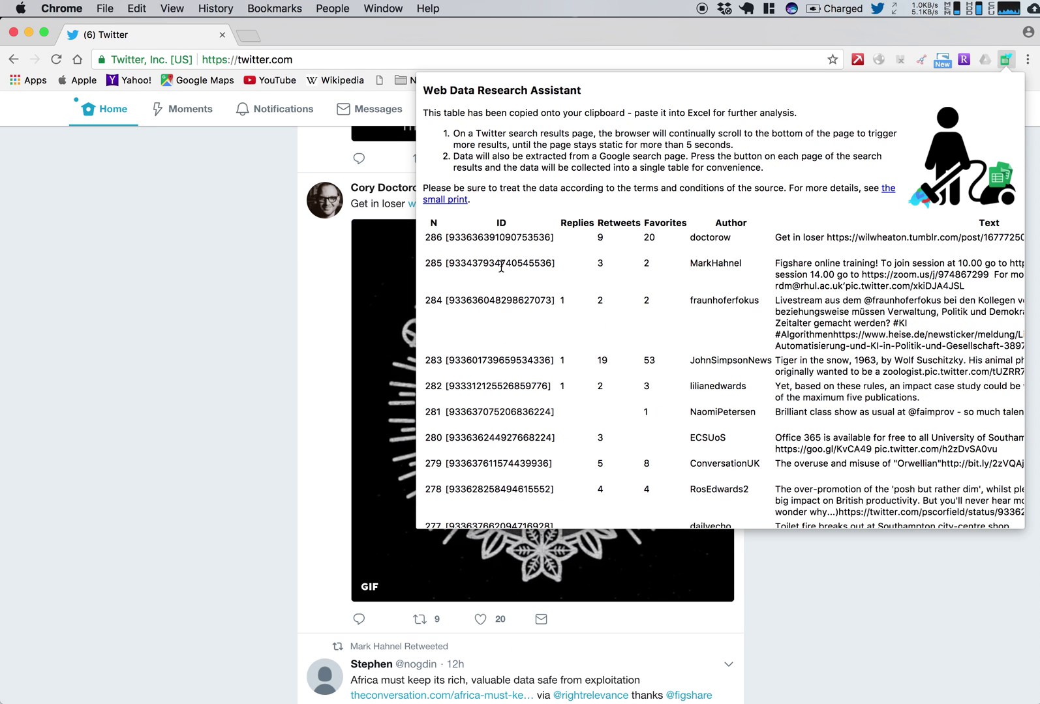
Open the Wikipedia portal from the bookmark, then switch over to Excel
left_click(339, 81)
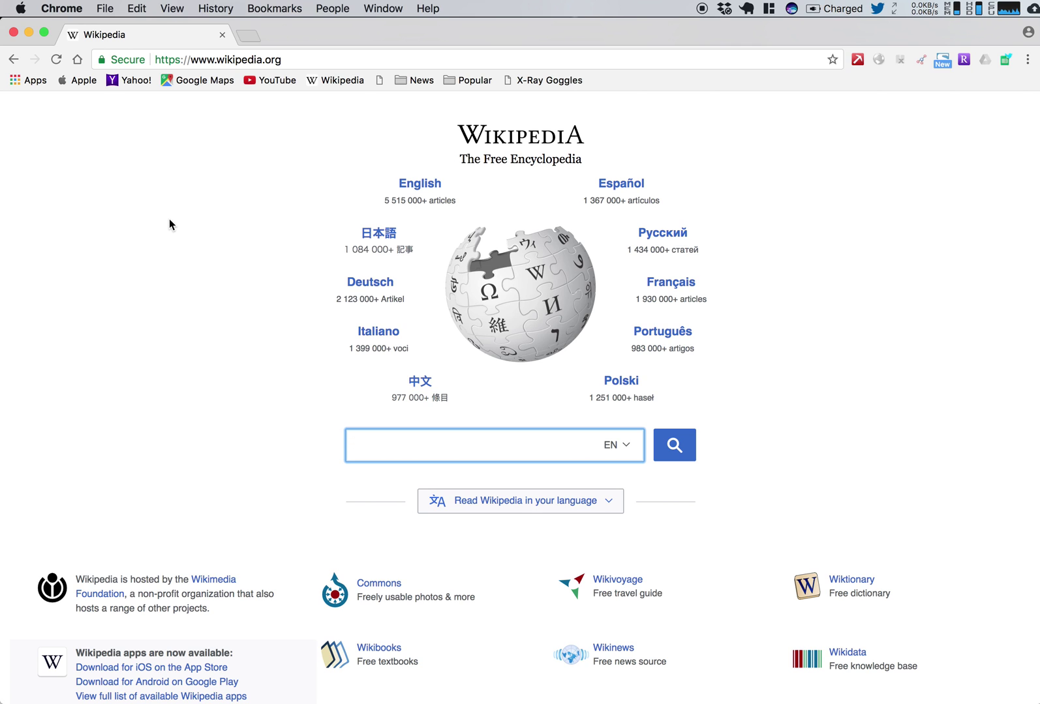
key("super+Tab")
key("super+Tab")
key("super+Tab")
key("super+Tab")
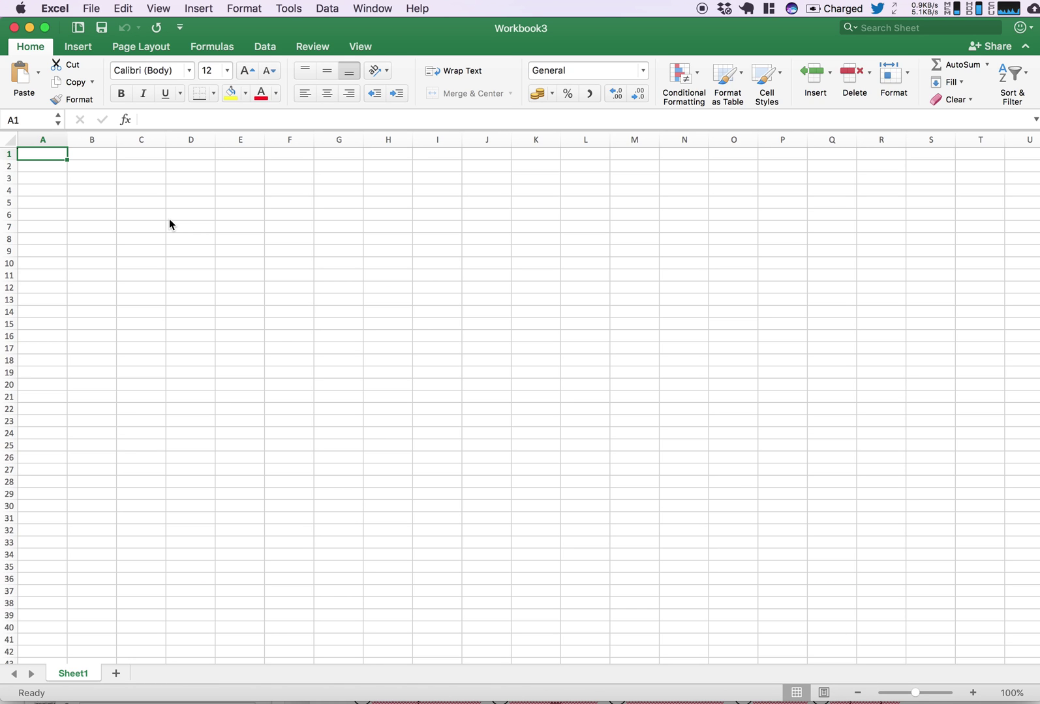
Paste the tweet table into Sheet1, untick Wrap text, and zoom the sheet to about 200%
left_click(122, 8)
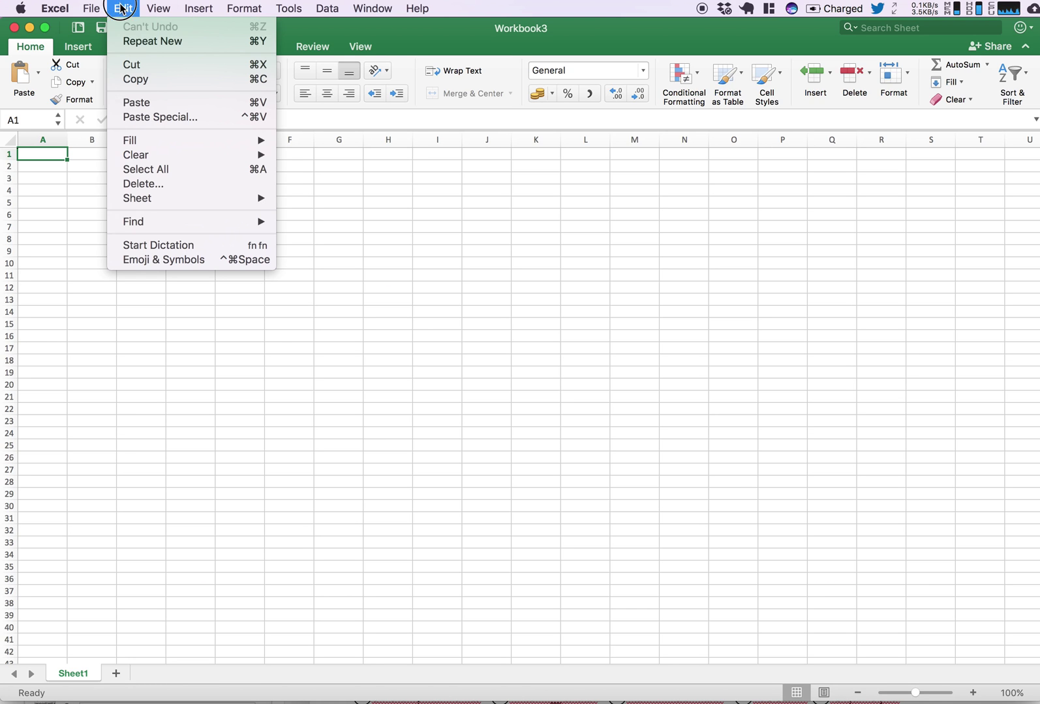
left_click(142, 103)
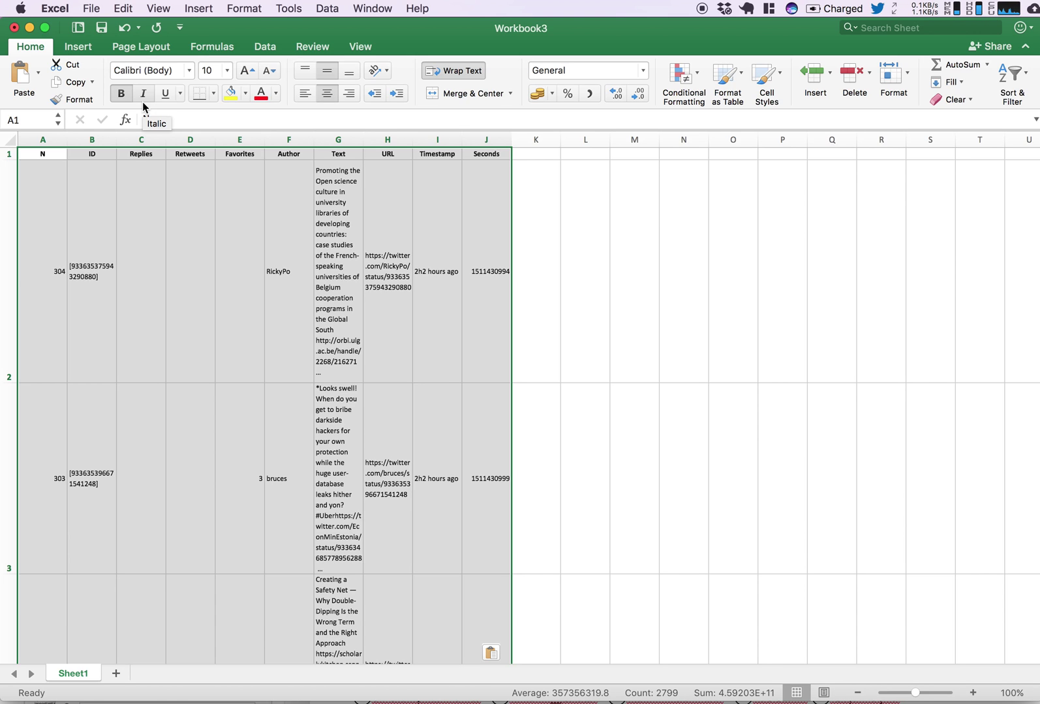
left_click(241, 8)
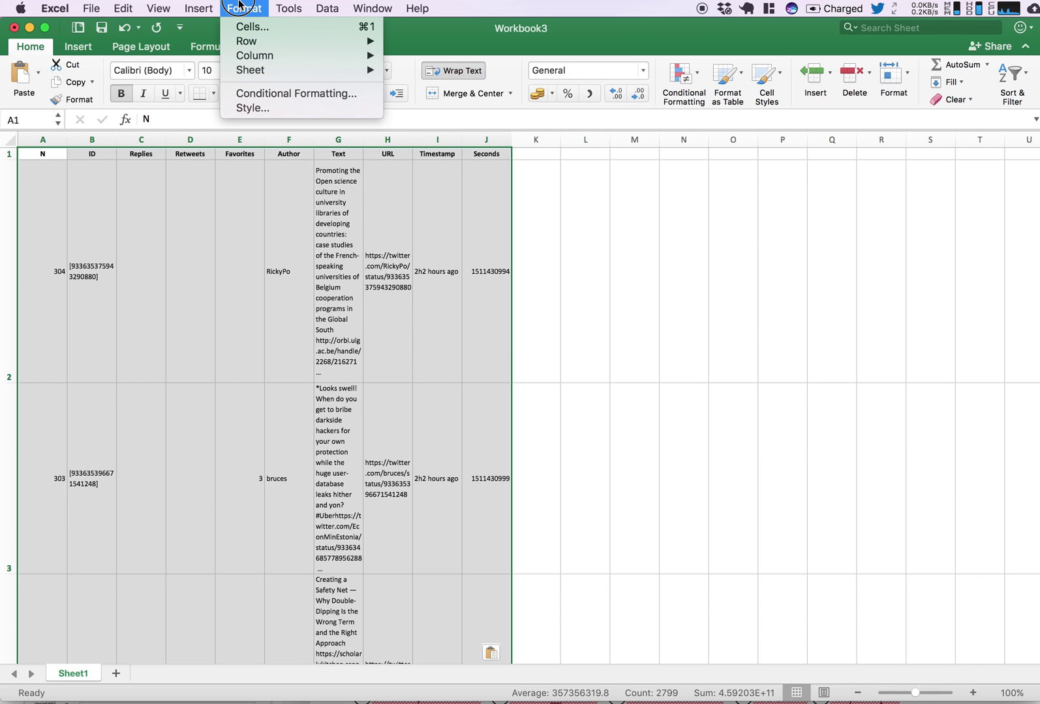
left_click(244, 26)
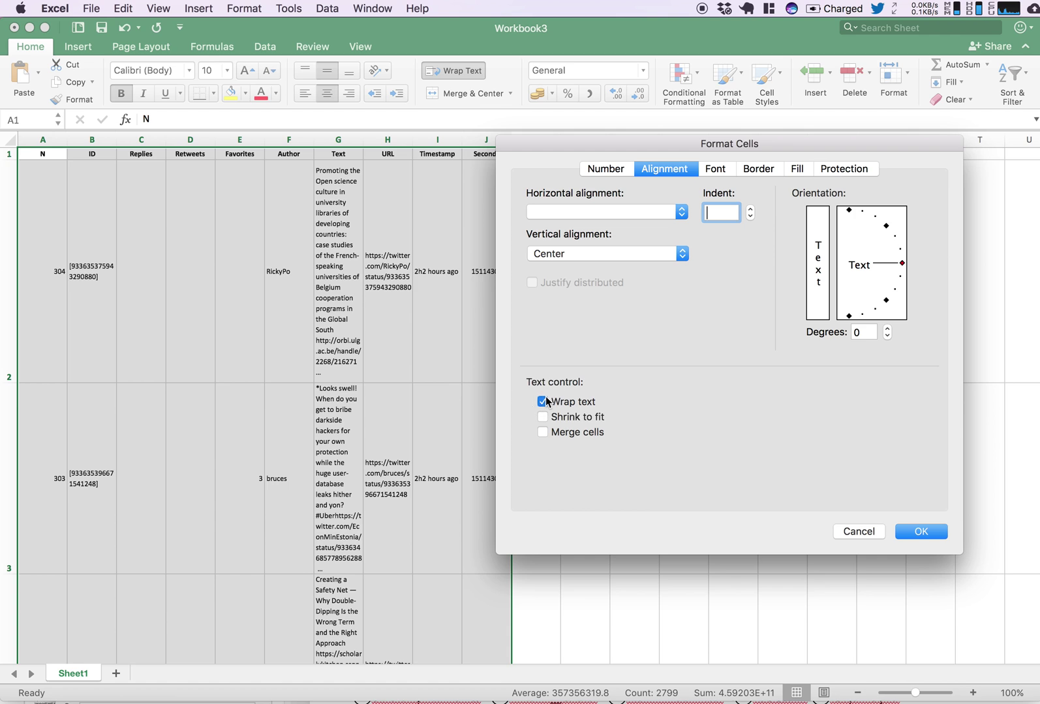
left_click(542, 401)
left_click(910, 533)
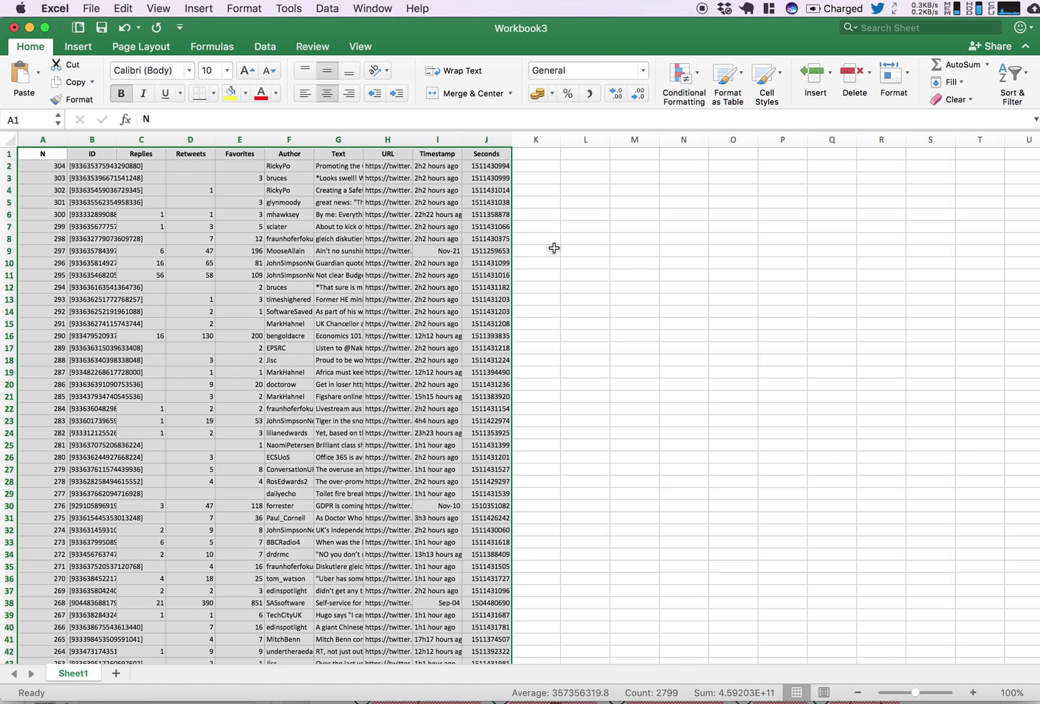
left_click(916, 694)
left_click_drag(916, 694, 927, 698)
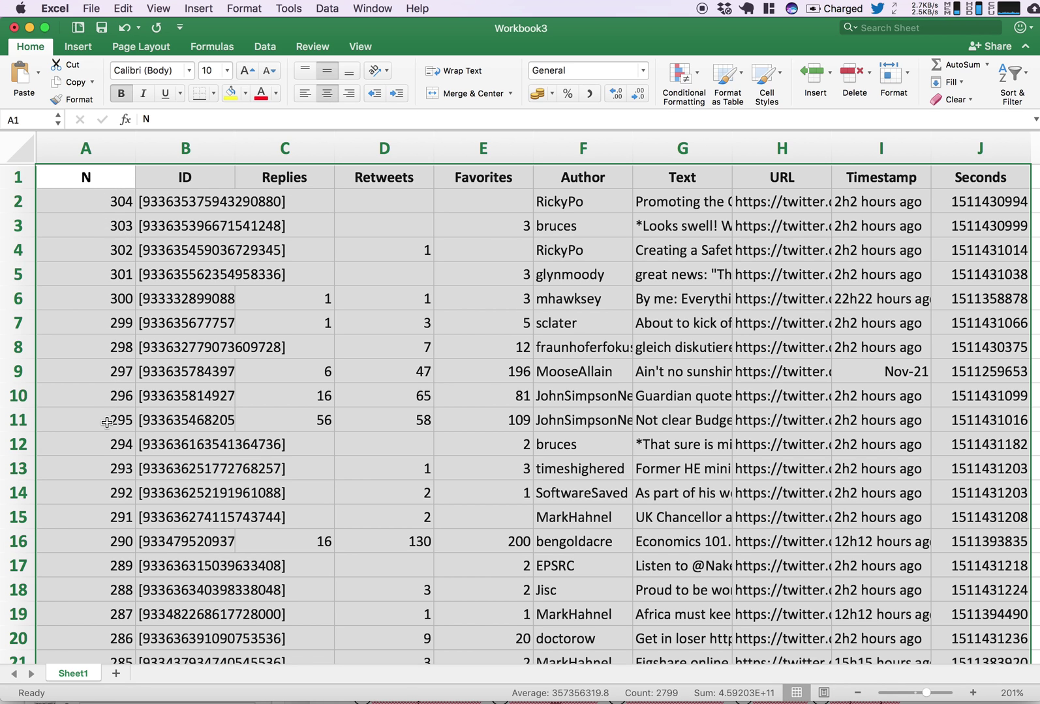
Scroll across the enlarged tweet table to review the Timestamp and Seconds columns
scroll(108, 423, "up", 2)
scroll(393, 194, "right", 2)
scroll(392, 195, "right", 5)
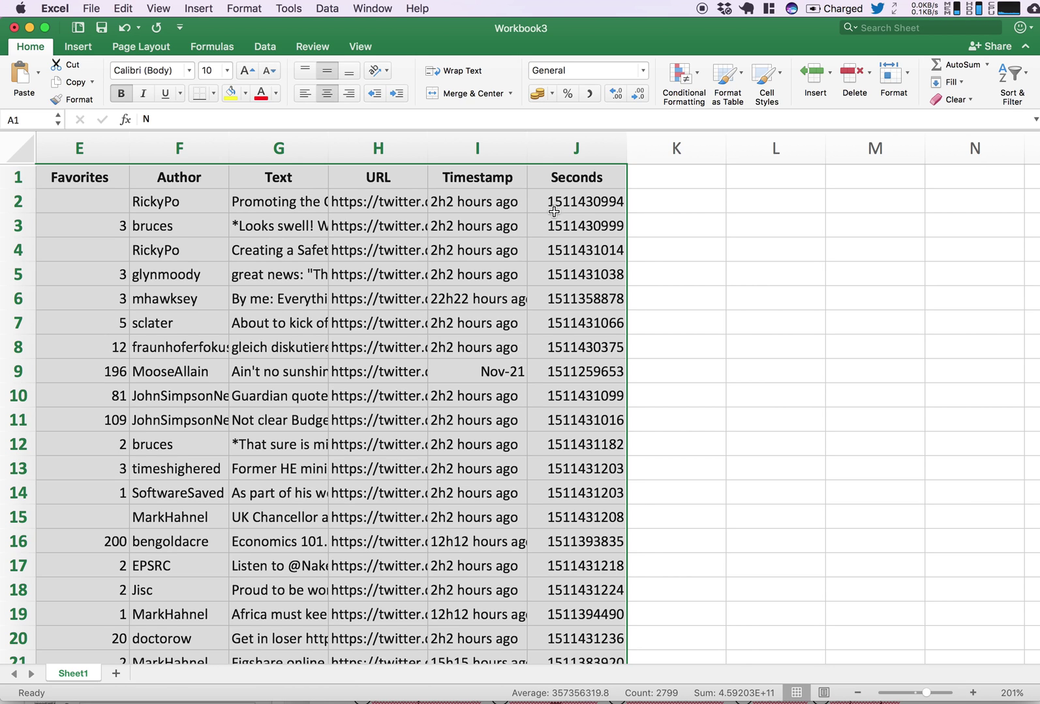
scroll(562, 211, "left", 3)
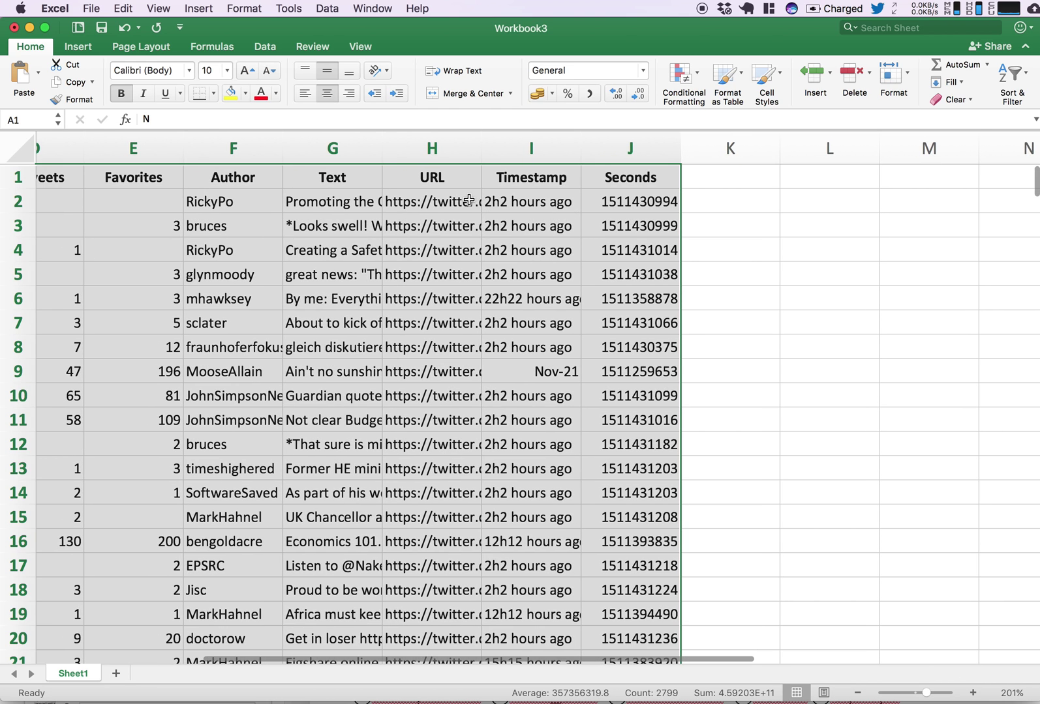
left_click(327, 8)
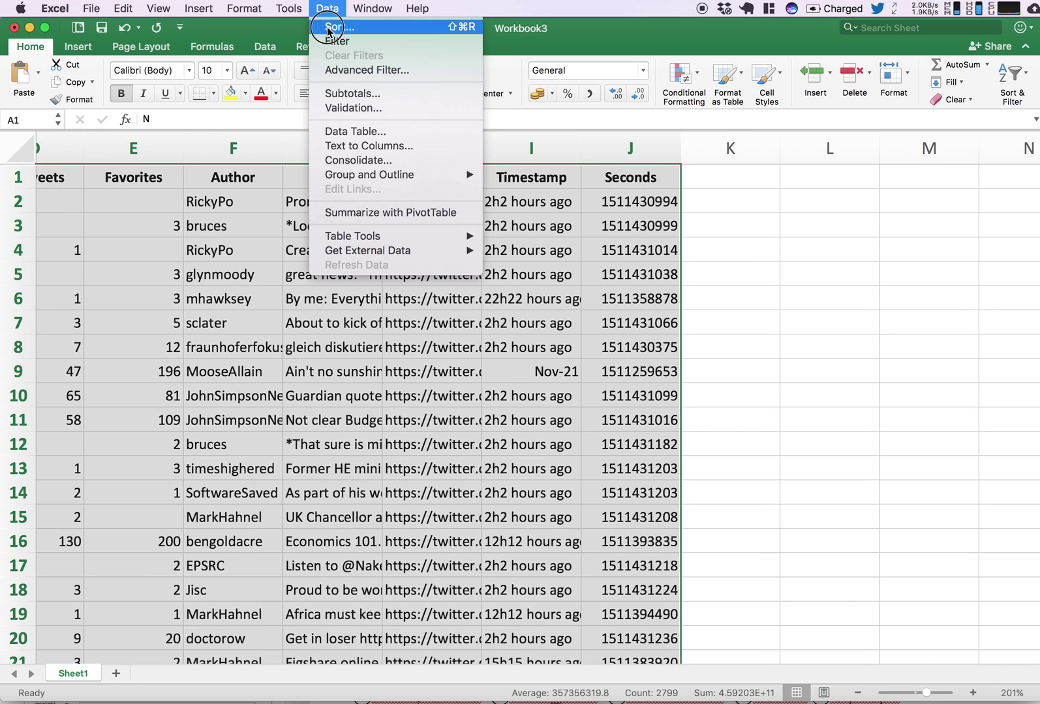
left_click(328, 31)
left_click_drag(394, 260, 390, 379)
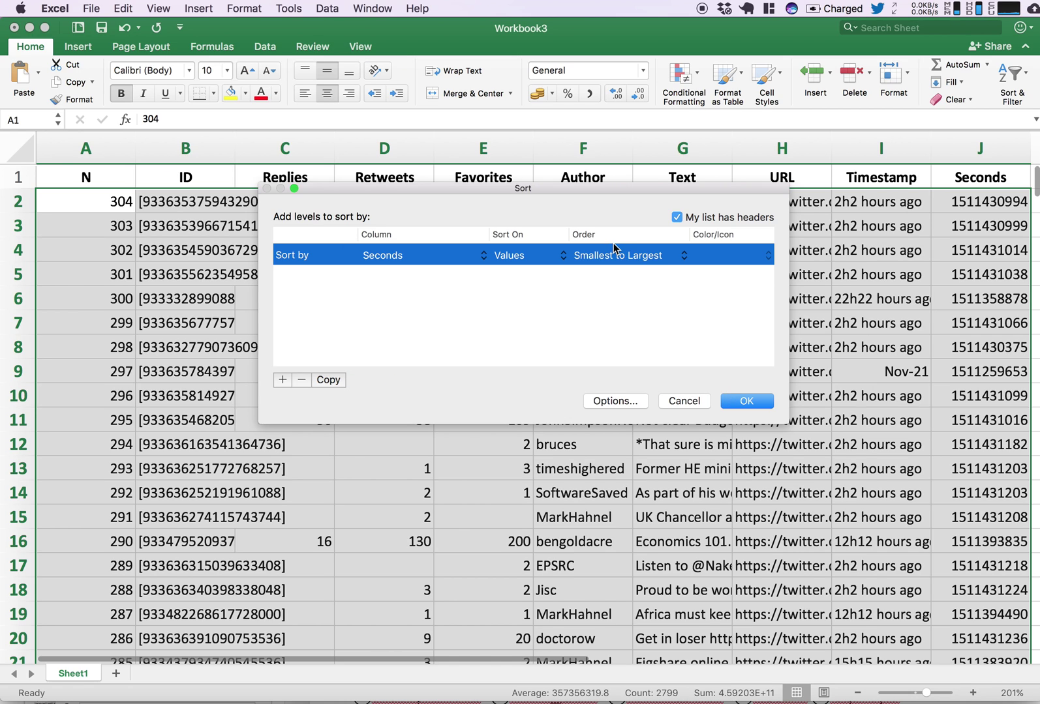
left_click(738, 402)
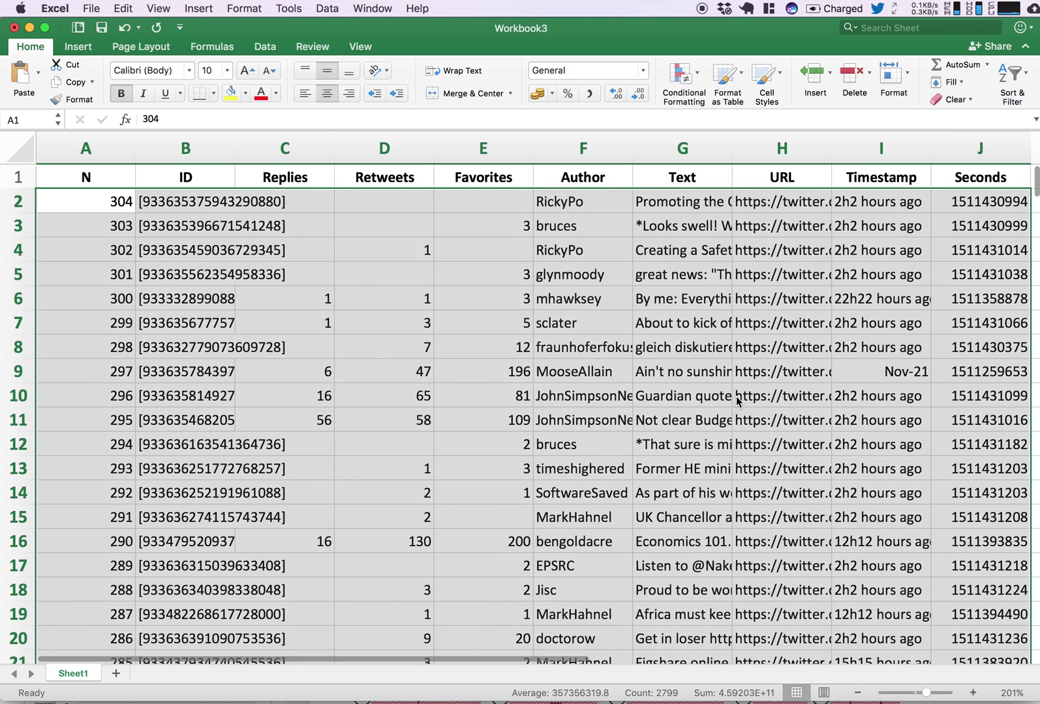
scroll(760, 357, "right", 5)
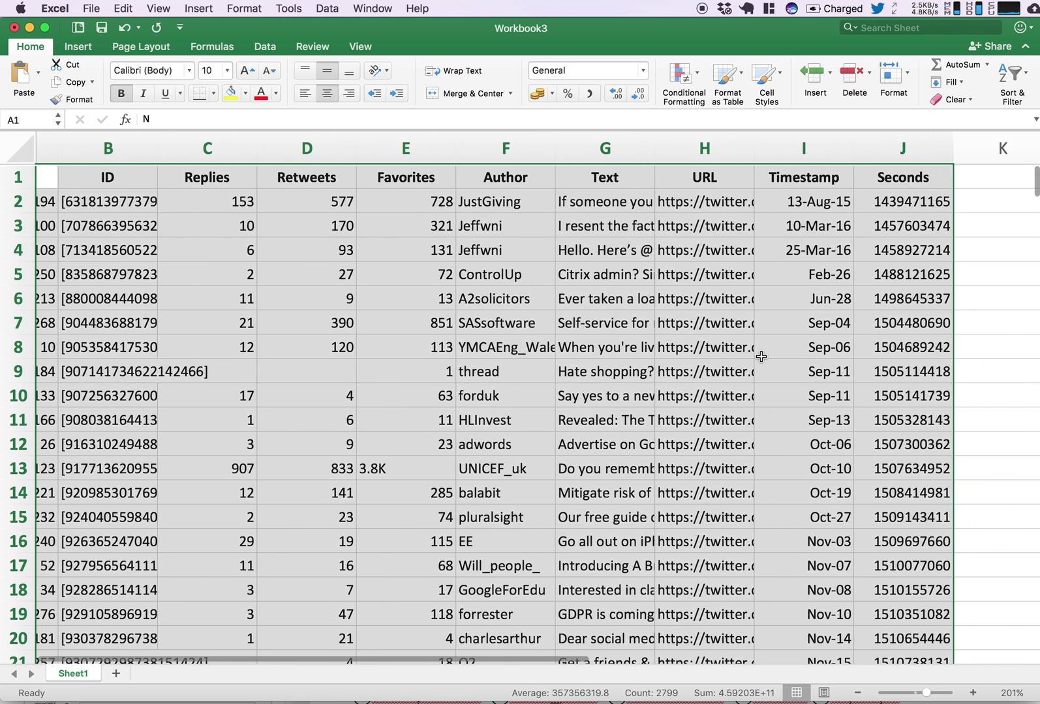
scroll(760, 356, "right", 1)
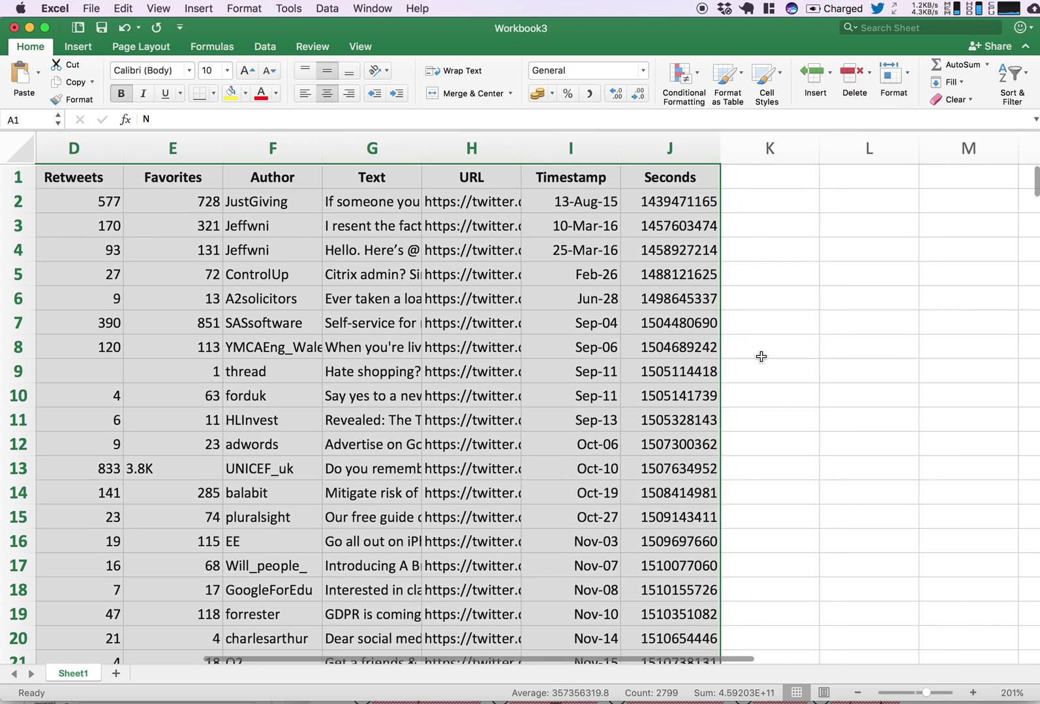
scroll(760, 356, "left", 1)
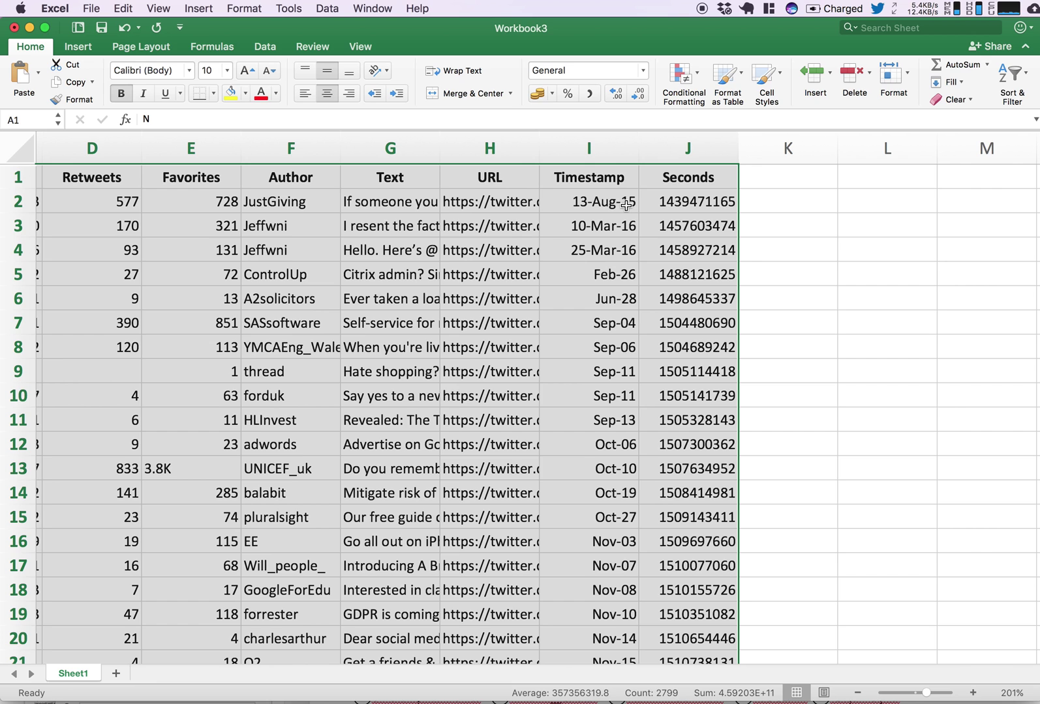
scroll(586, 229, "left", 5)
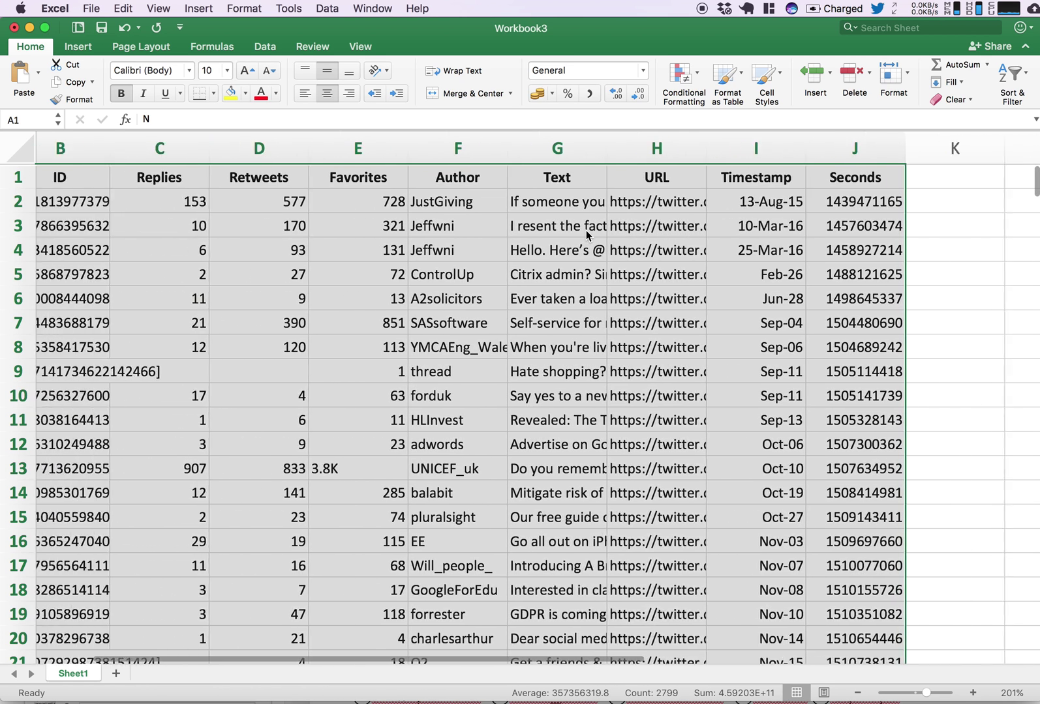
scroll(586, 229, "left", 2)
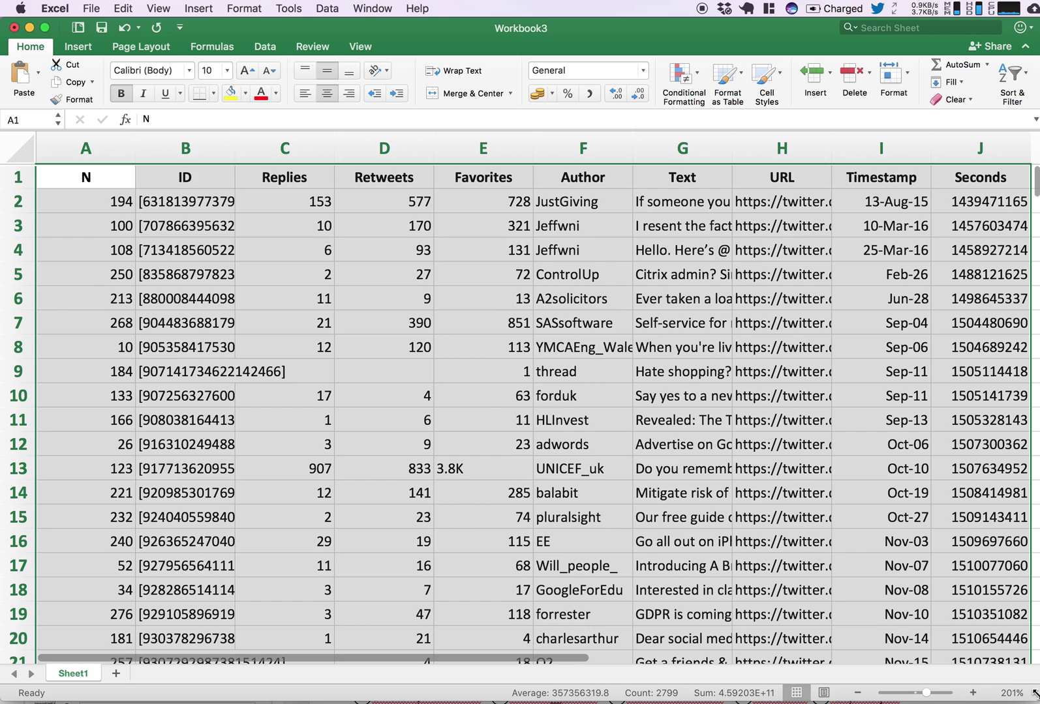
left_click_drag(1035, 695, 1039, 703)
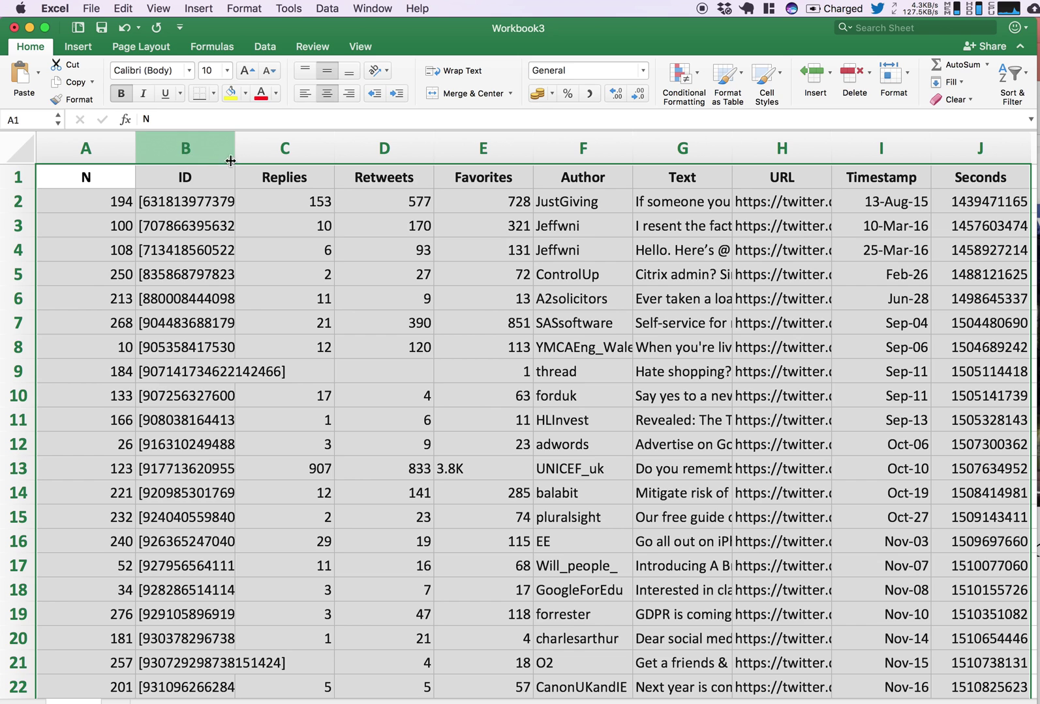
Widen the ID and Author columns so full tweet IDs and author handles display
left_click_drag(236, 152, 306, 158)
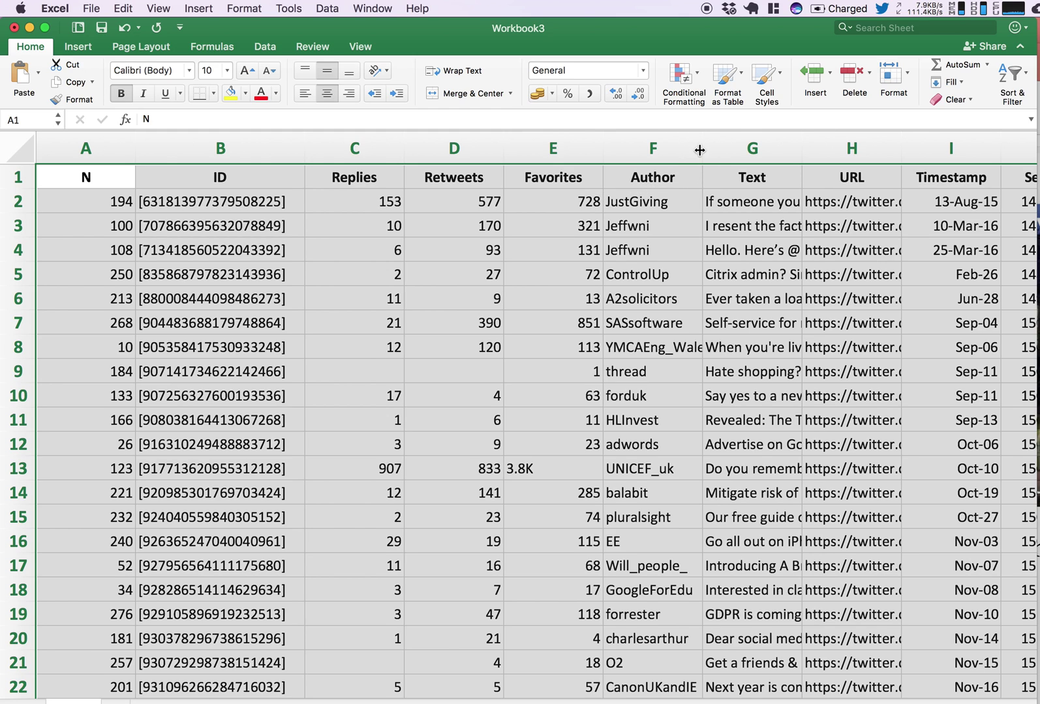
left_click_drag(703, 149, 726, 153)
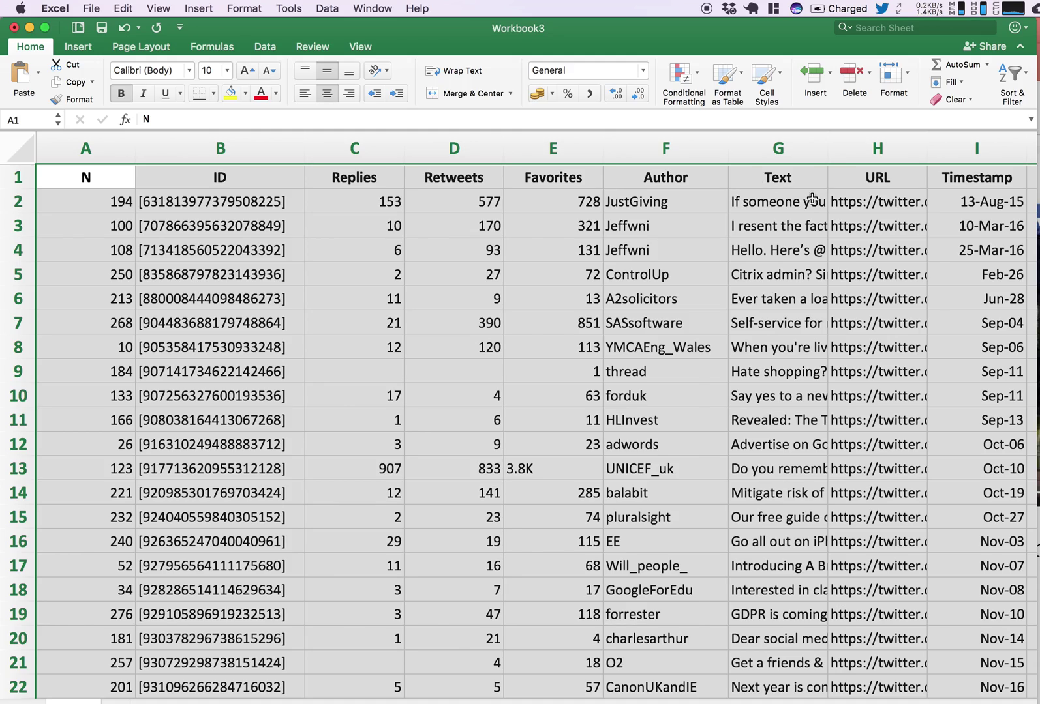
scroll(811, 199, "right", 10)
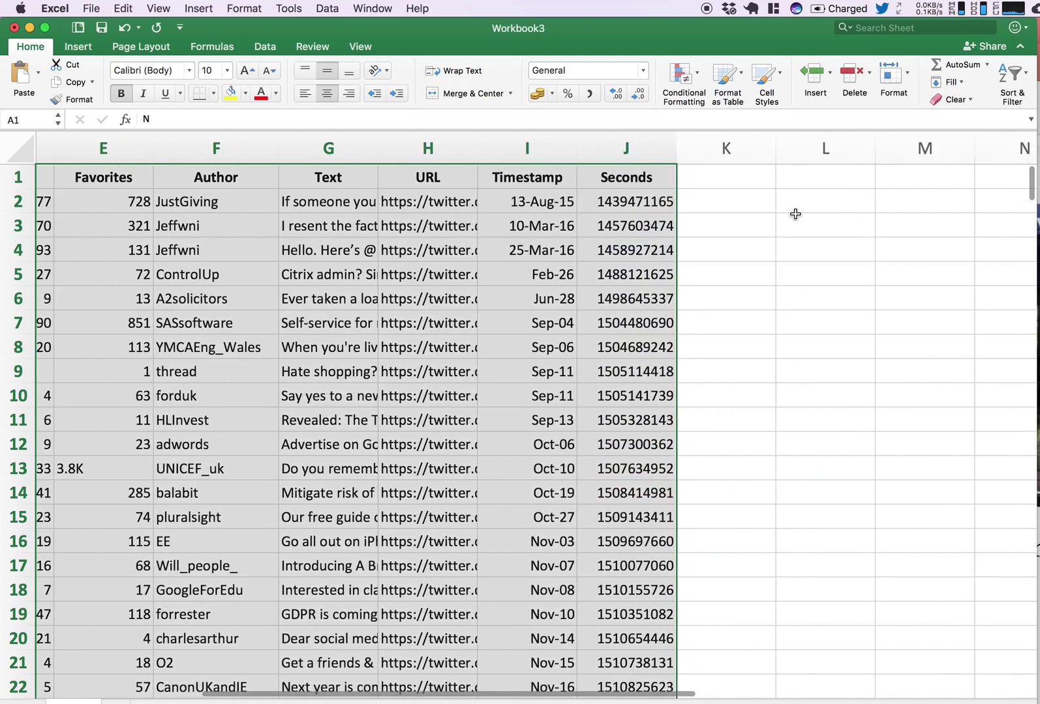
Widen the Text column so each tweet's full wording fits on one line
scroll(795, 214, "right", 5)
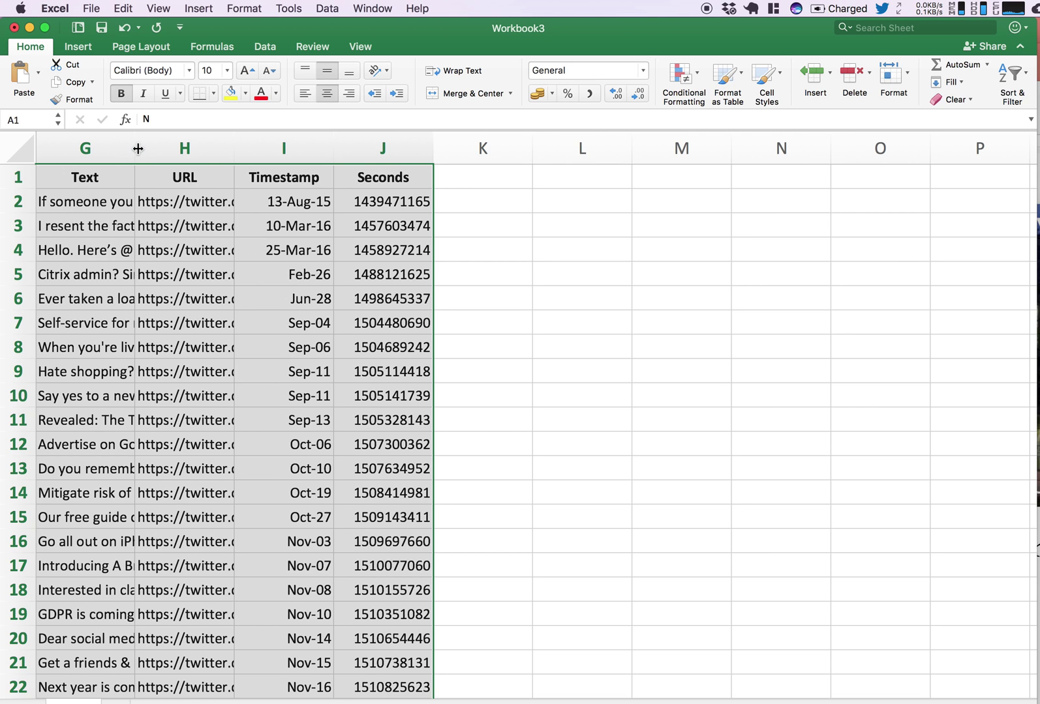
left_click_drag(136, 147, 891, 171)
left_click(892, 173)
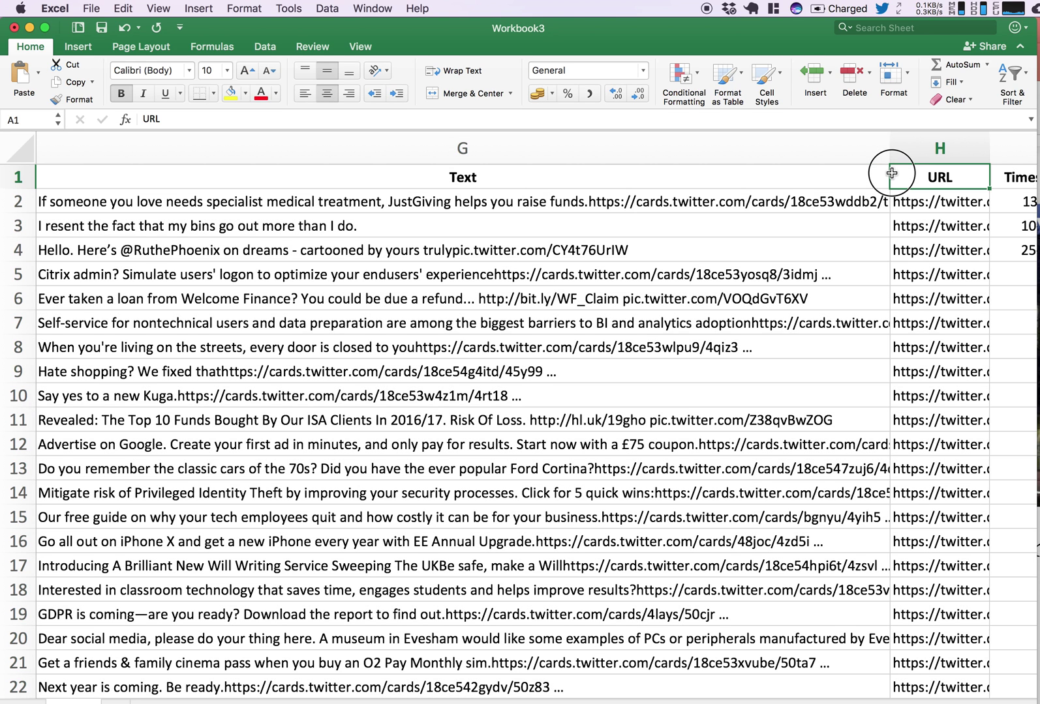
left_click_drag(889, 144, 992, 144)
Widen the URL column to about 42.17 so full tweet status links display
scroll(578, 400, "left", 2)
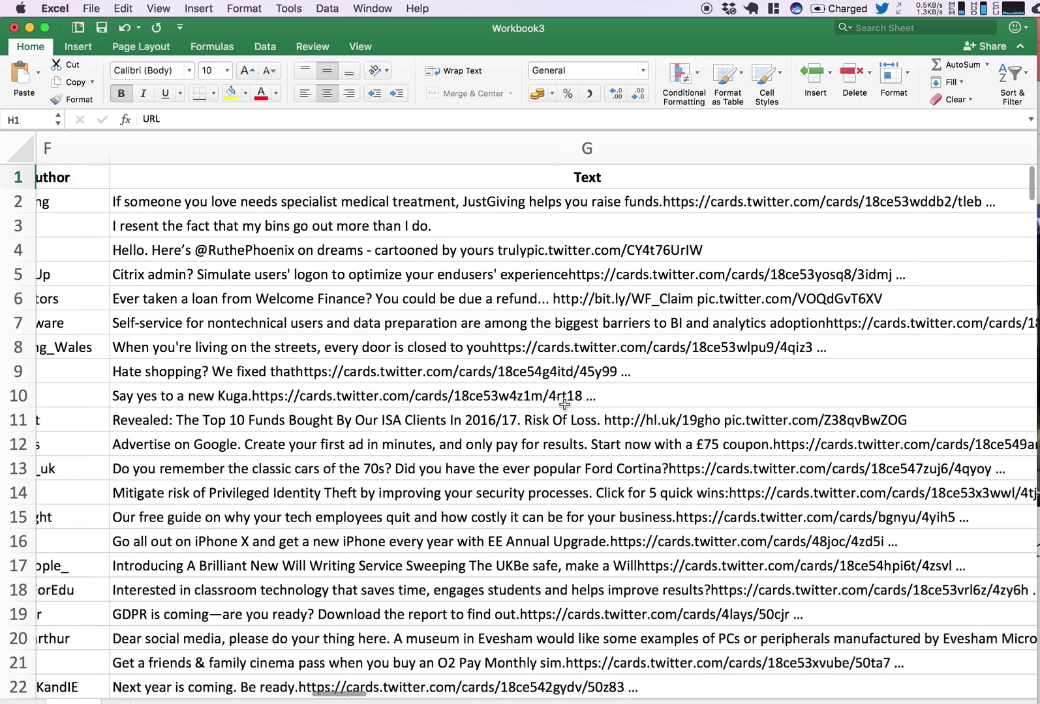
scroll(564, 404, "right", 1)
scroll(565, 405, "down", 4)
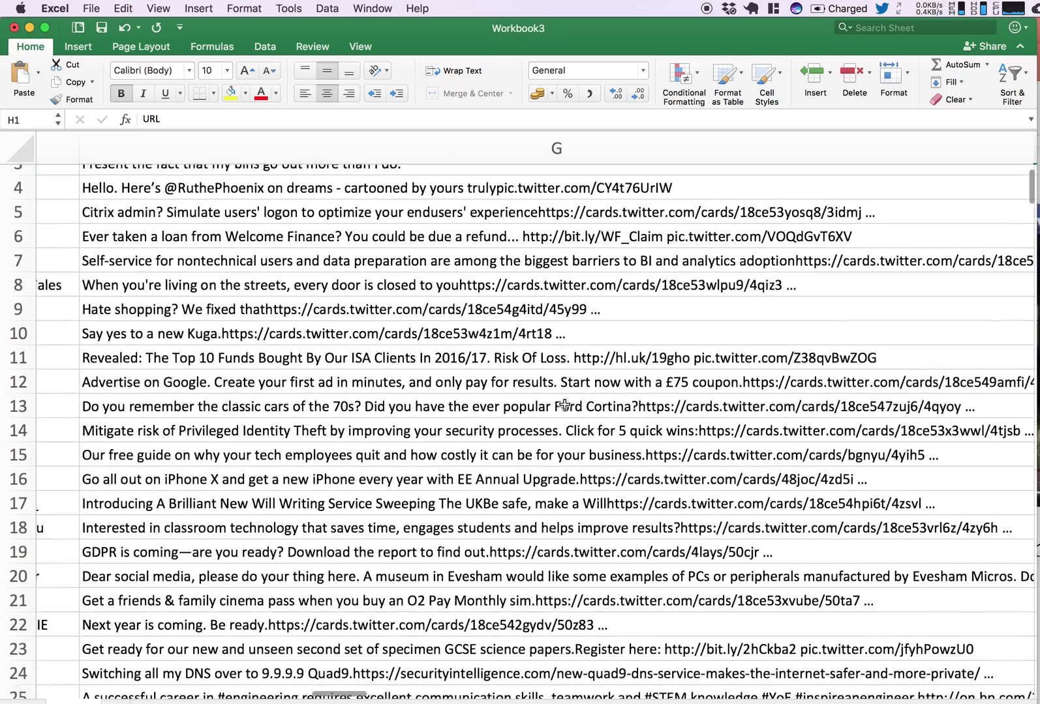
scroll(564, 404, "down", 1)
scroll(565, 404, "down", 2)
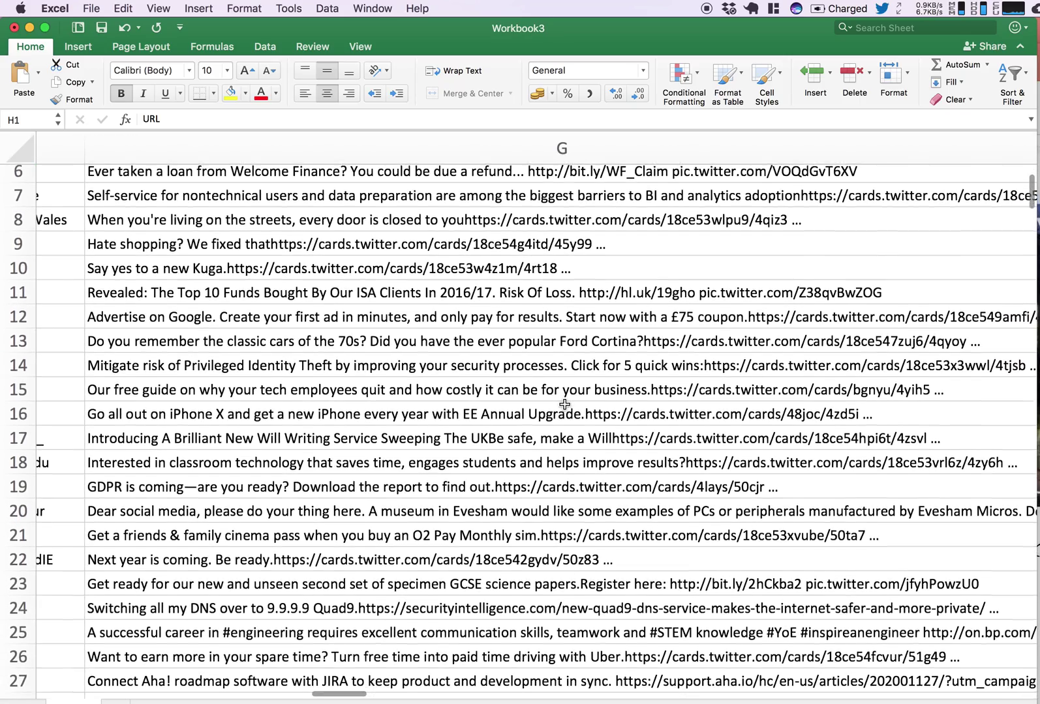
scroll(564, 404, "down", 4)
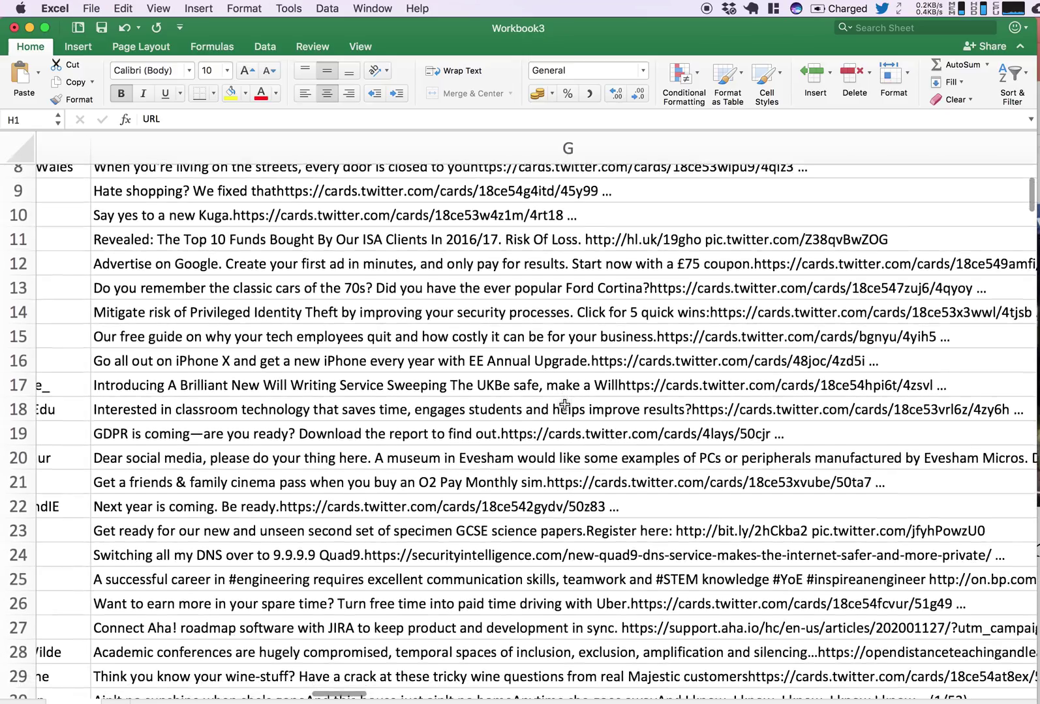
scroll(565, 404, "down", 4)
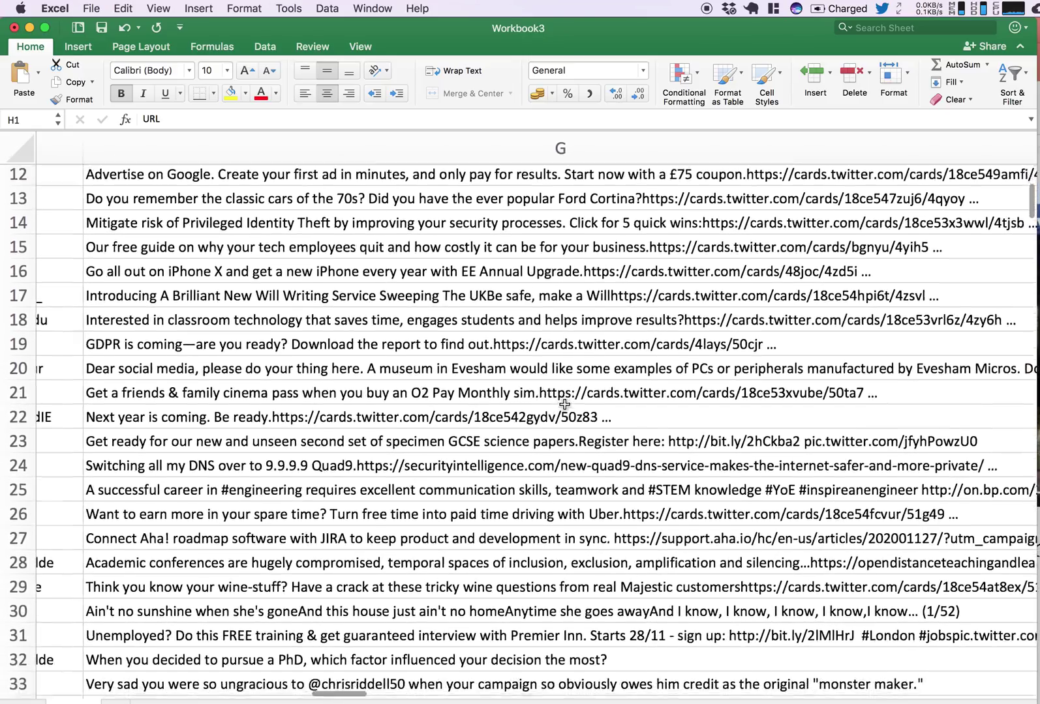
scroll(565, 404, "down", 3)
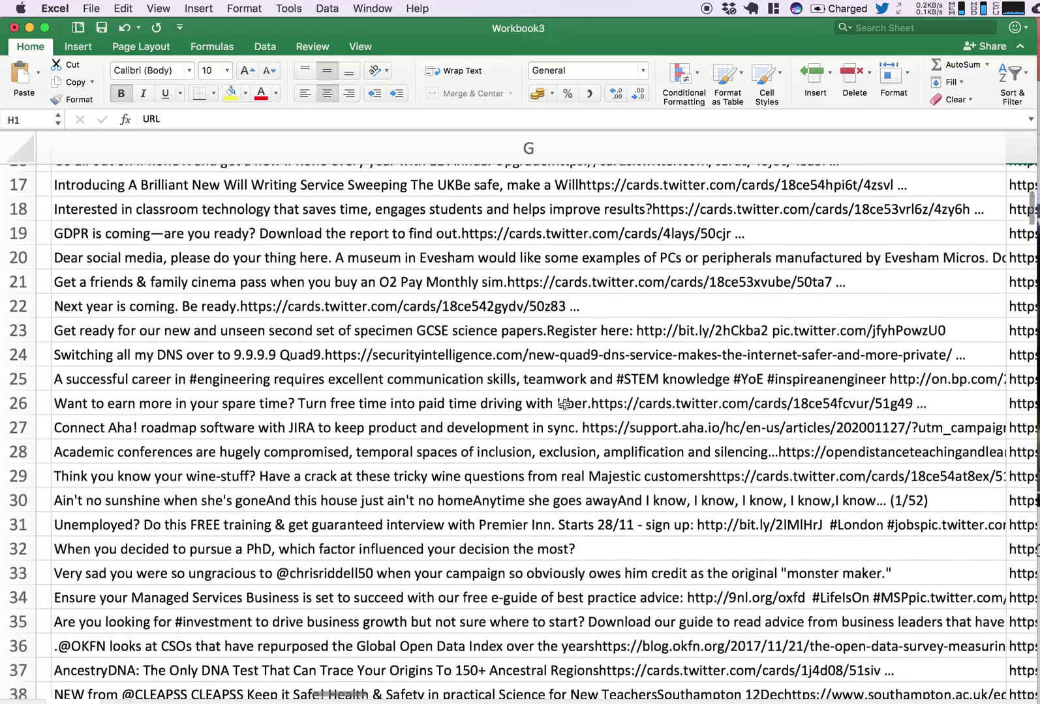
scroll(564, 405, "up", 15)
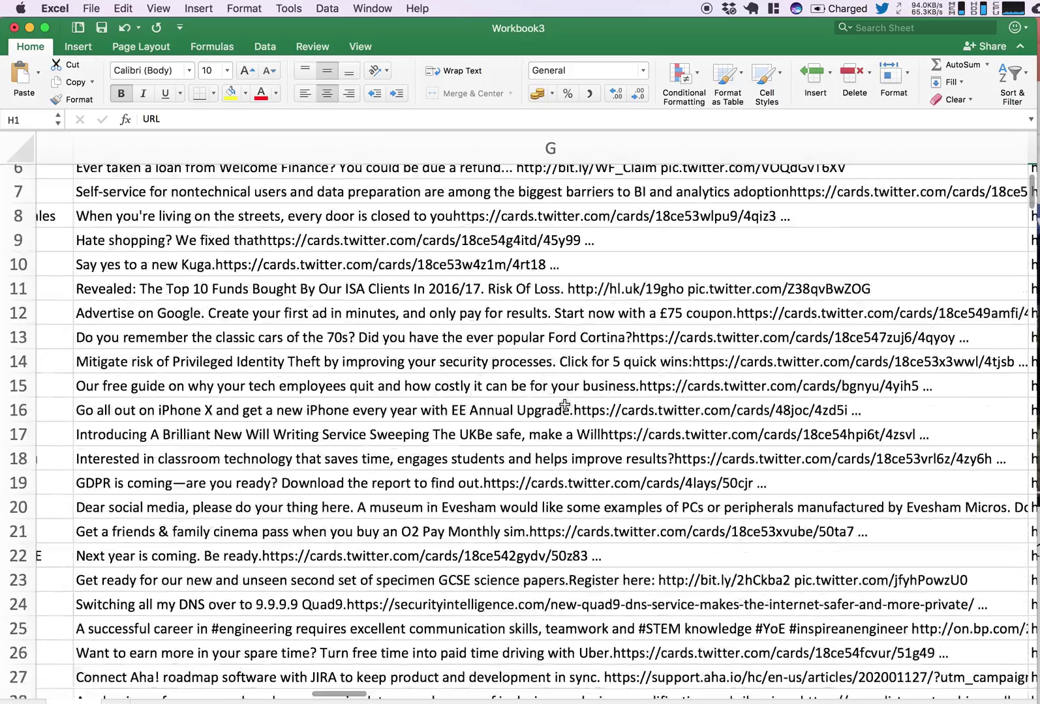
scroll(564, 405, "left", 3)
scroll(564, 404, "right", 10)
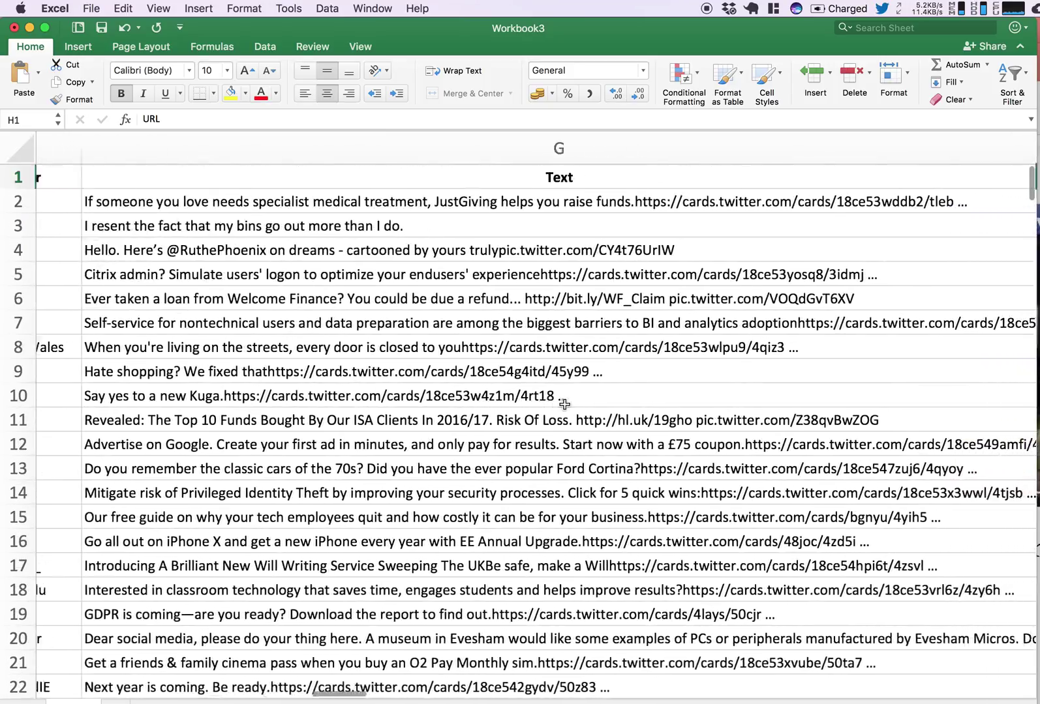
scroll(564, 405, "right", 5)
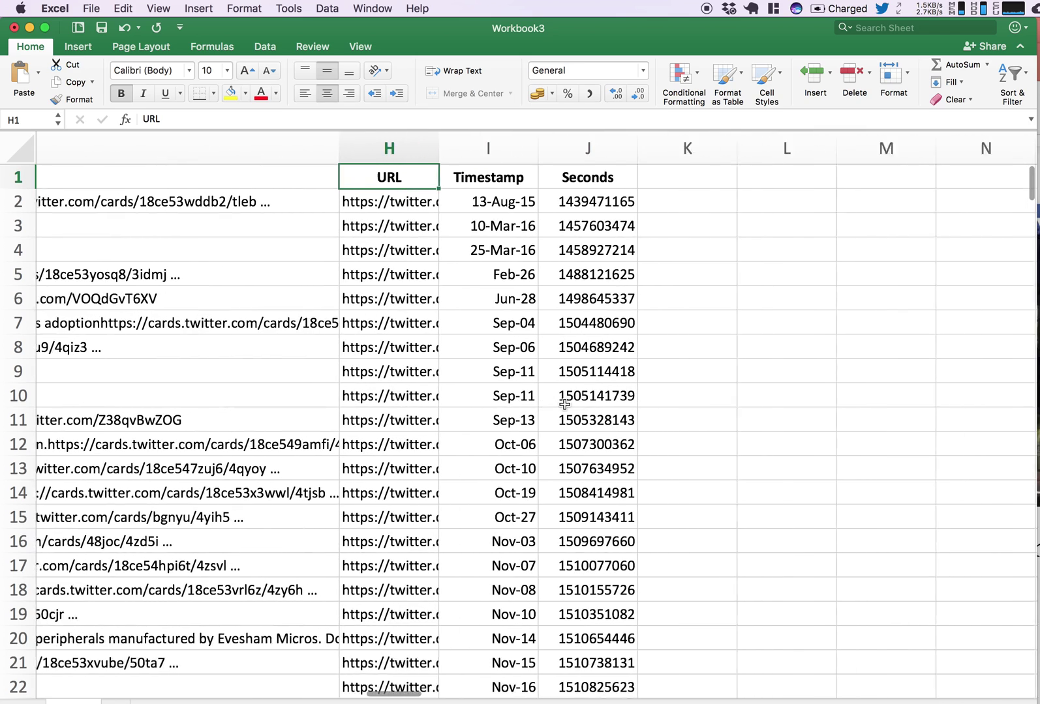
left_click_drag(414, 148, 744, 156)
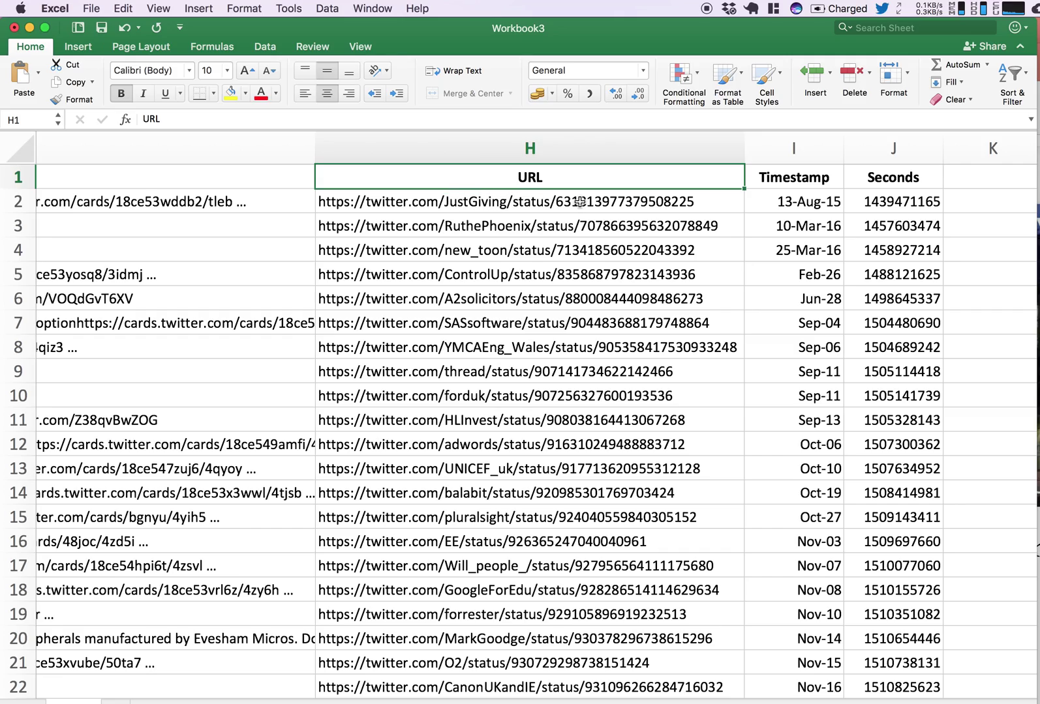
Scroll back to column A and switch from Excel to Chrome
scroll(509, 250, "left", 15)
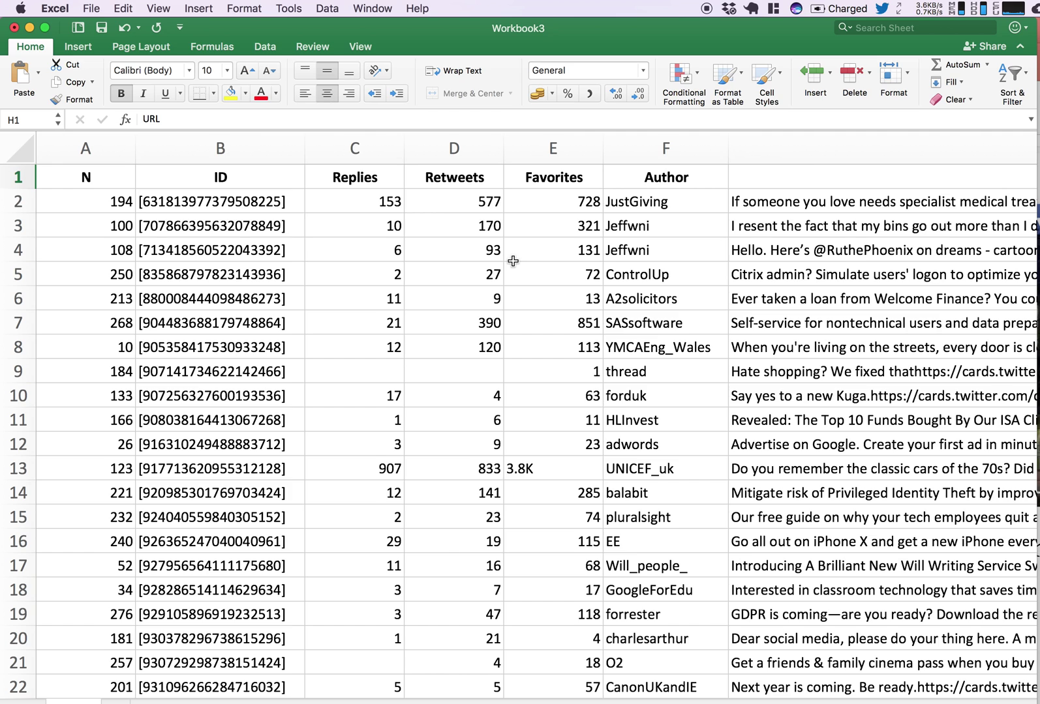
key("super+Tab")
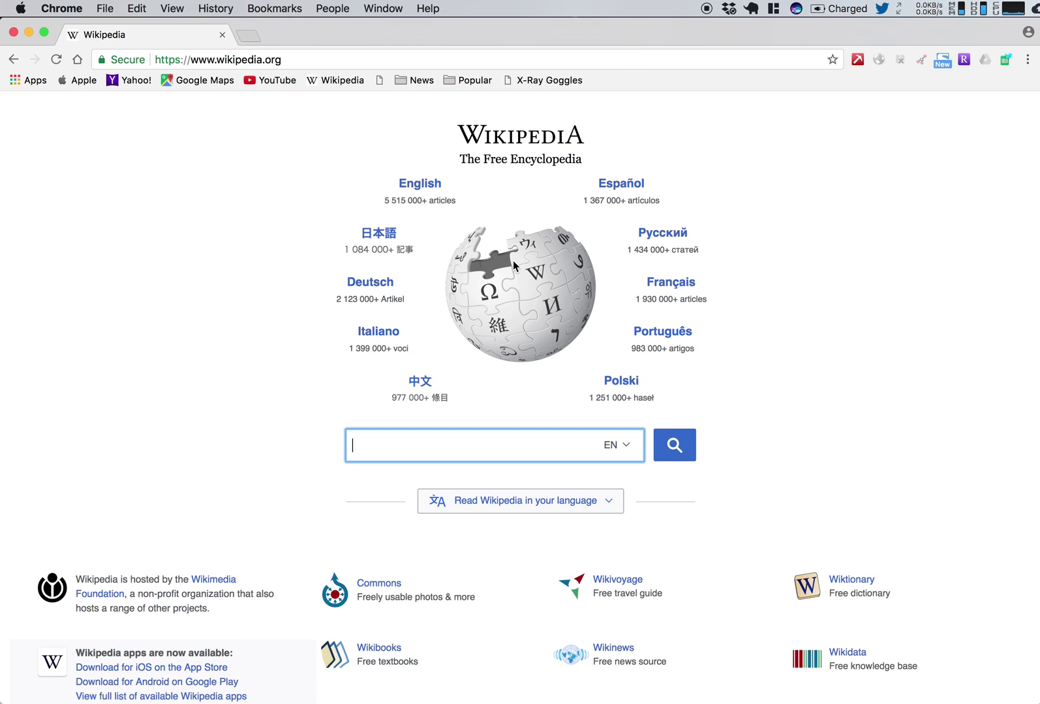
Go to Twitter and rerun the recent "from:jack" search
left_click(198, 64)
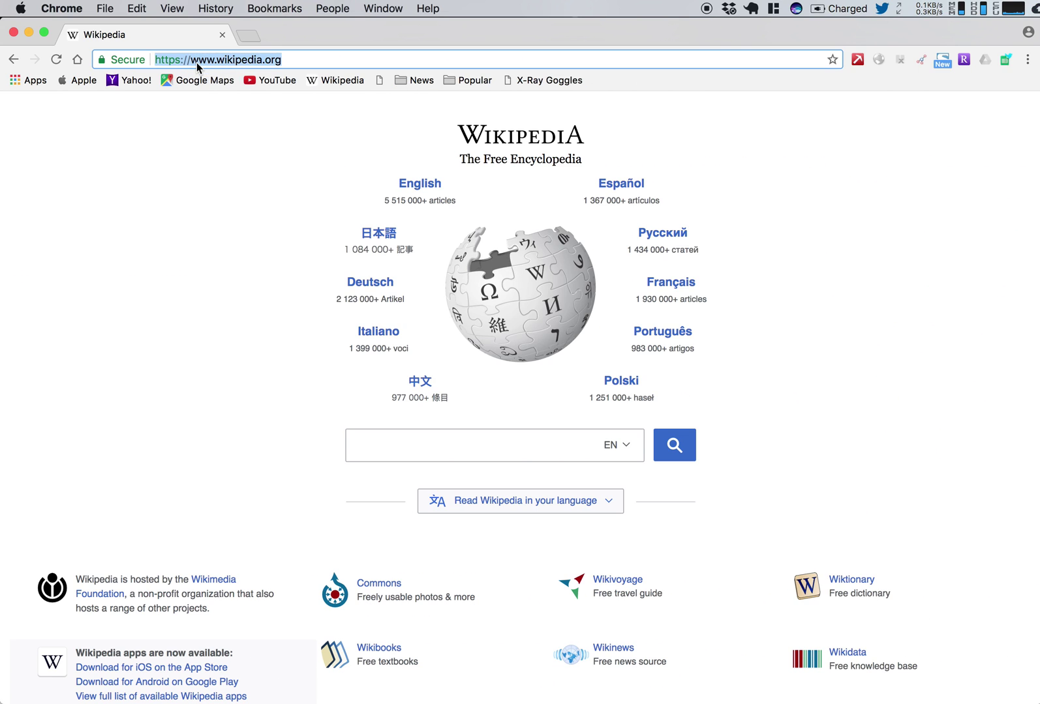
type("twitter")
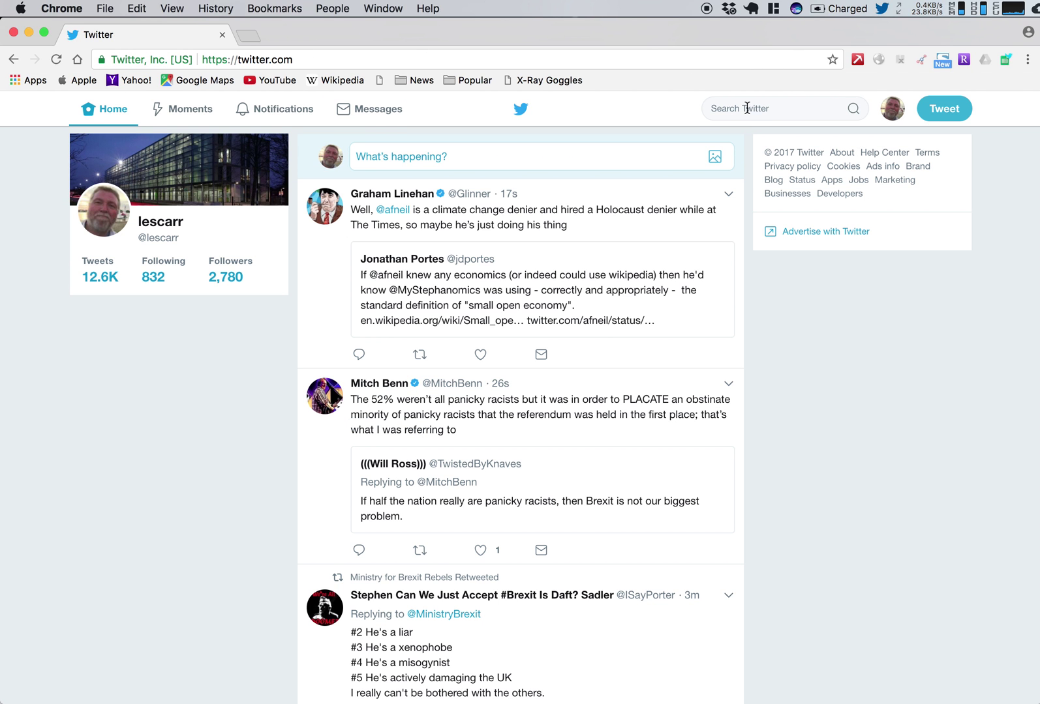
left_click(746, 108)
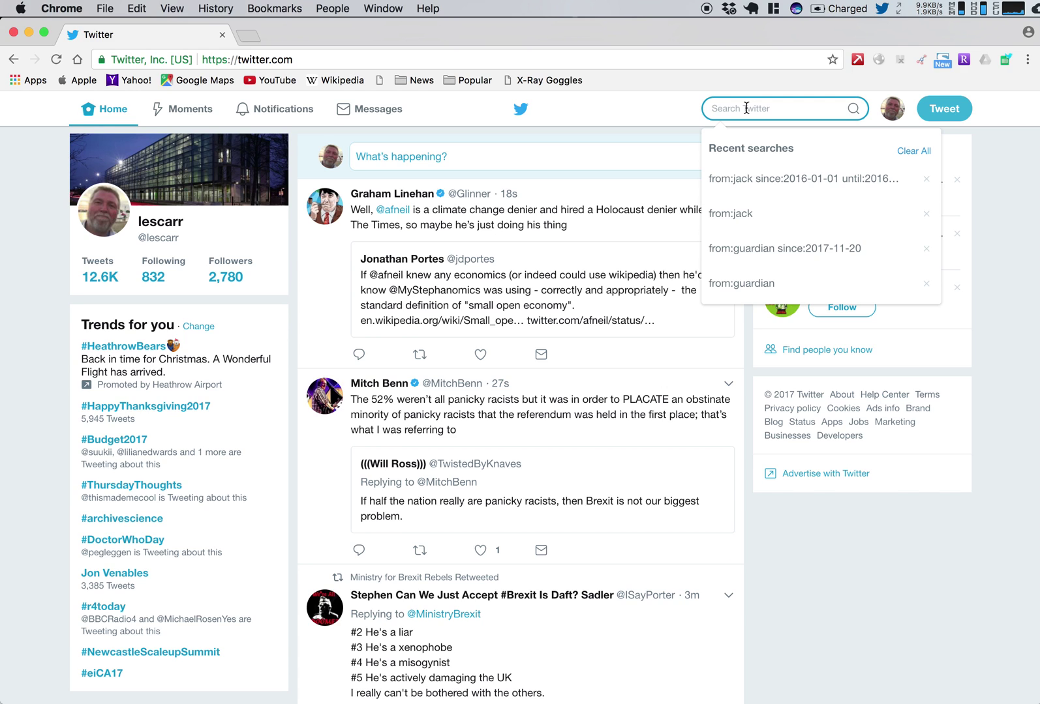
left_click(726, 213)
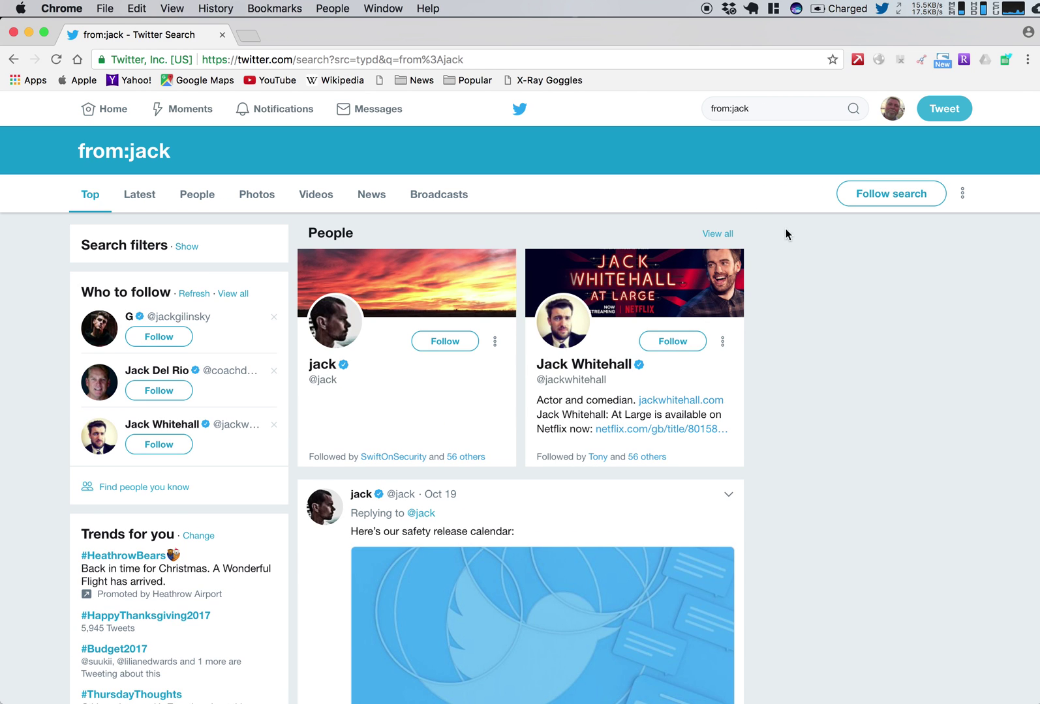
scroll(840, 353, "down", 3)
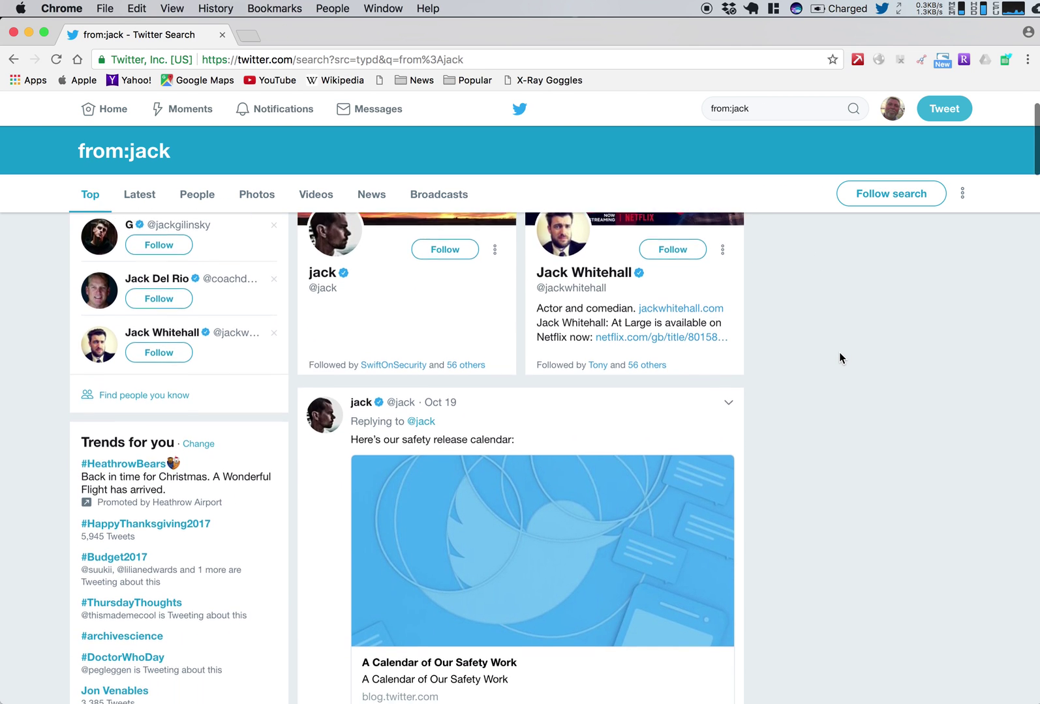
scroll(839, 353, "down", 4)
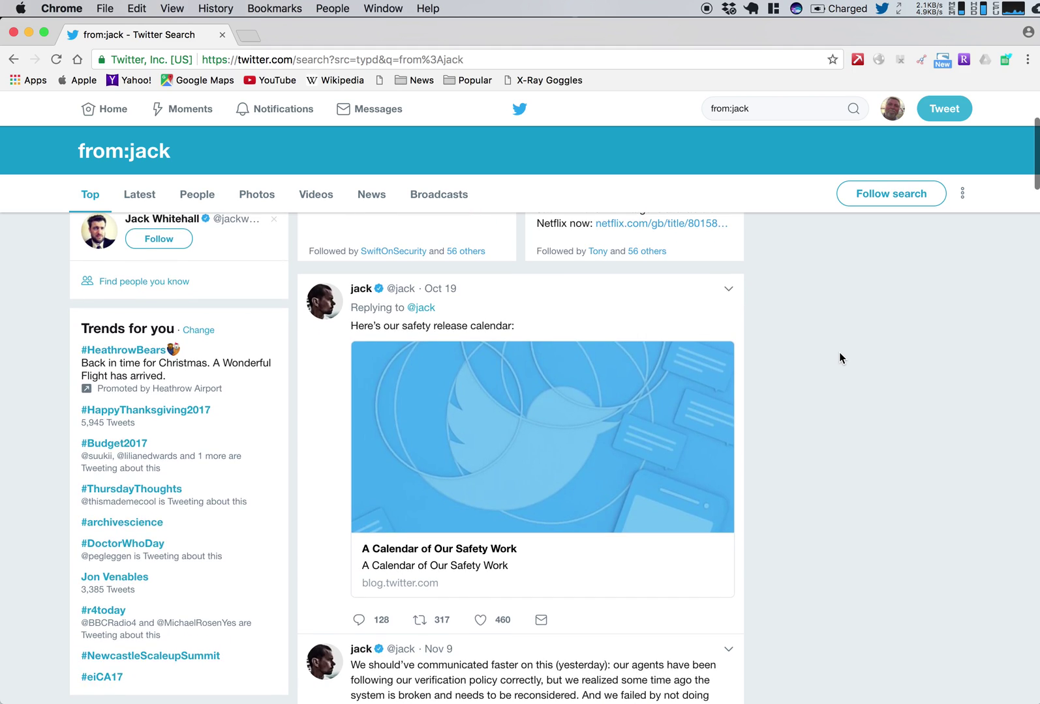
scroll(839, 354, "down", 5)
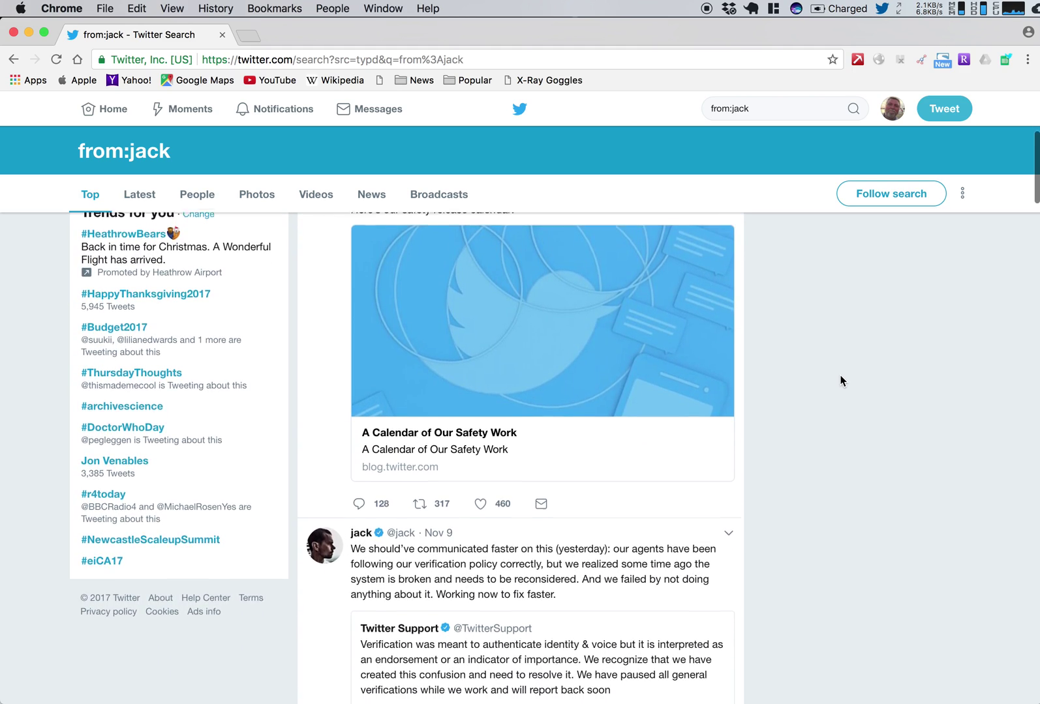
scroll(840, 381, "down", 7)
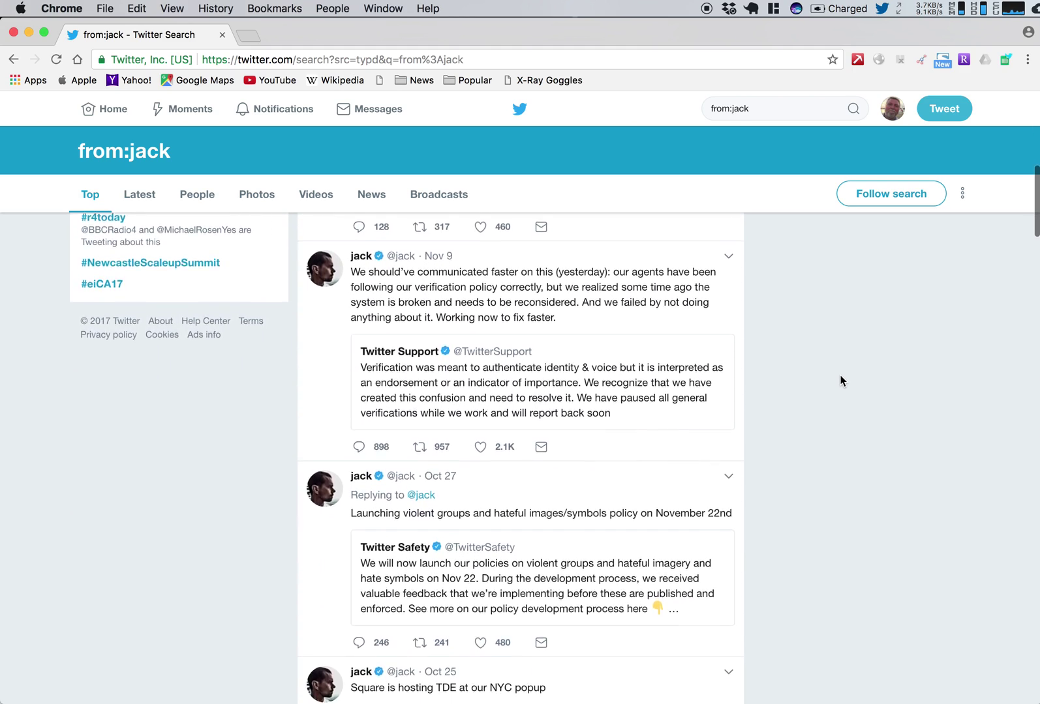
scroll(840, 381, "up", 3)
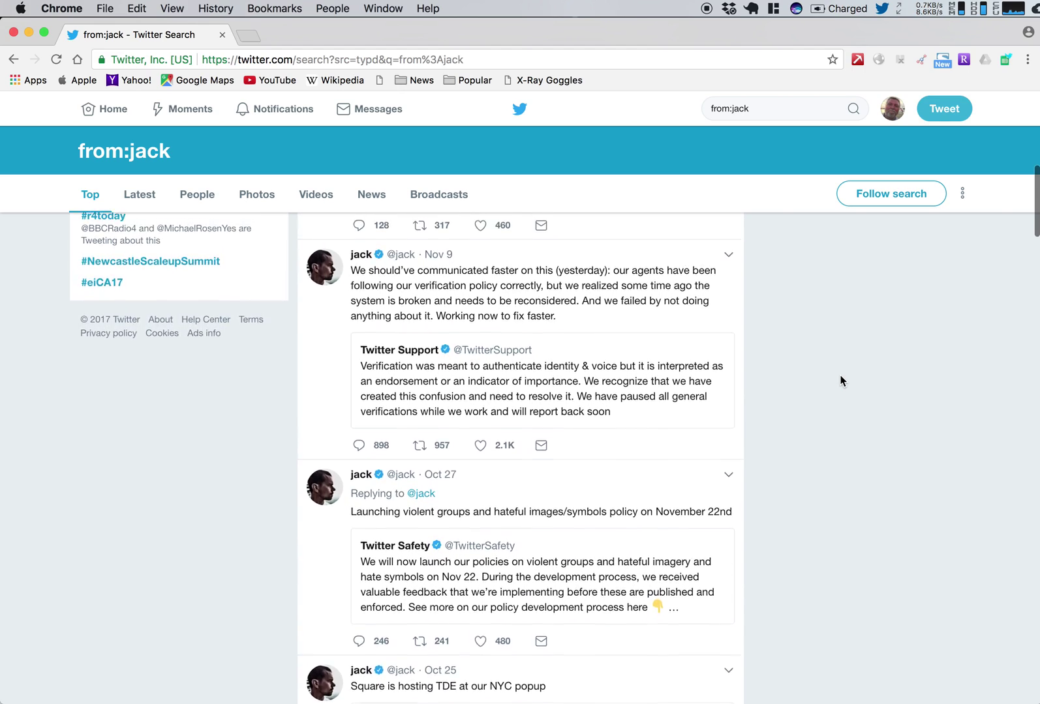
scroll(841, 381, "up", 15)
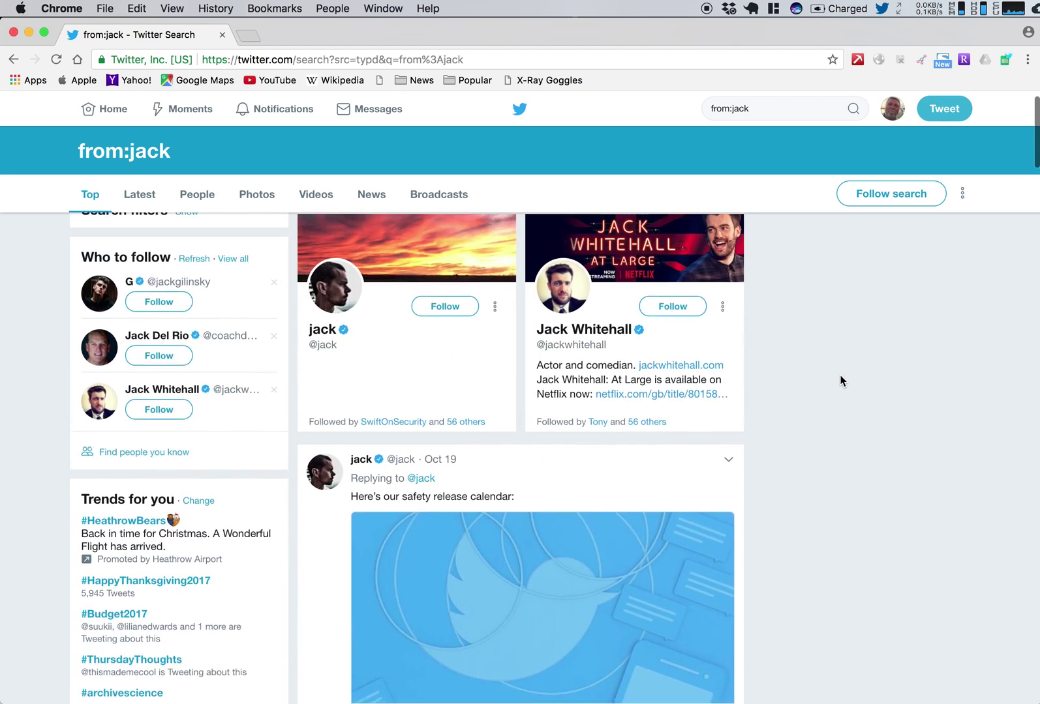
scroll(840, 381, "up", 1)
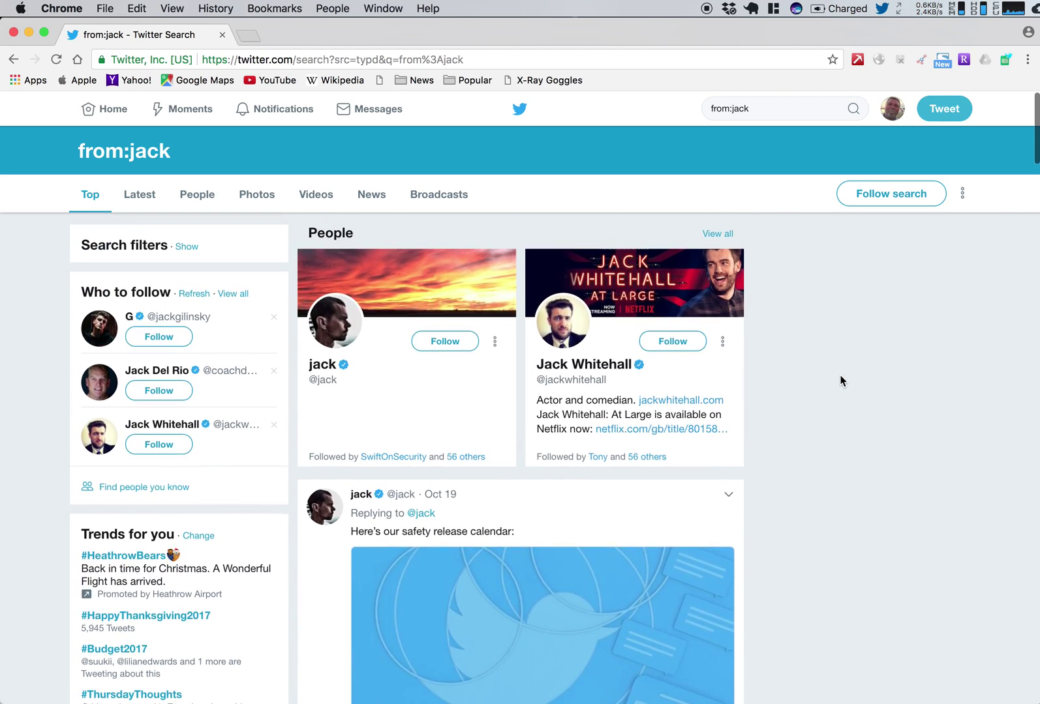
left_click(187, 247)
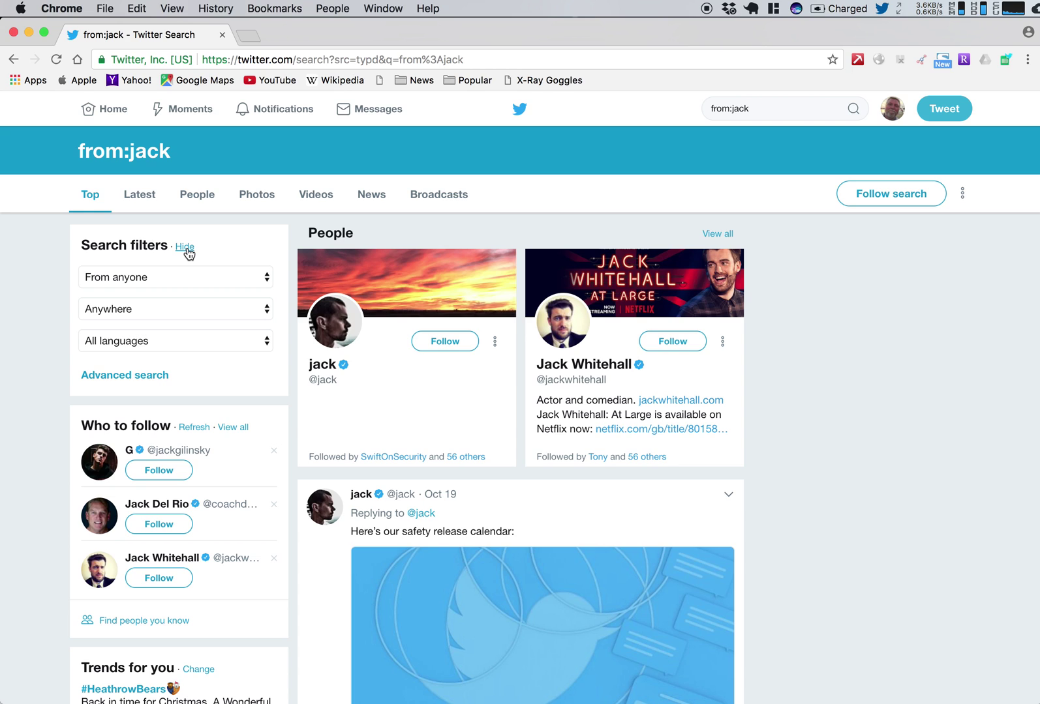
On Twitter's advanced search page, enter jack under From these accounts
left_click(142, 382)
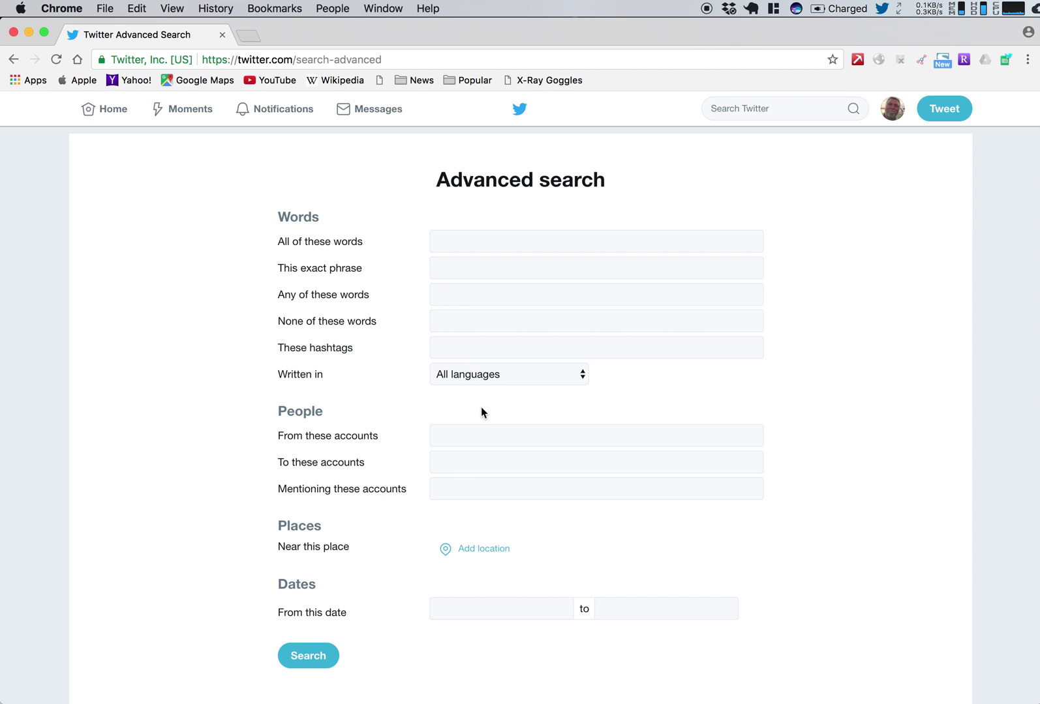
left_click(462, 439)
type("jack")
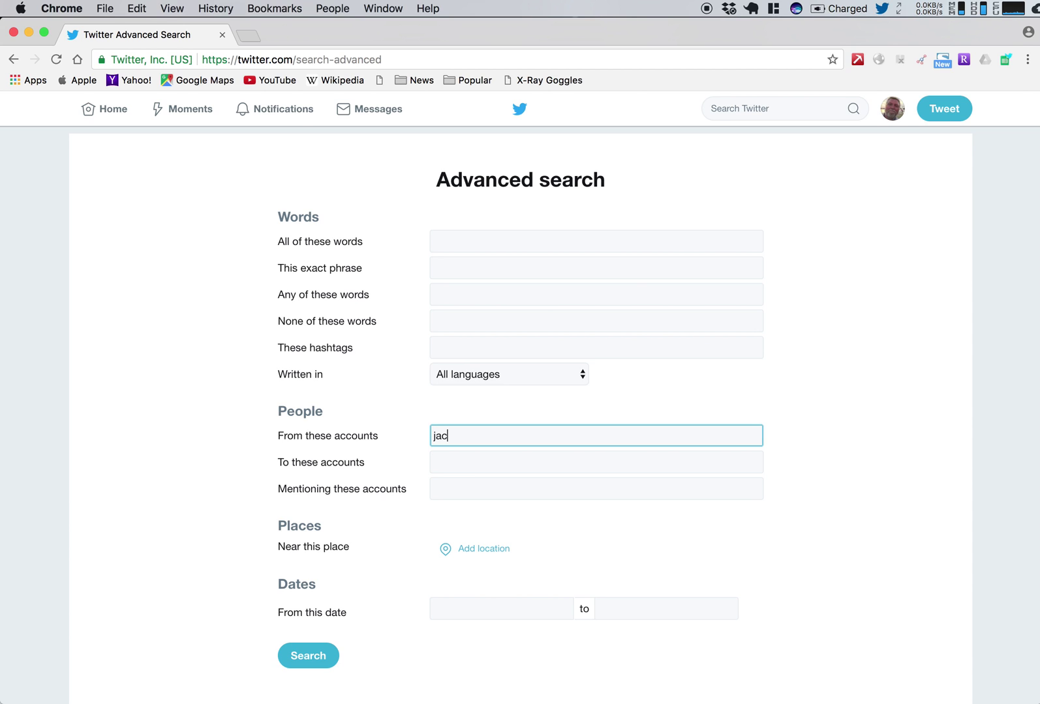
left_click(822, 415)
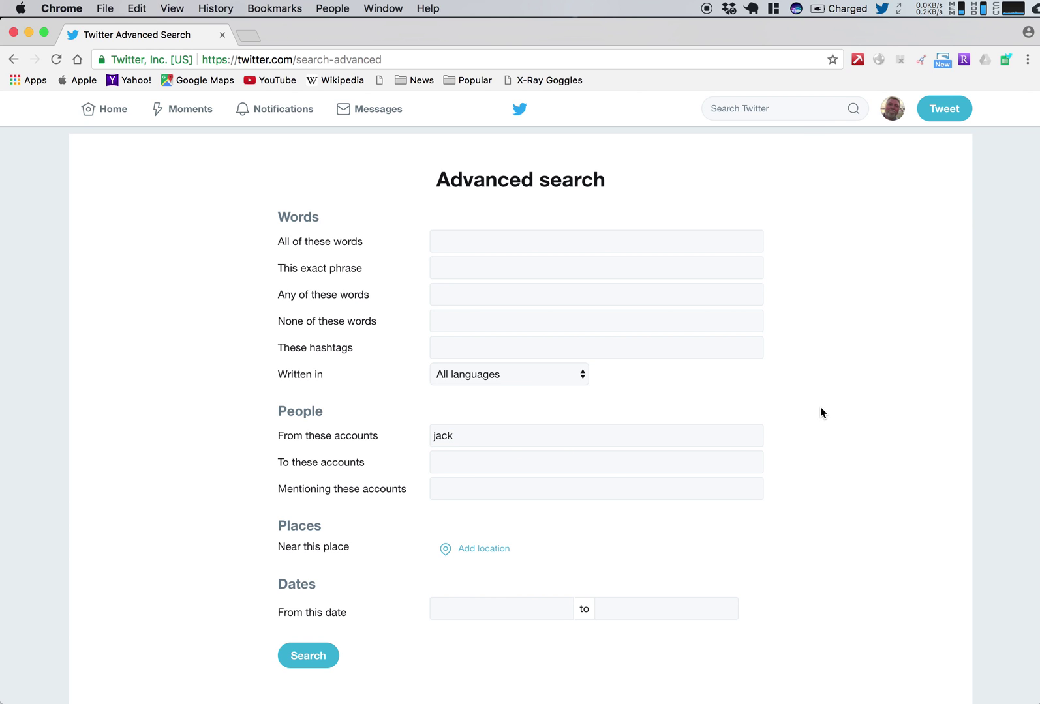
Set the search start date to January 1, 2016
left_click(459, 605)
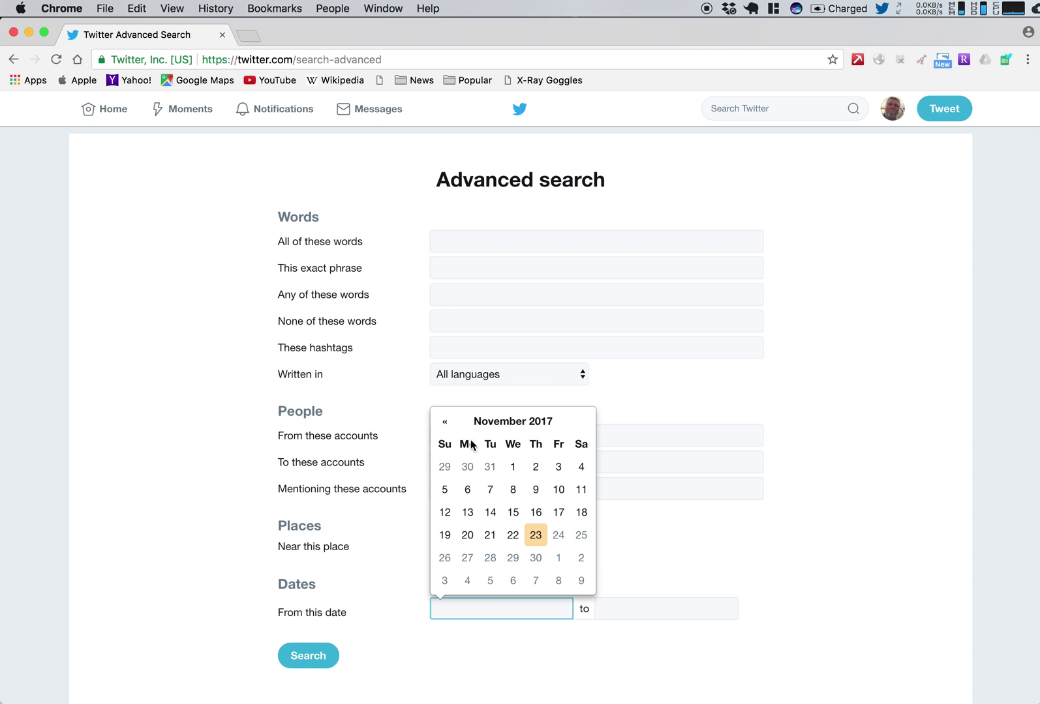
left_click(446, 423)
left_click(446, 423)
left_click(446, 423)
left_click(446, 422)
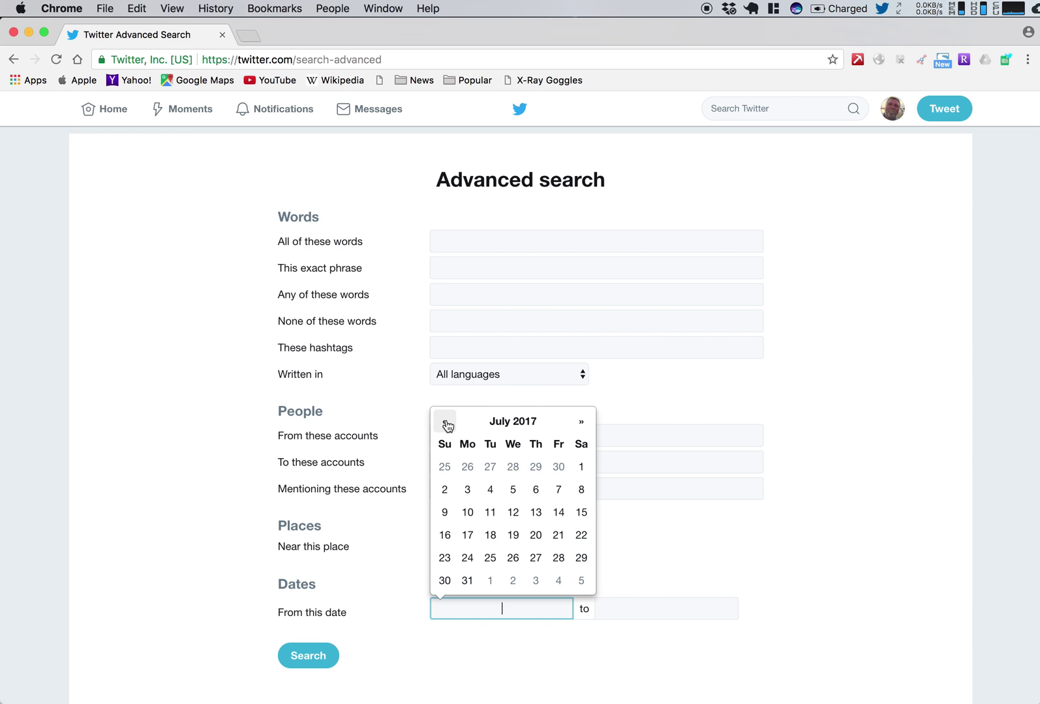
left_click(446, 423)
left_click(446, 423)
double_click(446, 422)
double_click(446, 423)
double_click(446, 422)
left_click(446, 423)
left_click(446, 423)
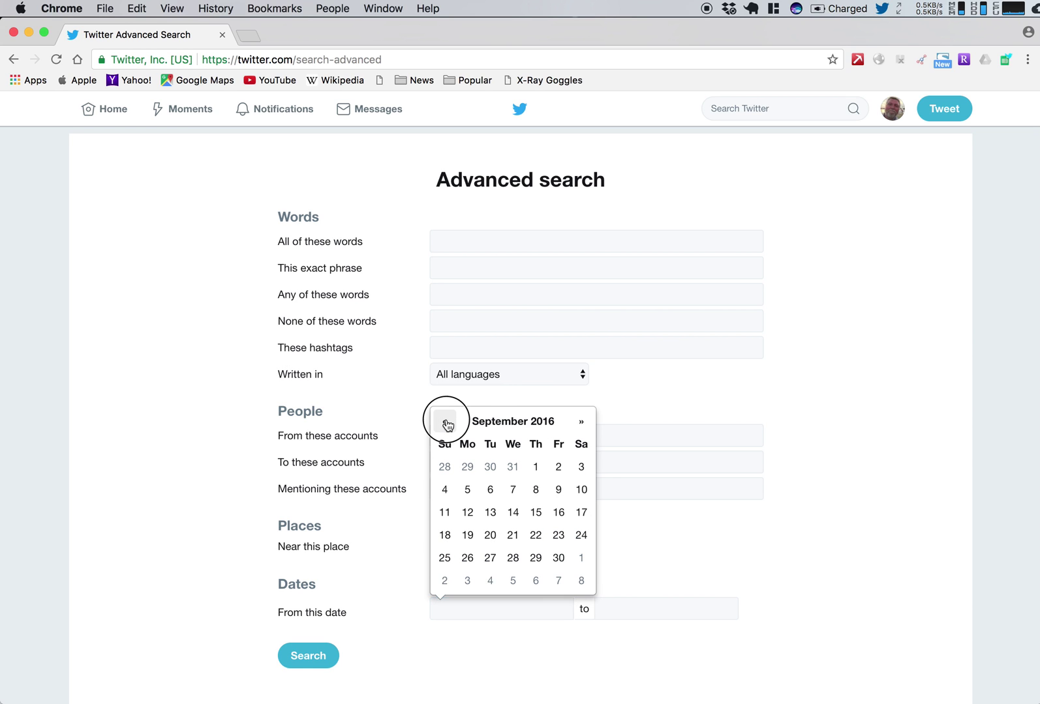
double_click(446, 423)
double_click(446, 423)
double_click(446, 422)
double_click(446, 423)
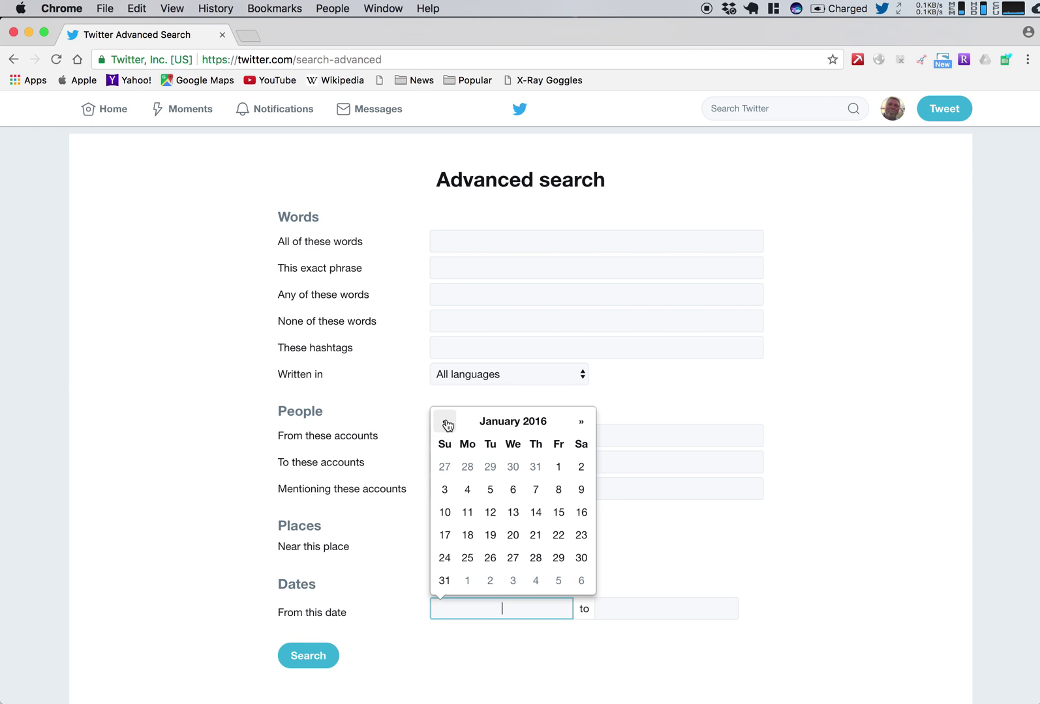
left_click(560, 467)
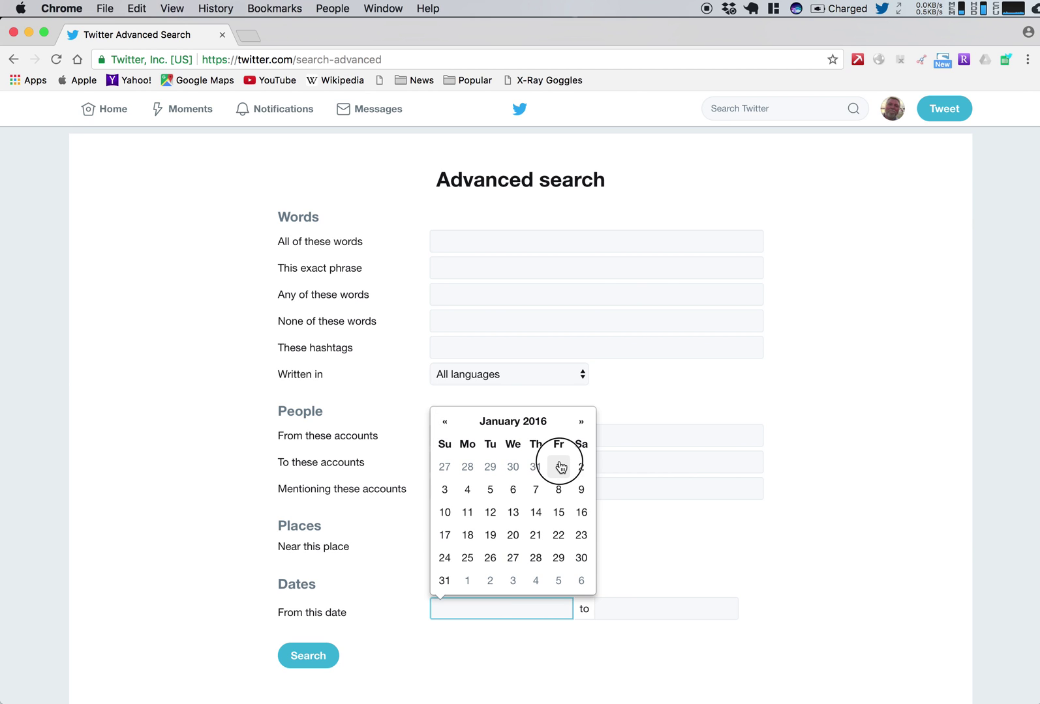
Set the end date to December 31, 2016 and run the search
left_click(611, 605)
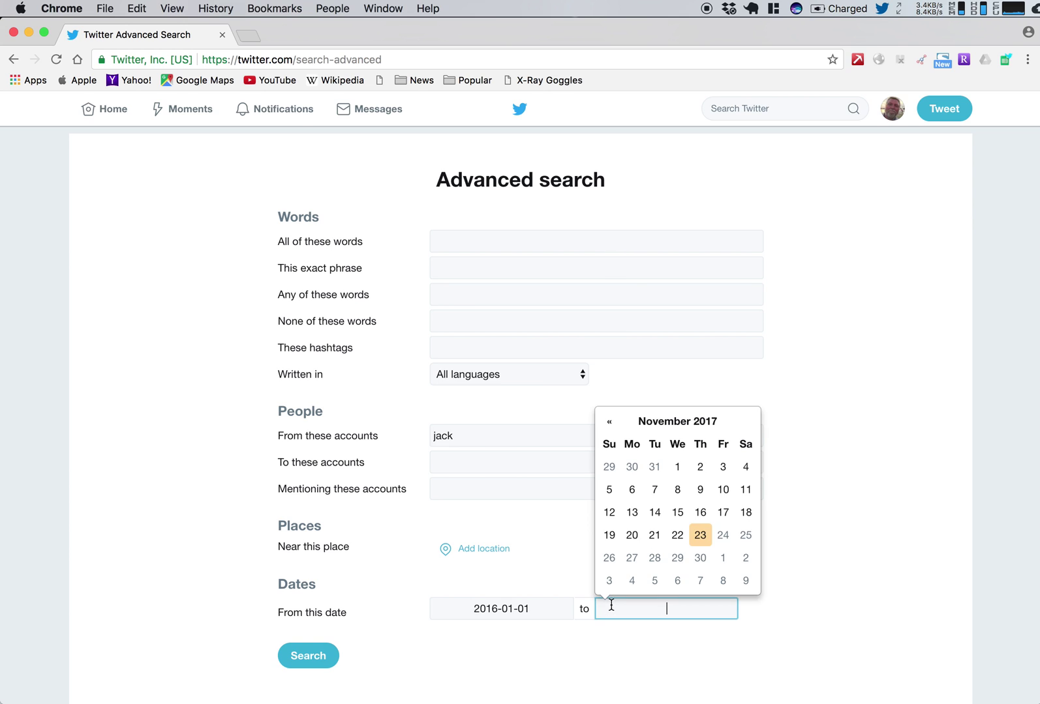
left_click(609, 422)
left_click(610, 422)
left_click(609, 422)
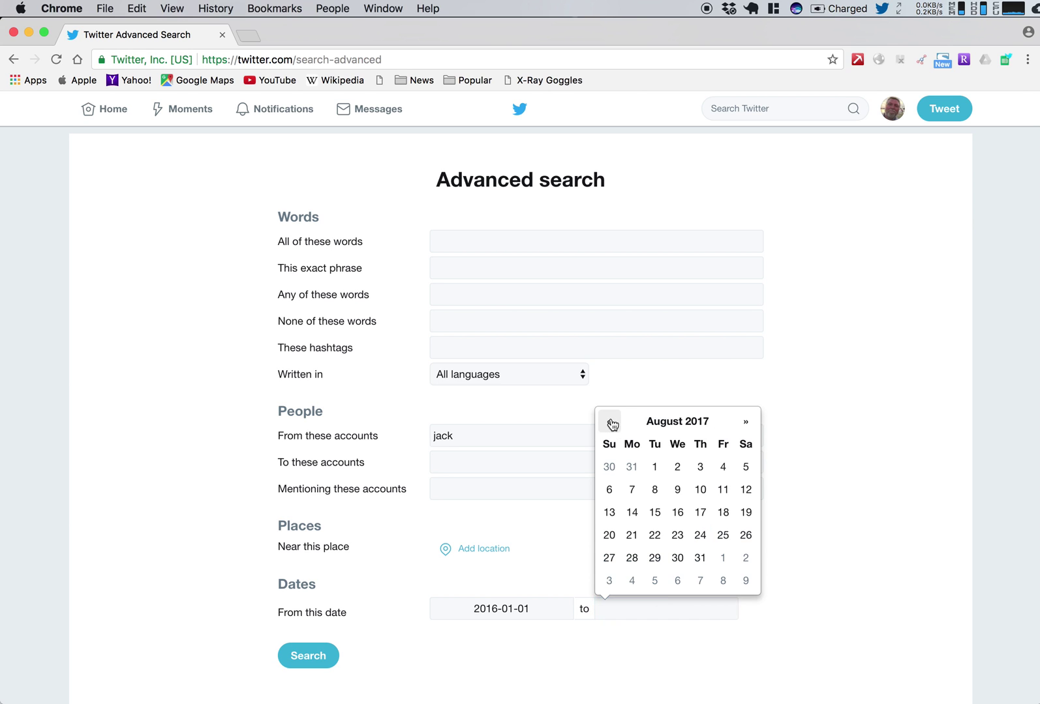
left_click(610, 422)
left_click(610, 422)
left_click(610, 422)
left_click(610, 422)
left_click(610, 422)
left_click(610, 422)
left_click(610, 422)
left_click(610, 422)
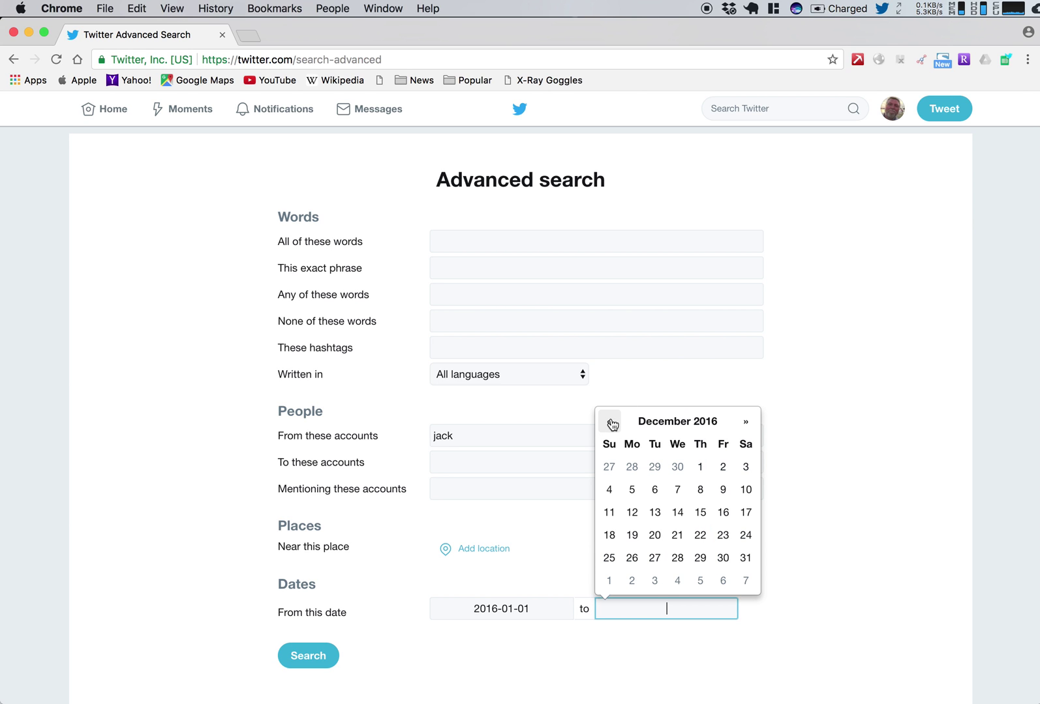
left_click(745, 558)
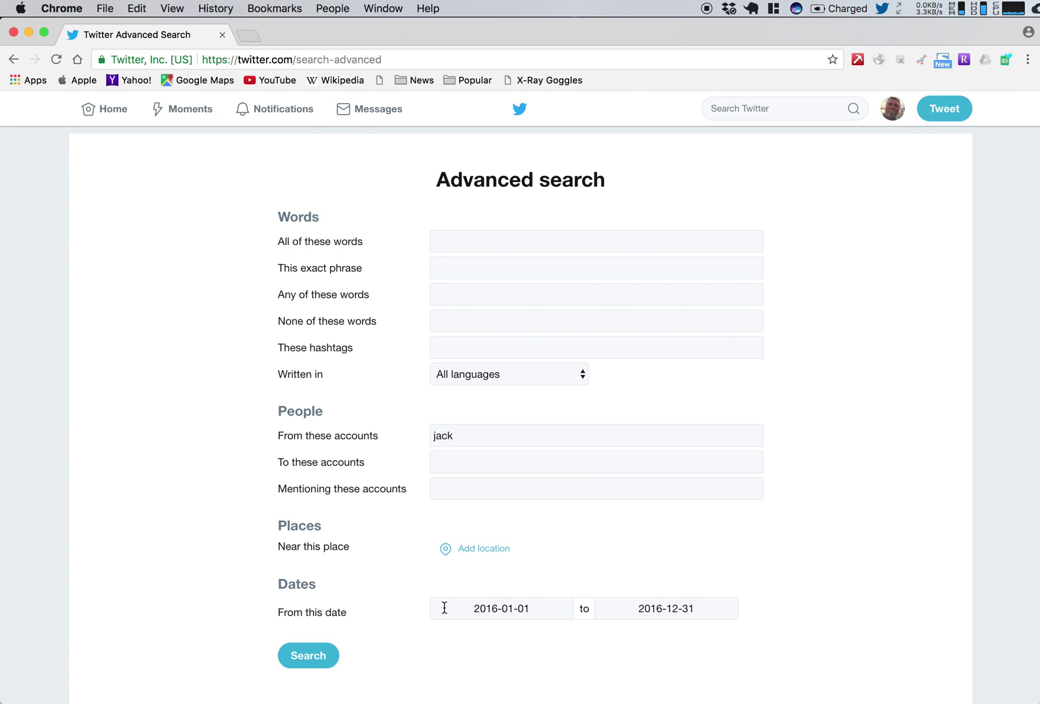
left_click(314, 658)
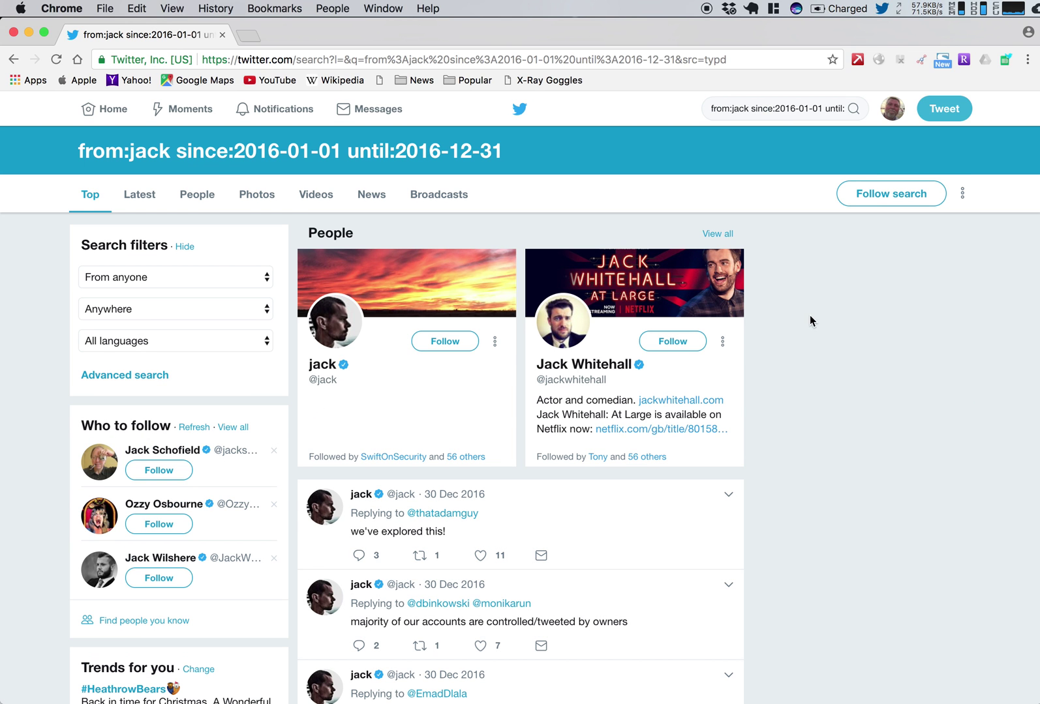
Collect jack's 2016 tweets into a 407-row table with Web Data Research Assistant
left_click(1006, 60)
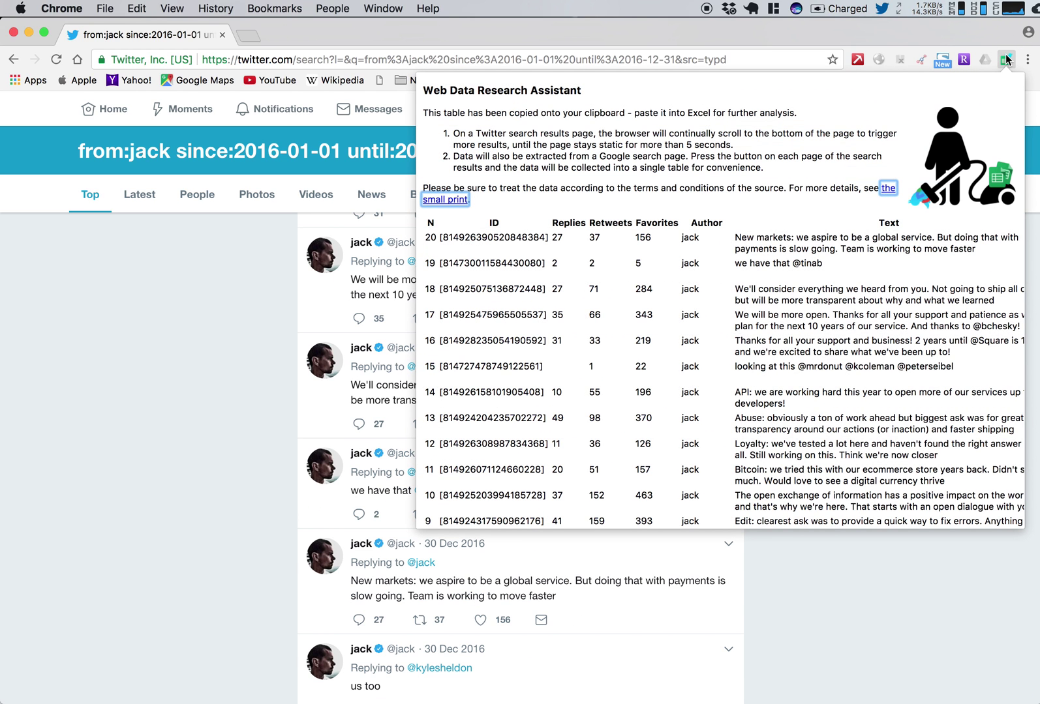
left_click(818, 120)
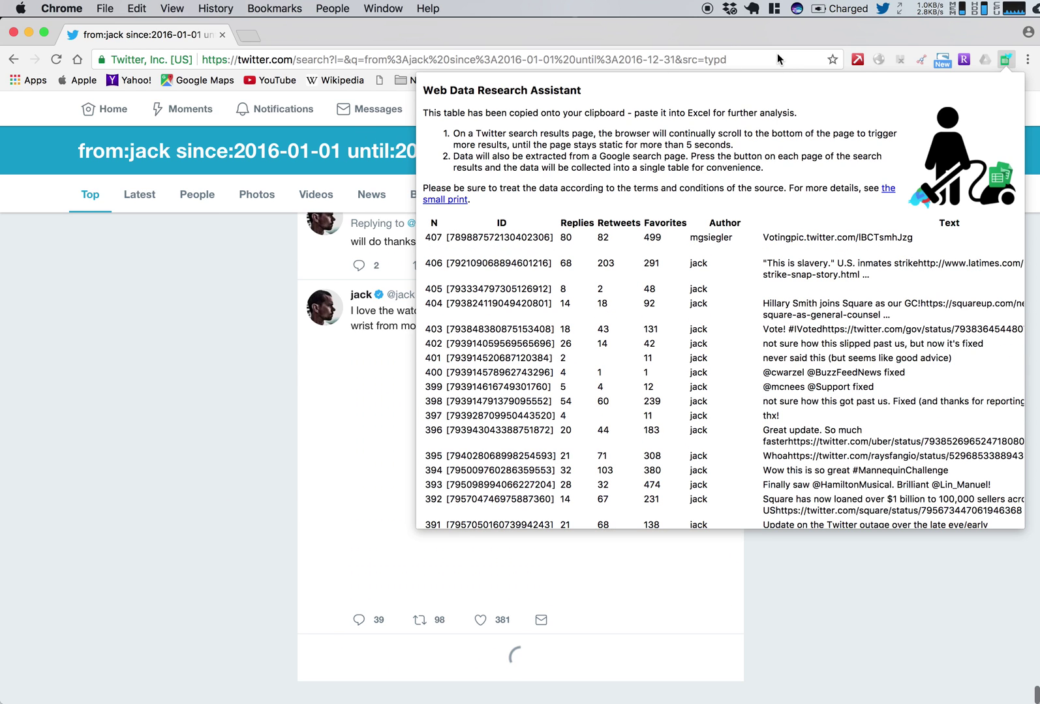
left_click(776, 57)
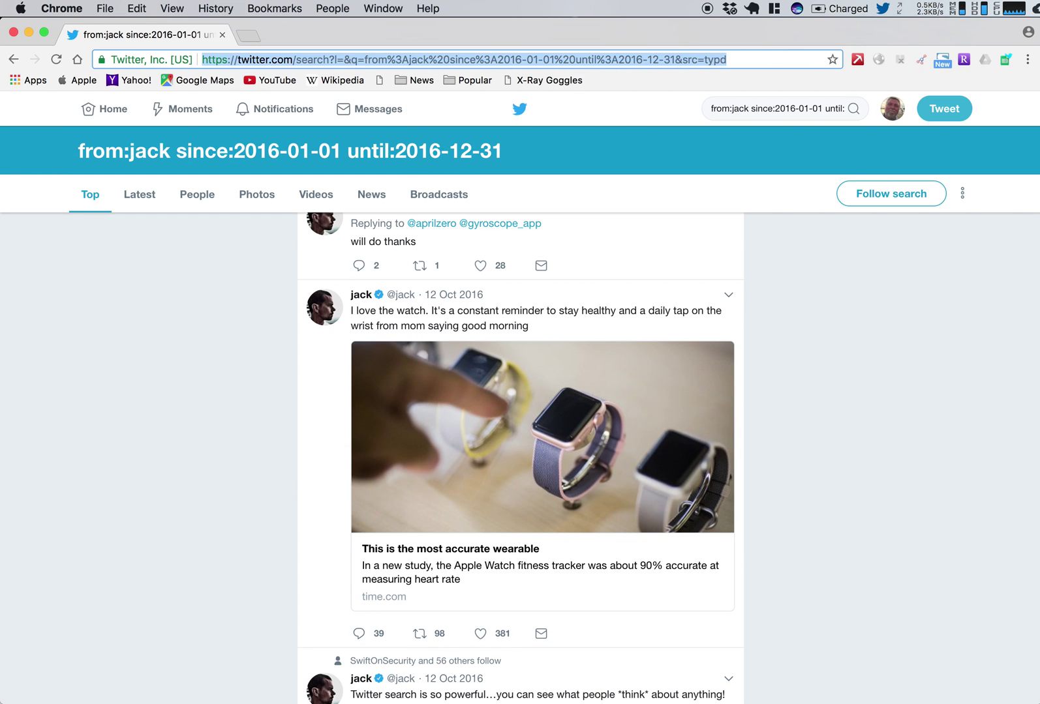
Go to google.com and search for site:ac.uk "Artificial Intelligence"
type("google")
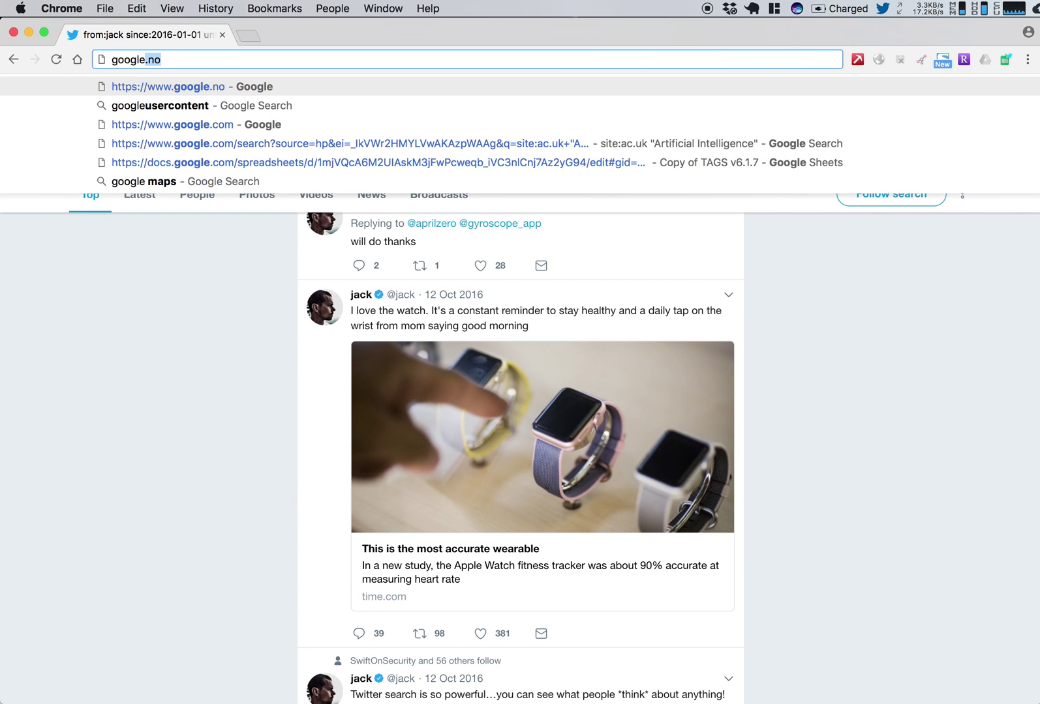
type(".c")
key("Escape")
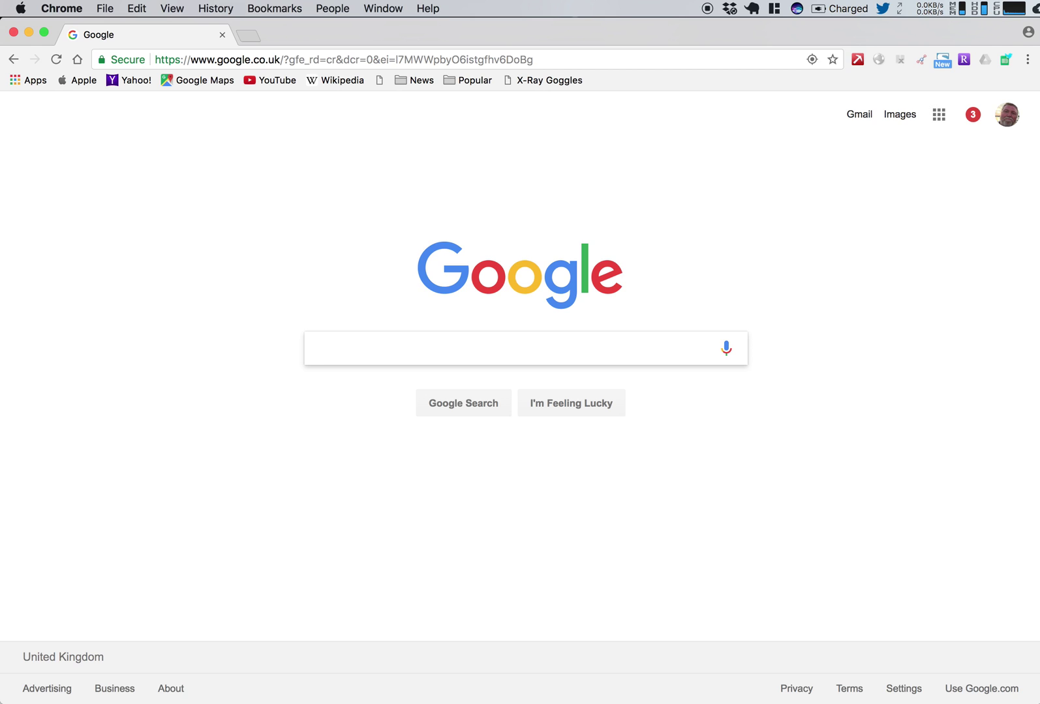
type("site:")
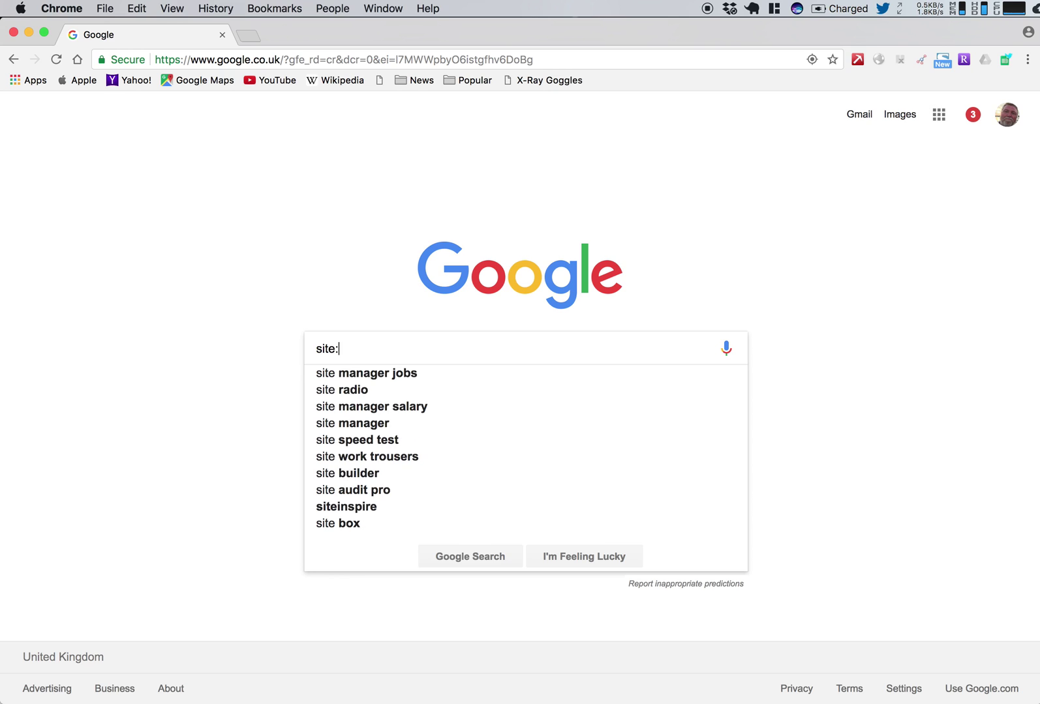
key("BackSpace")
type(":ac.")
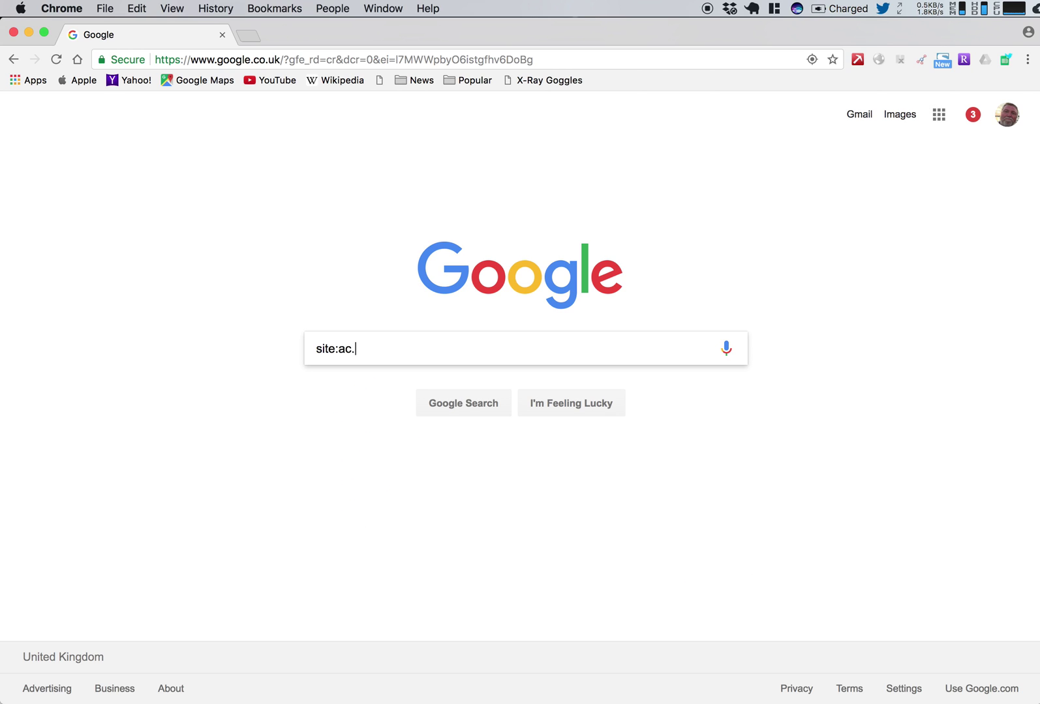
type("uk \"Artificial Intelli")
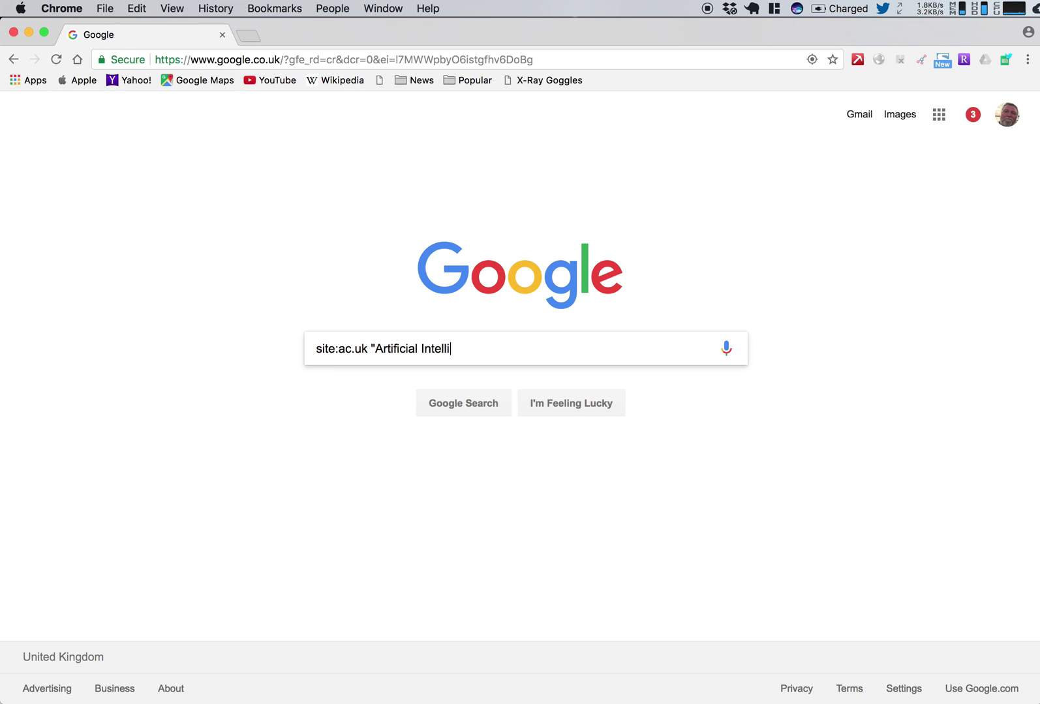
type("gence")
left_click(475, 404)
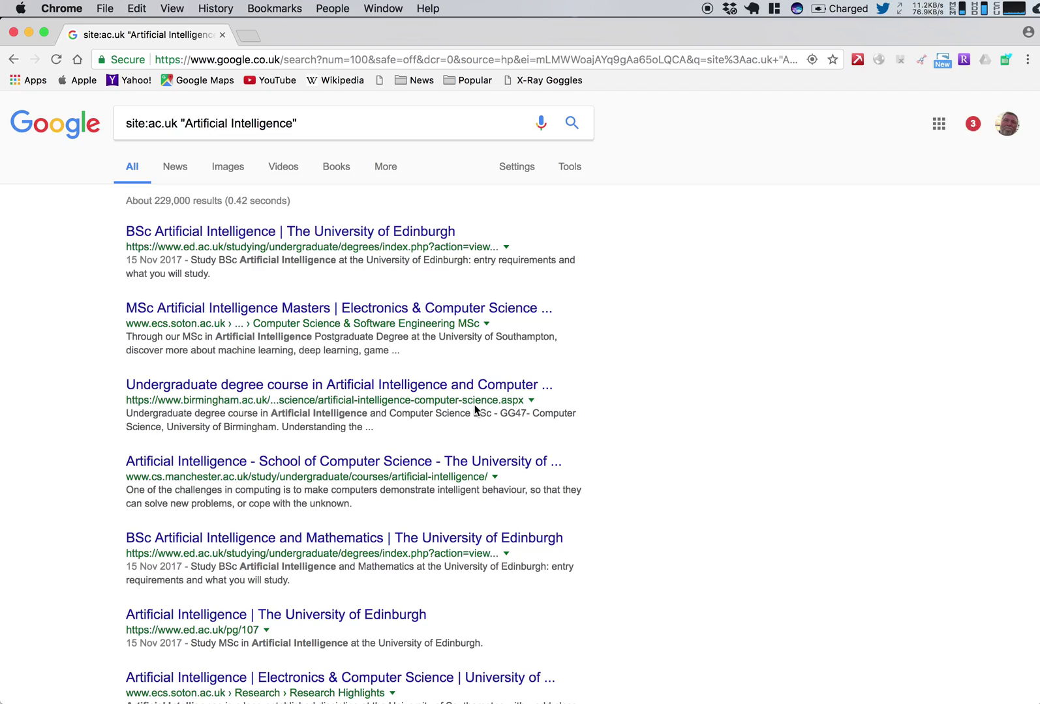
Capture page 1 results with Web Data Research Assistant, review the table, and close it
scroll(777, 388, "down", 20)
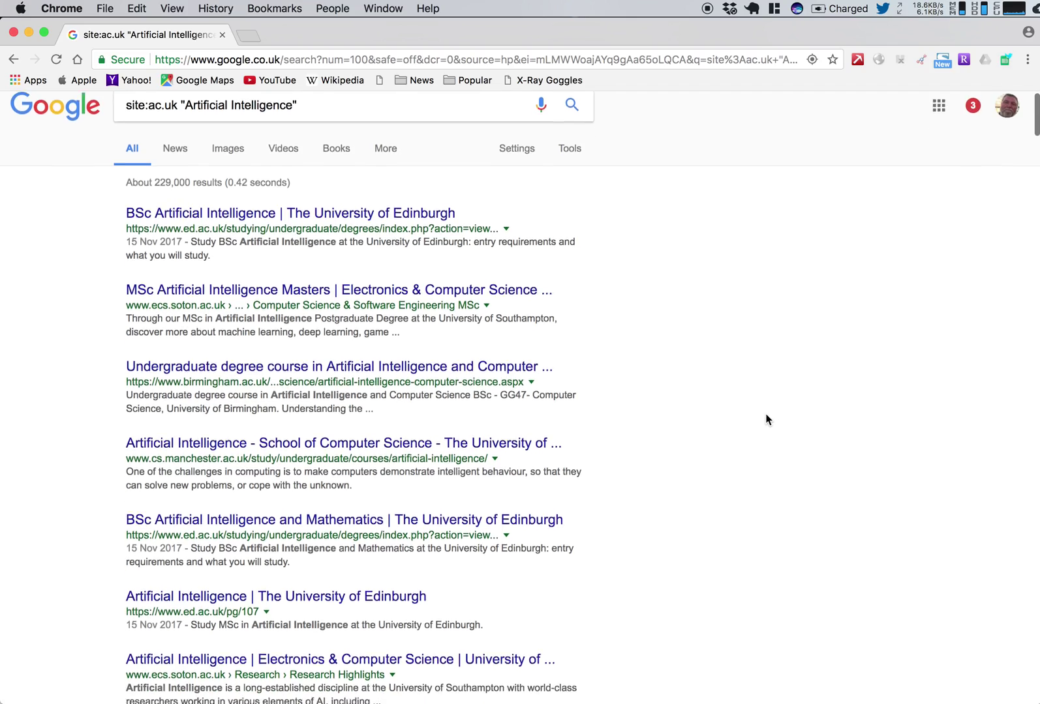
scroll(767, 418, "down", 20)
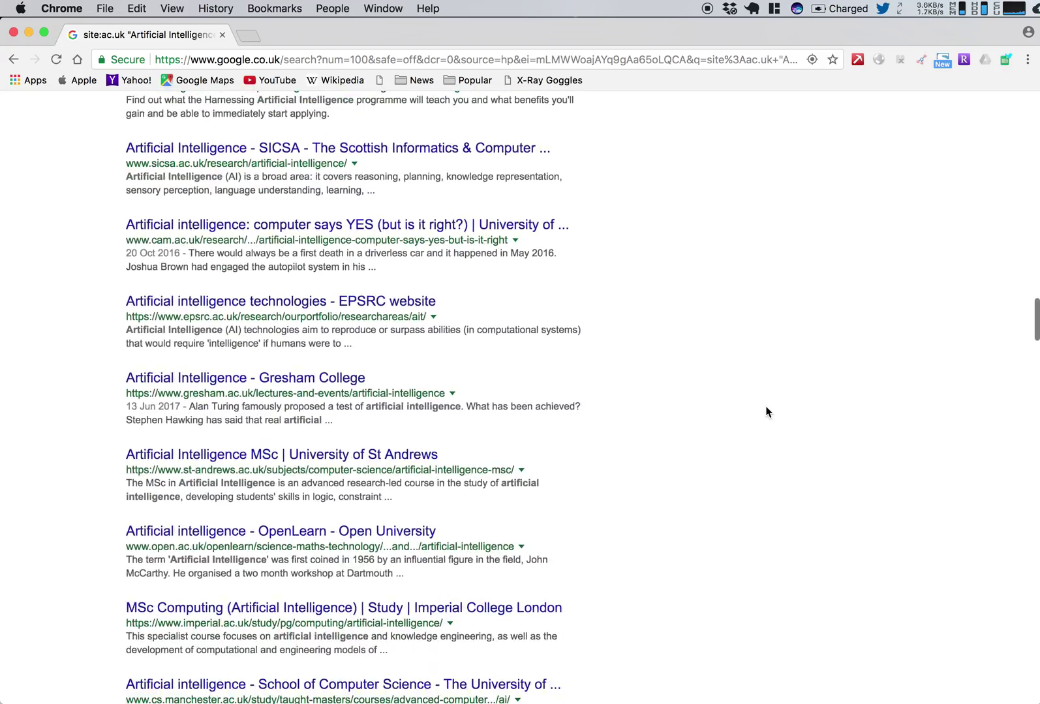
scroll(767, 411, "up", 20)
scroll(767, 411, "up", 10)
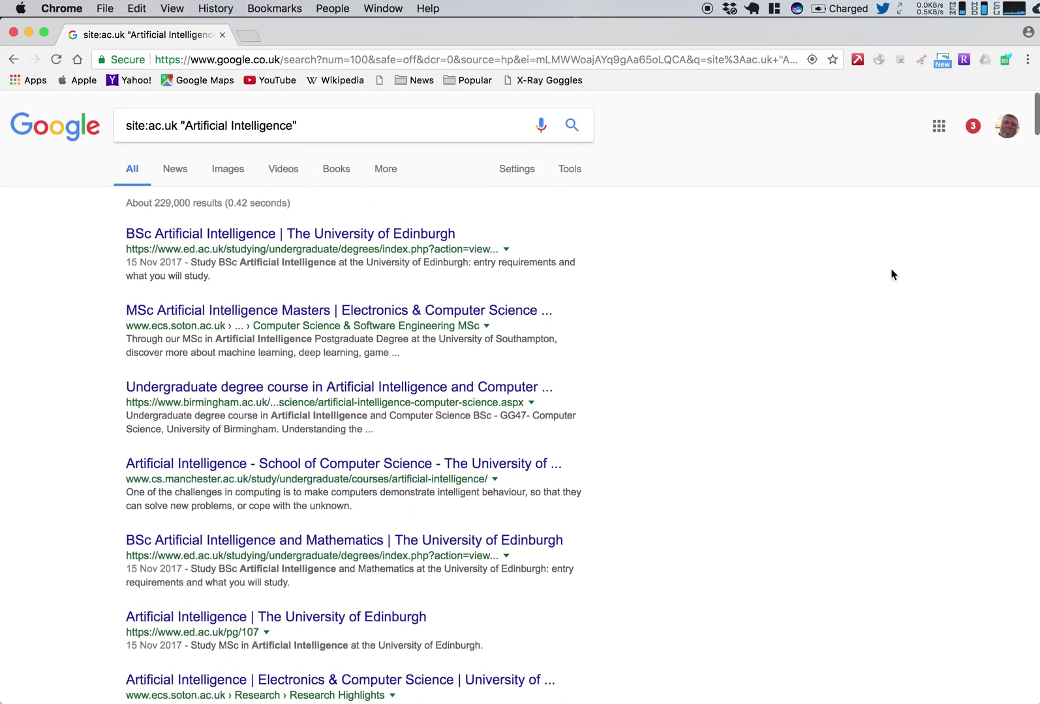
left_click(1006, 60)
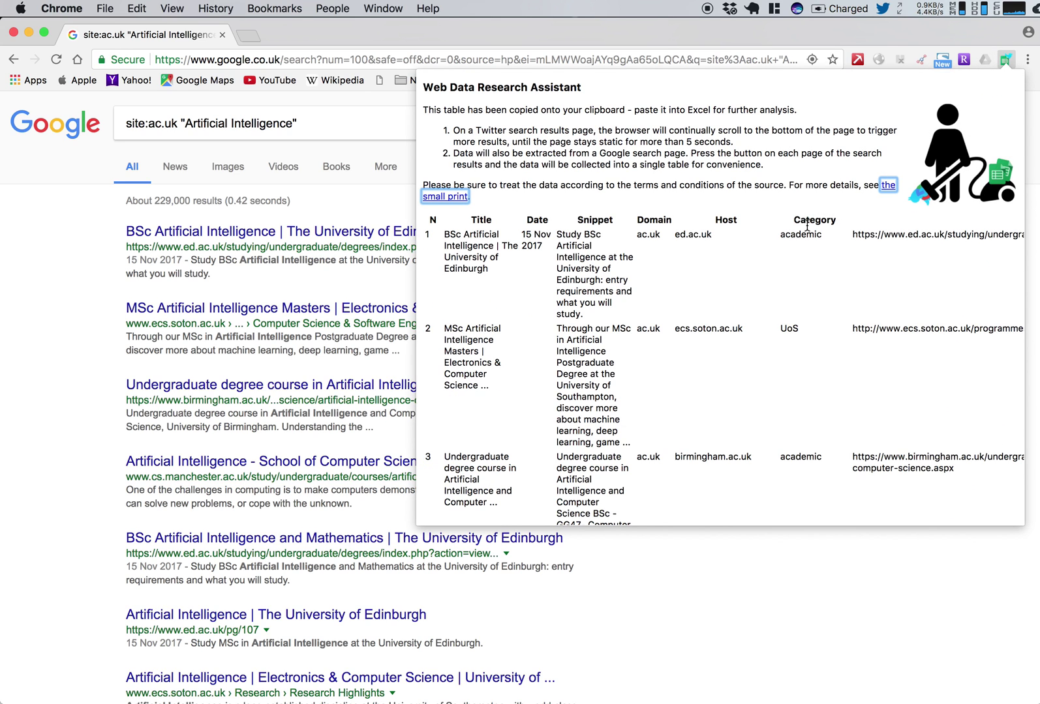
scroll(768, 330, "down", 3)
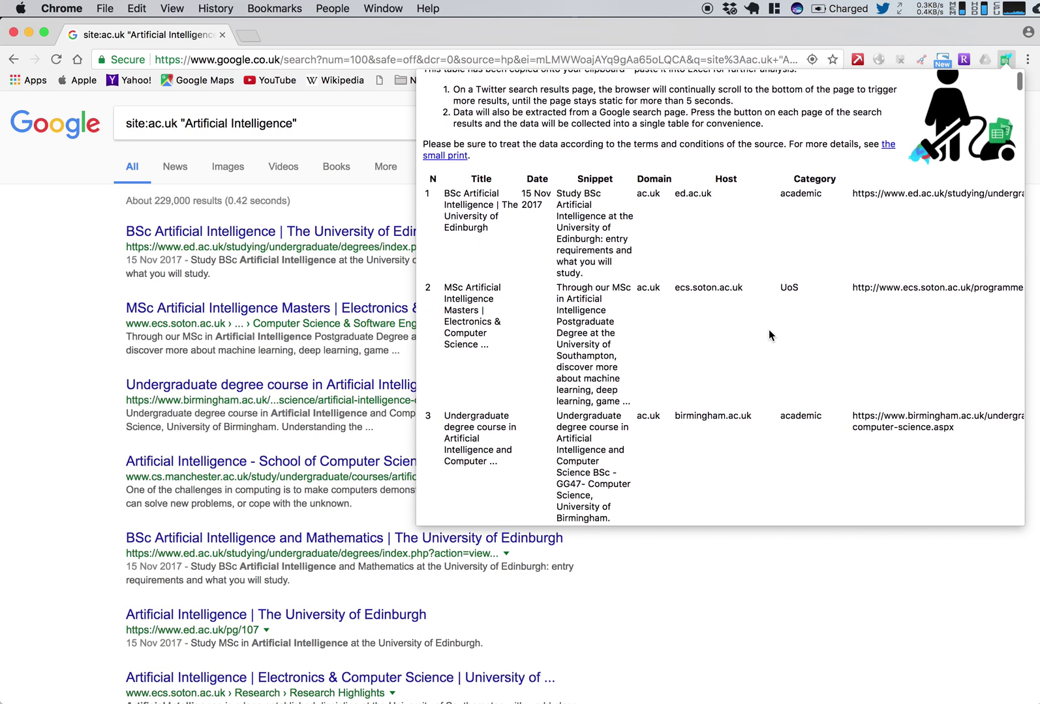
scroll(769, 330, "down", 3)
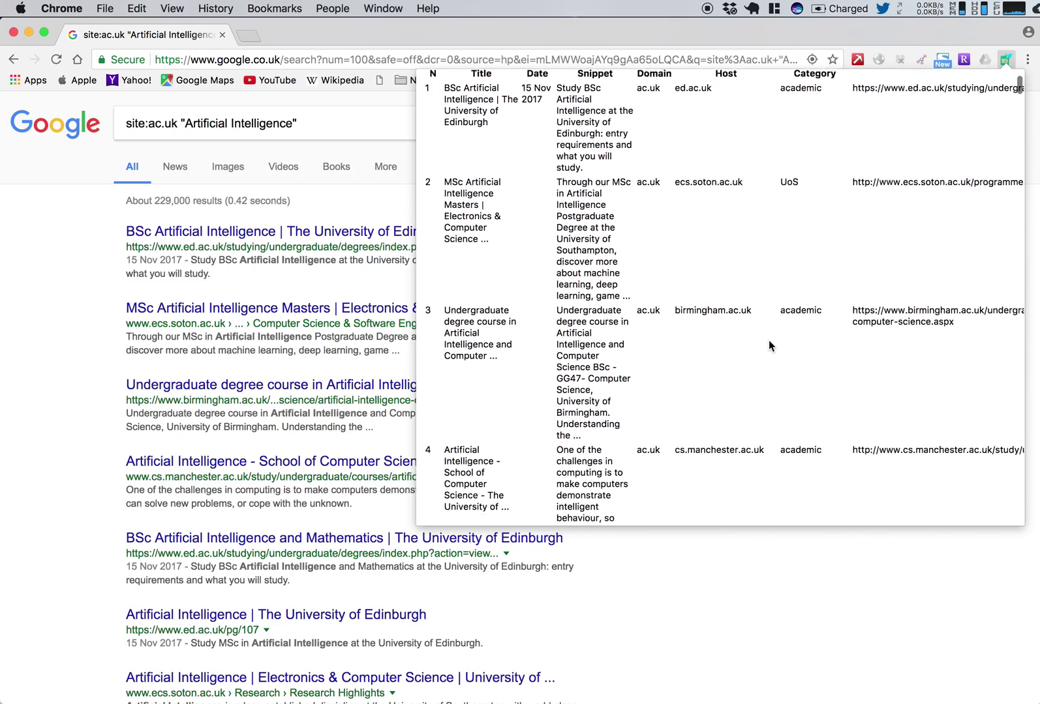
scroll(769, 341, "down", 10)
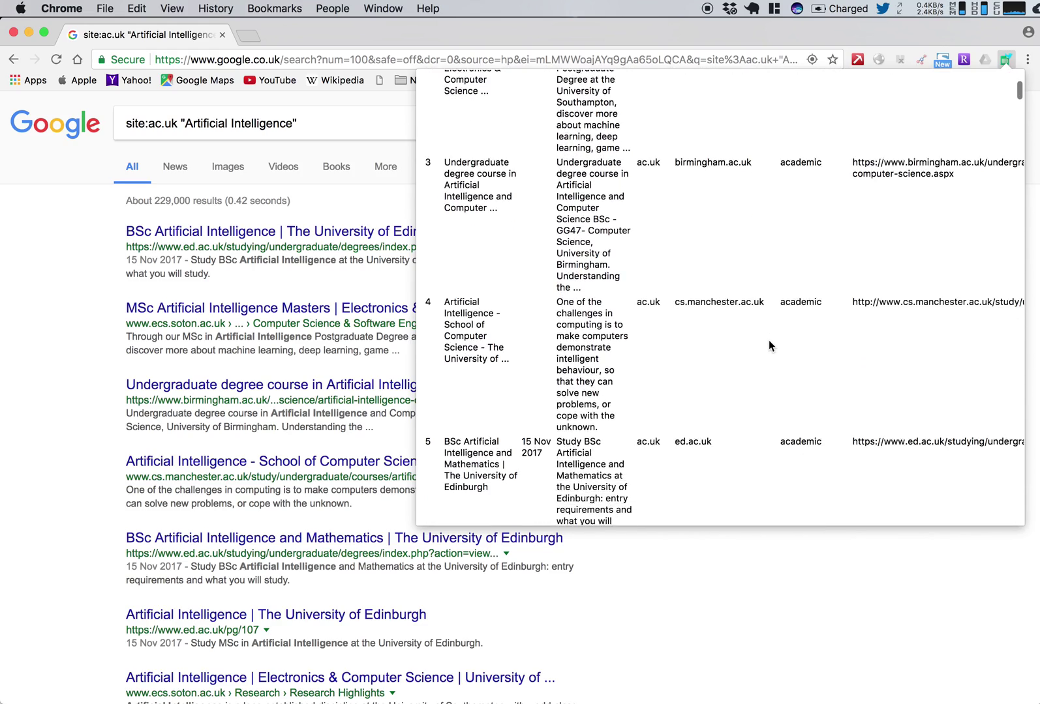
scroll(769, 340, "up", 15)
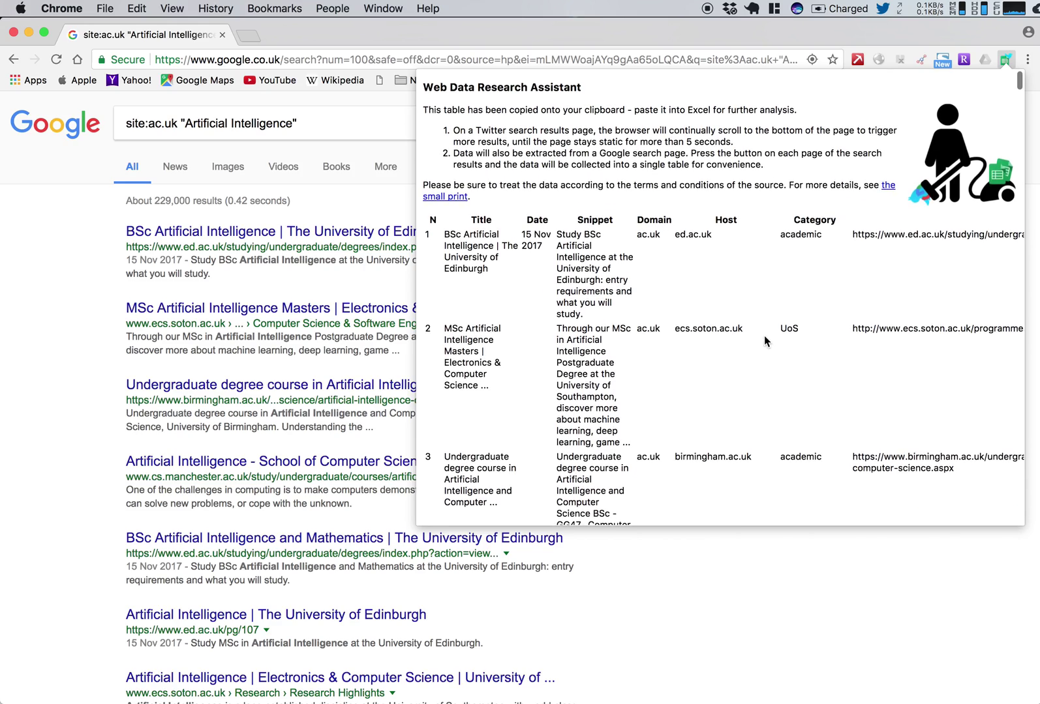
left_click(726, 575)
Move on to page 2 of the Google results
scroll(762, 571, "down", 20)
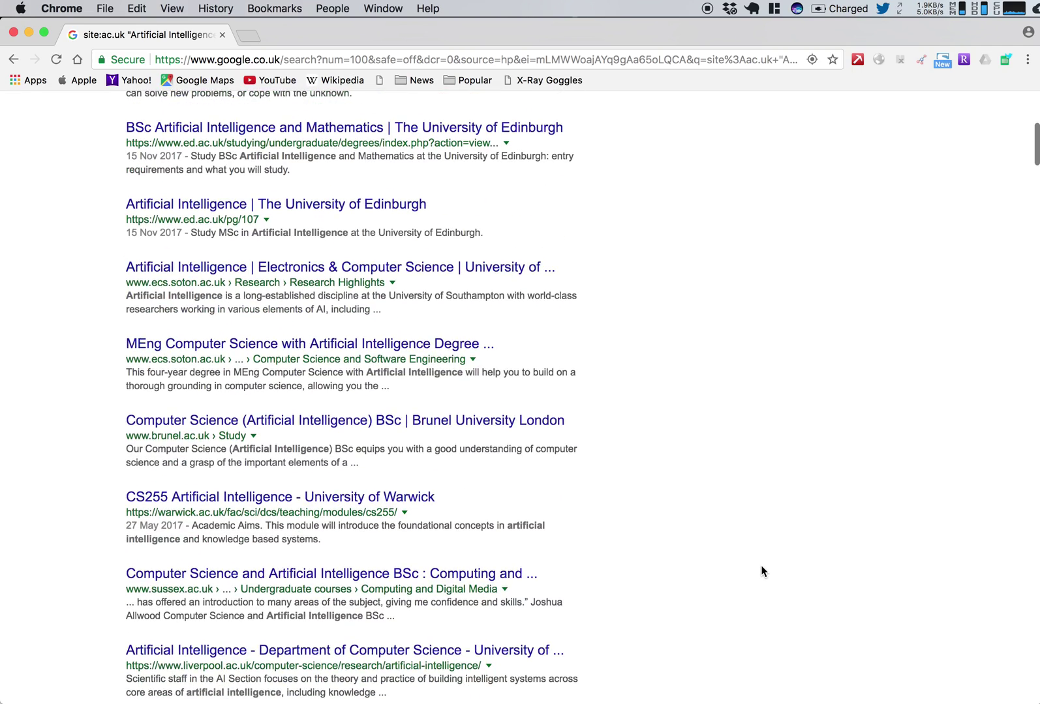
scroll(761, 572, "down", 20)
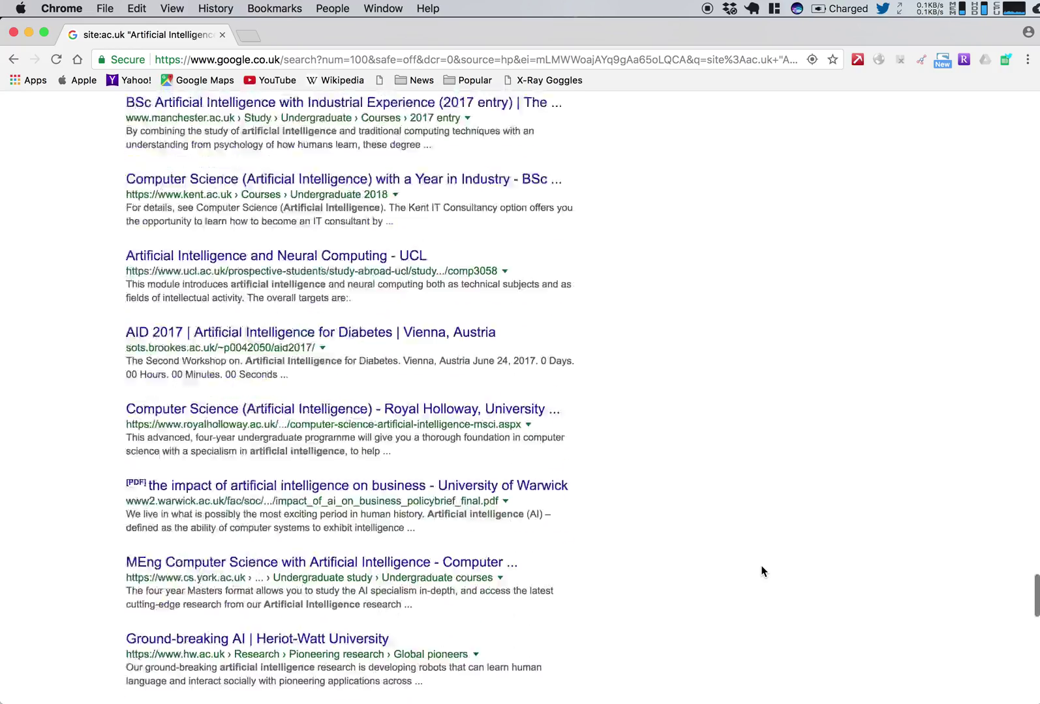
left_click(437, 611)
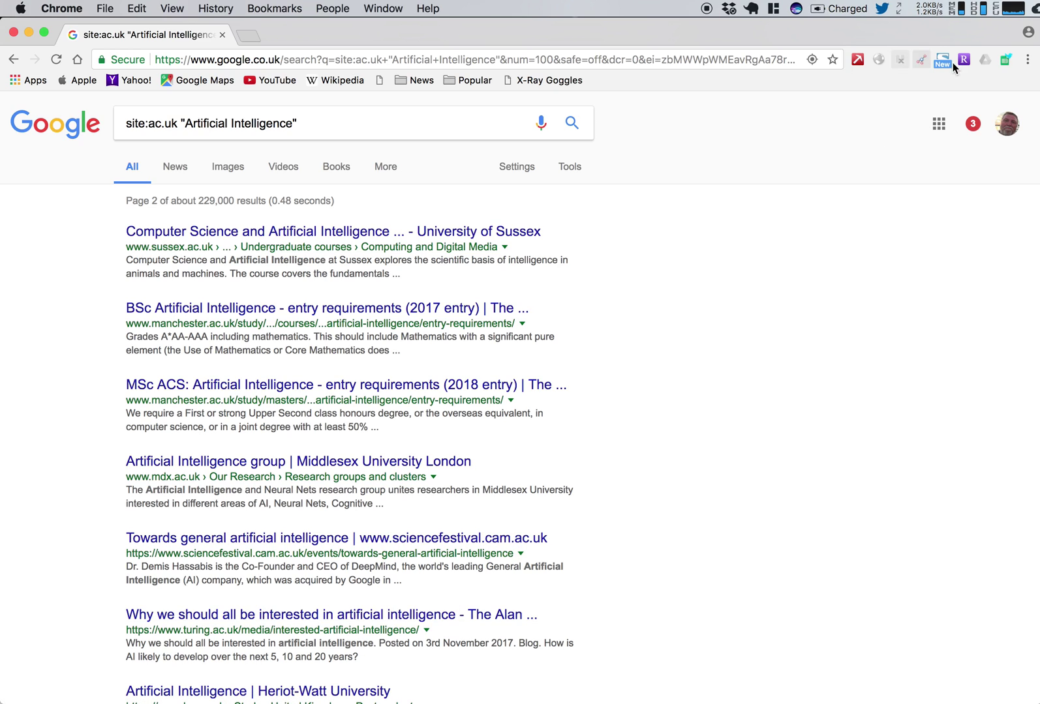
Add page 2 results as rows 101–200 of the extracted table, then close it
left_click(1006, 61)
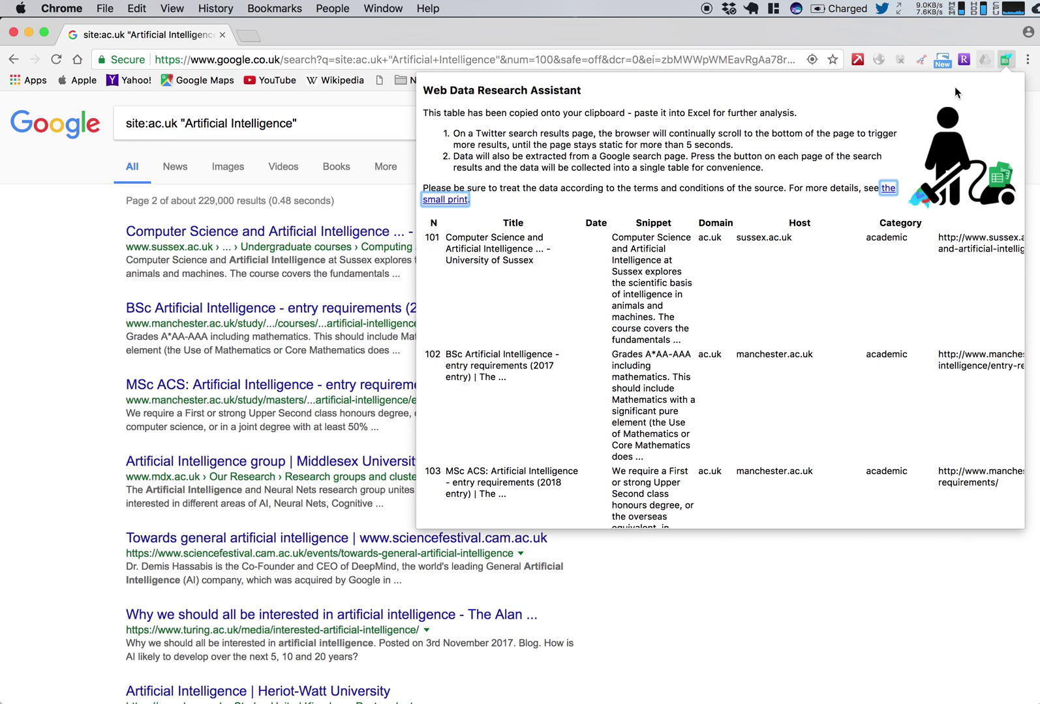
left_click(819, 134)
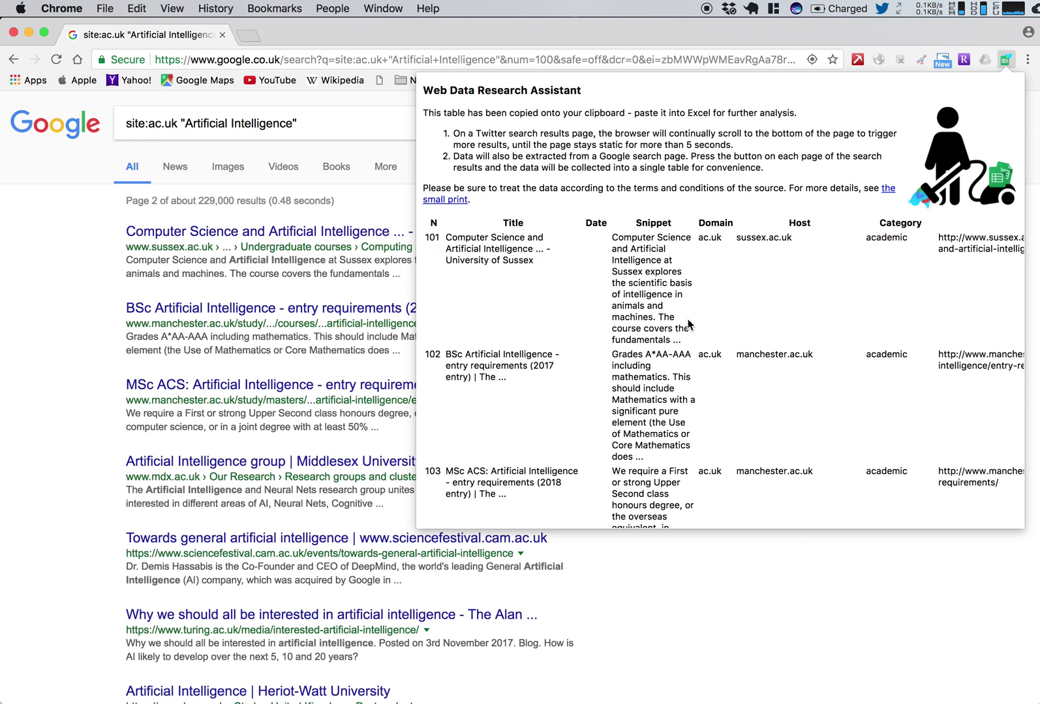
scroll(689, 323, "down", 3)
scroll(687, 319, "down", 5)
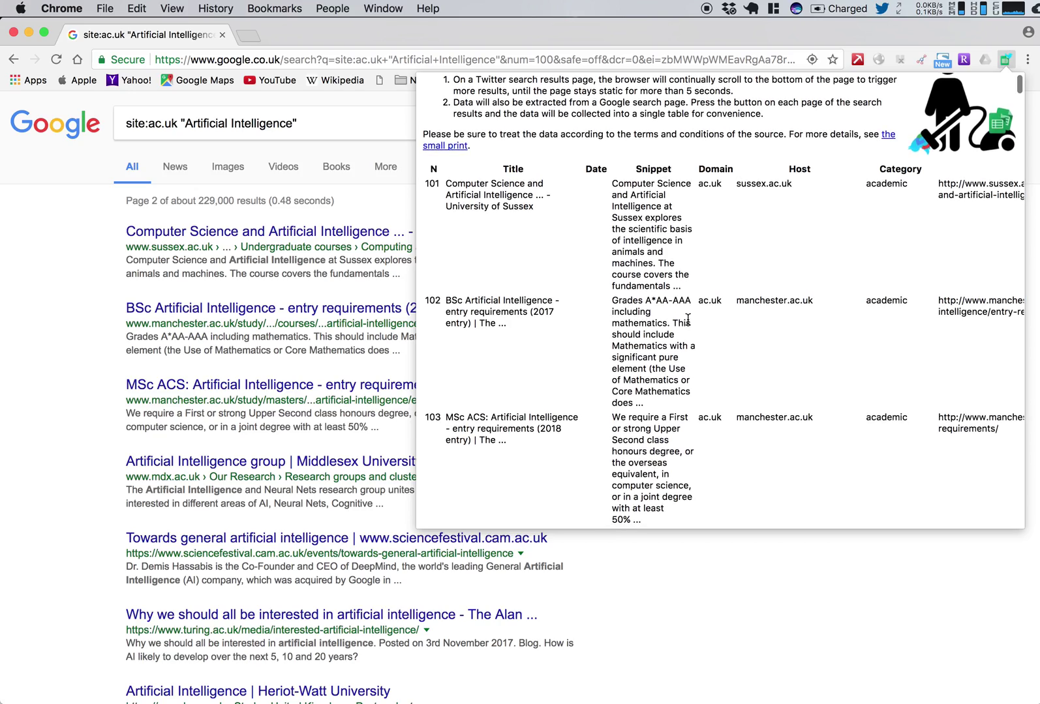
scroll(688, 320, "down", 20)
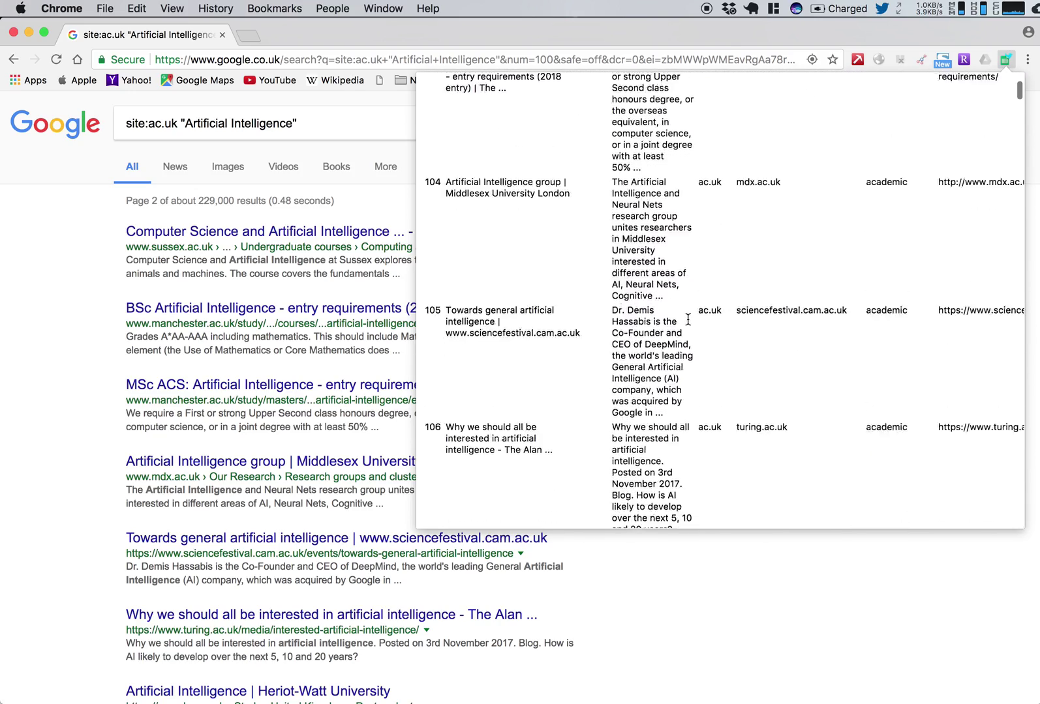
scroll(687, 320, "down", 20)
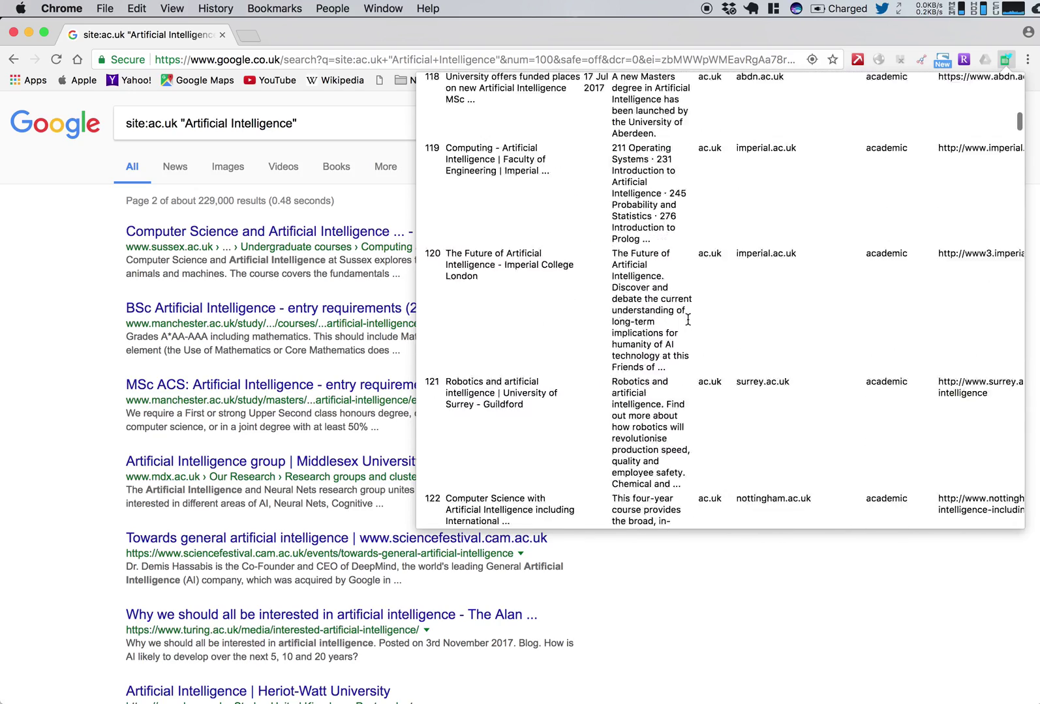
scroll(688, 319, "down", 20)
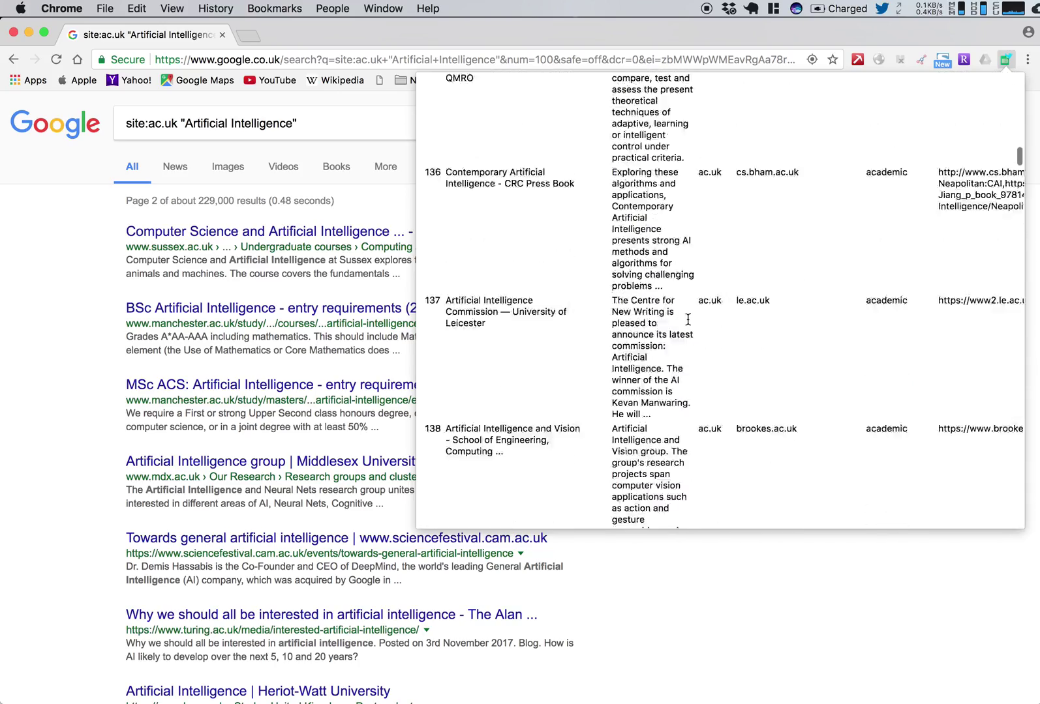
scroll(688, 319, "down", 20)
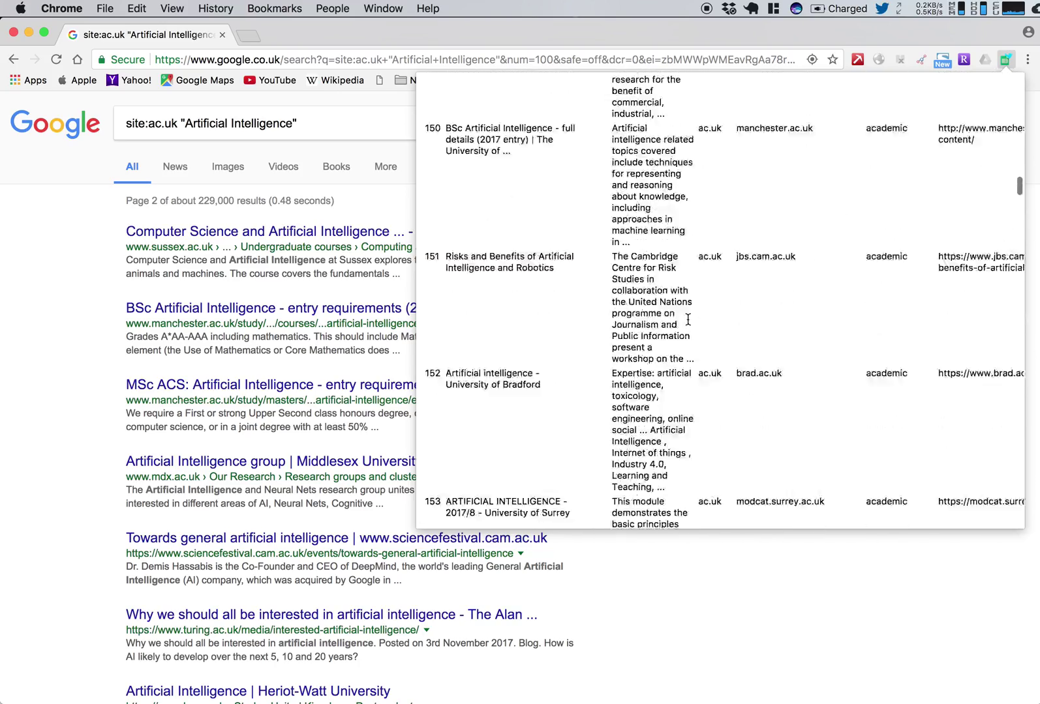
scroll(687, 320, "down", 20)
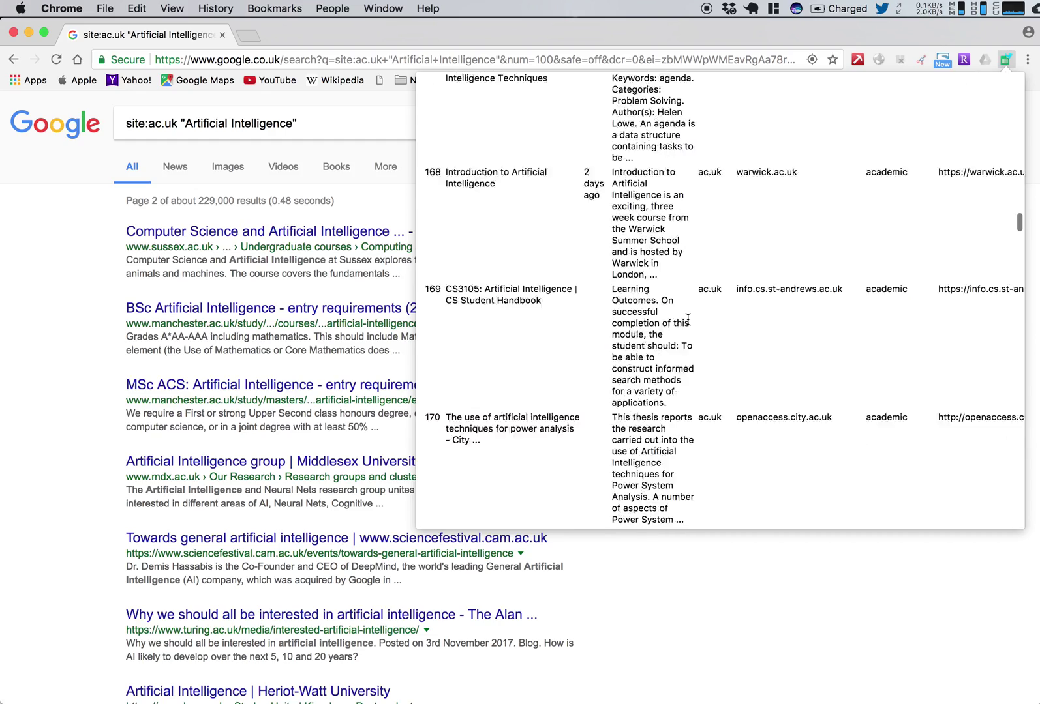
scroll(687, 319, "down", 15)
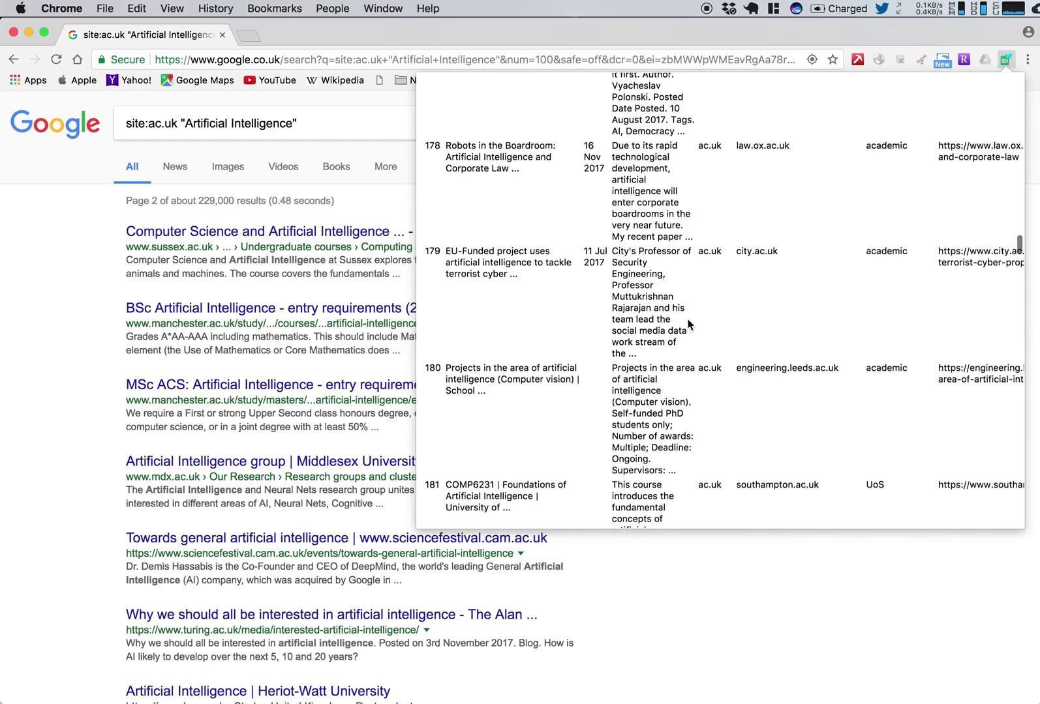
scroll(688, 320, "down", 15)
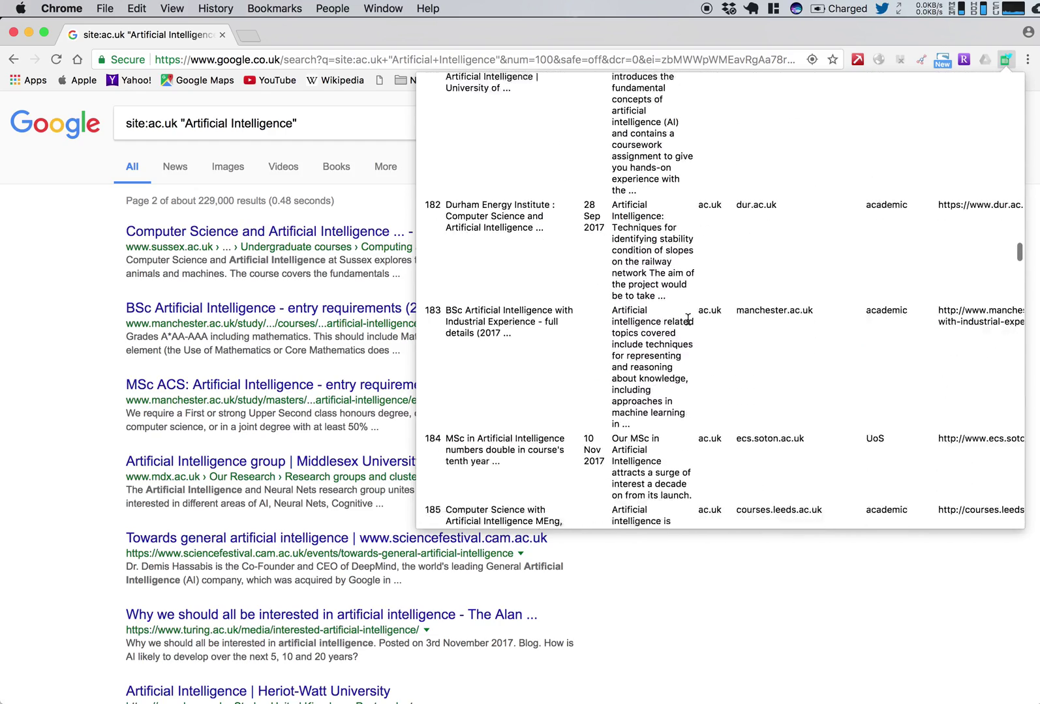
scroll(689, 325, "down", 20)
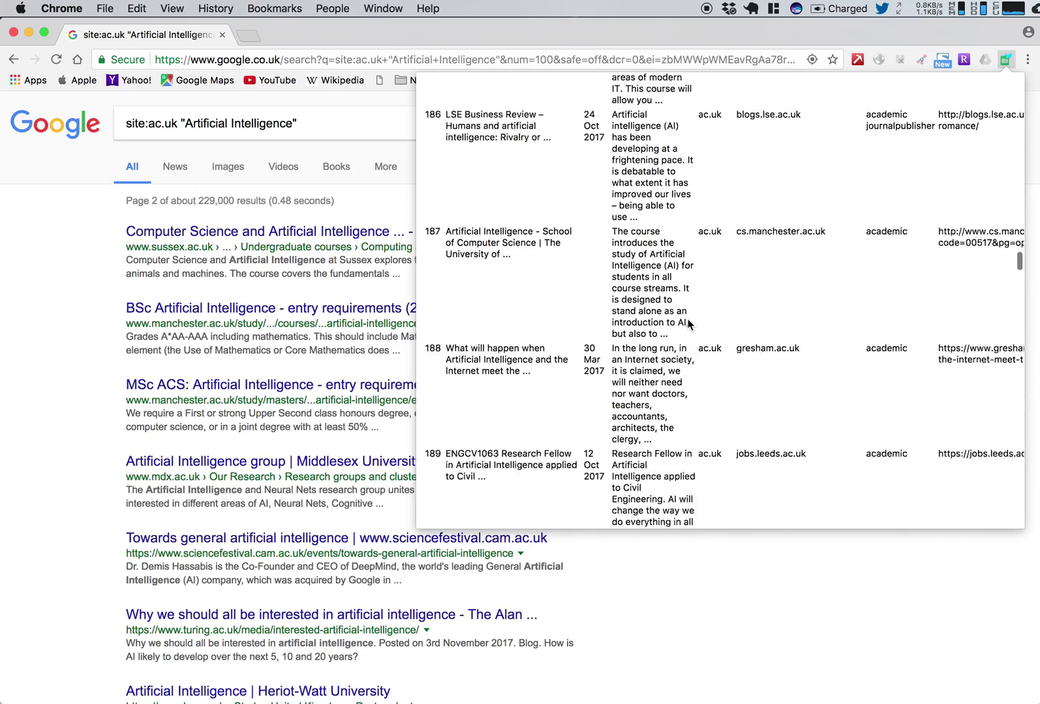
scroll(687, 325, "down", 20)
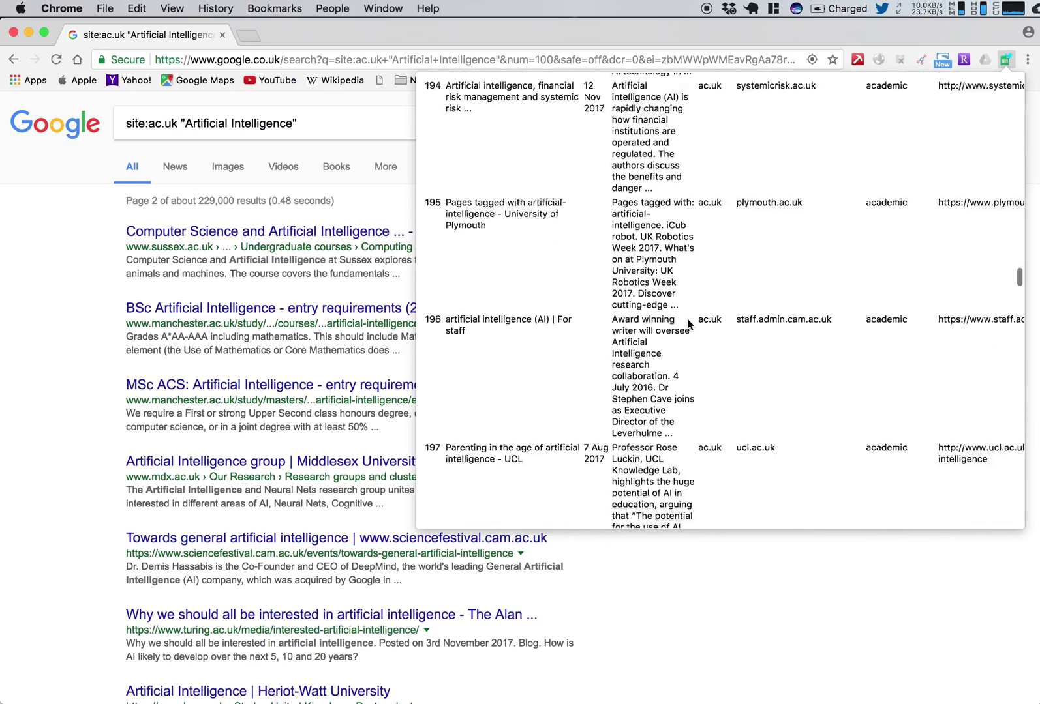
scroll(687, 324, "down", 5)
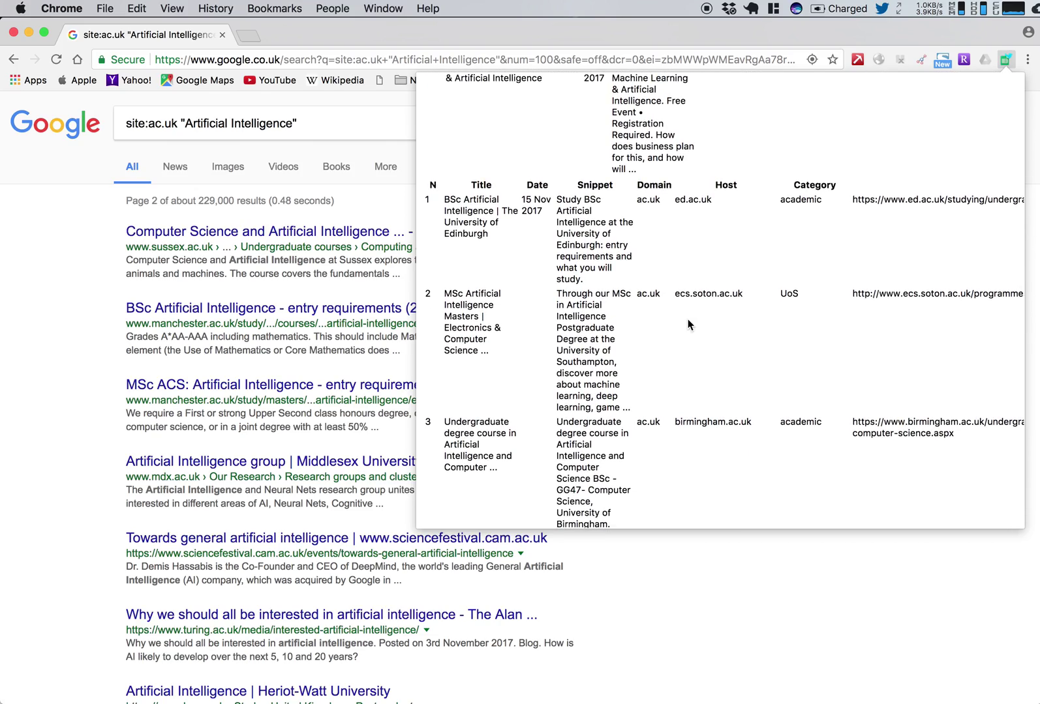
left_click(730, 586)
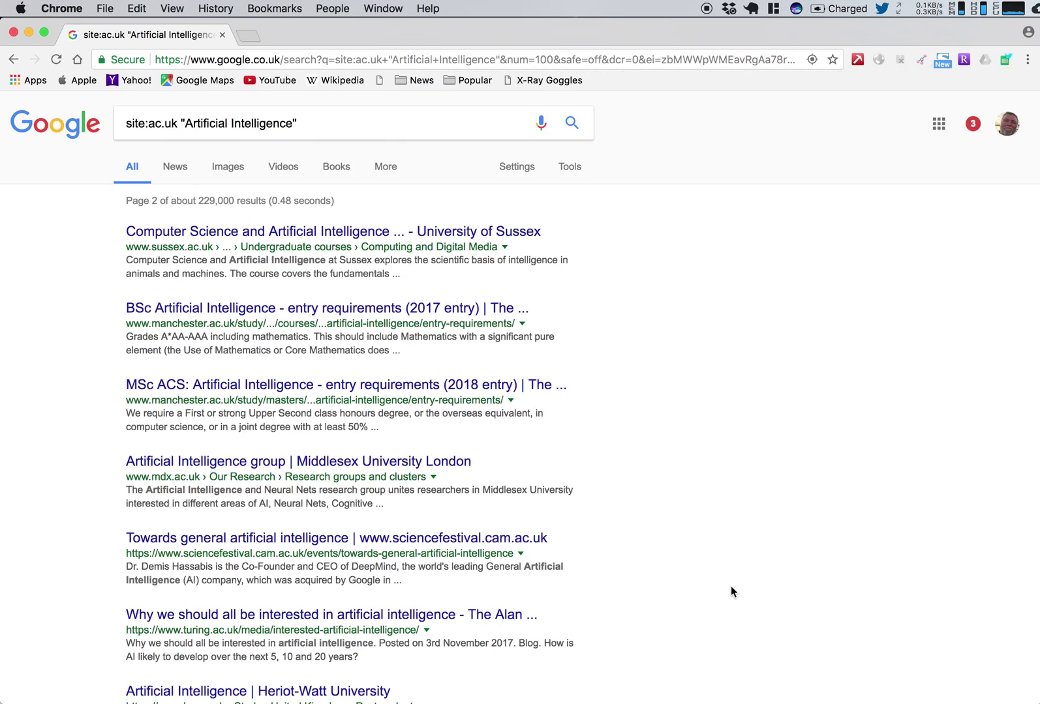
Move on to page 3 of the Google results
scroll(731, 591, "down", 20)
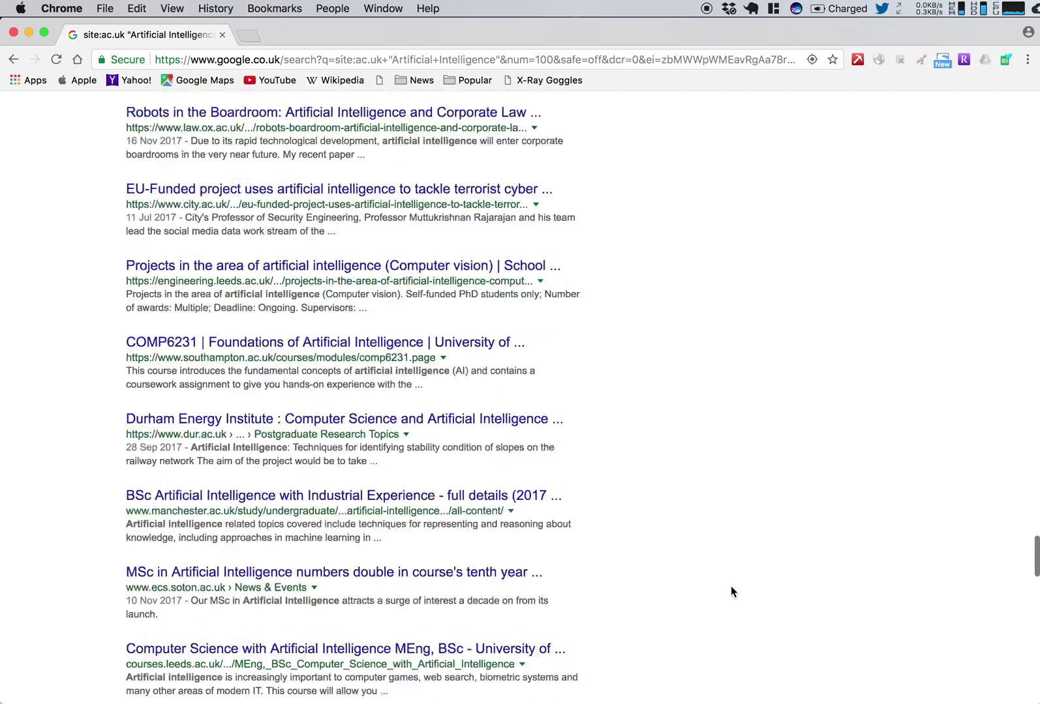
scroll(731, 586, "down", 15)
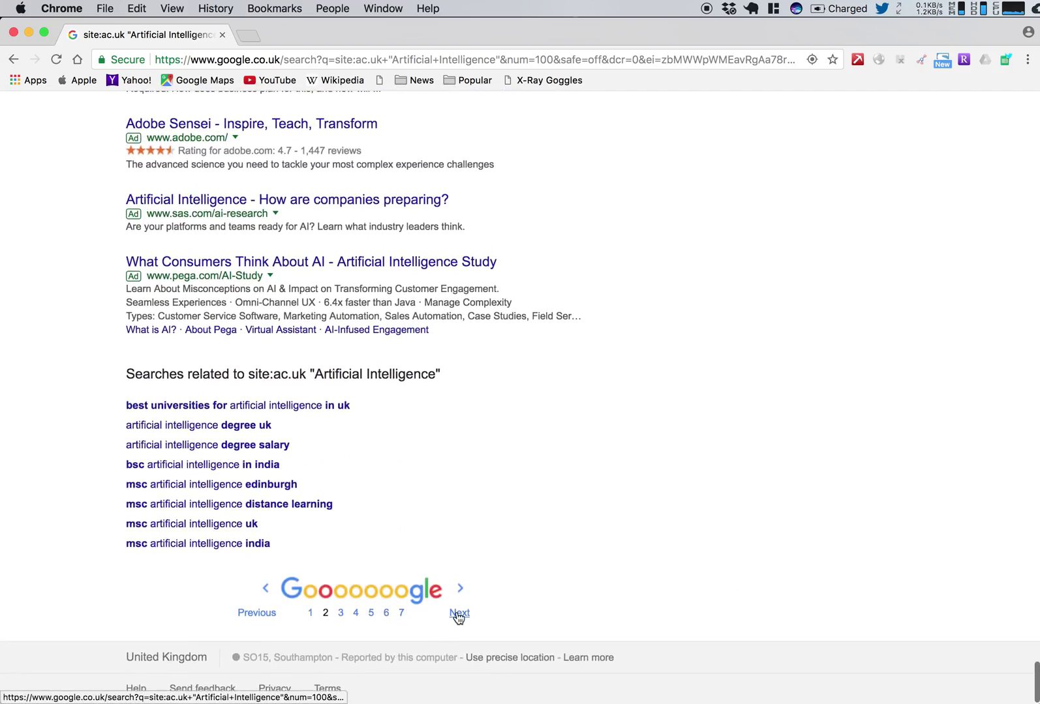
left_click(459, 614)
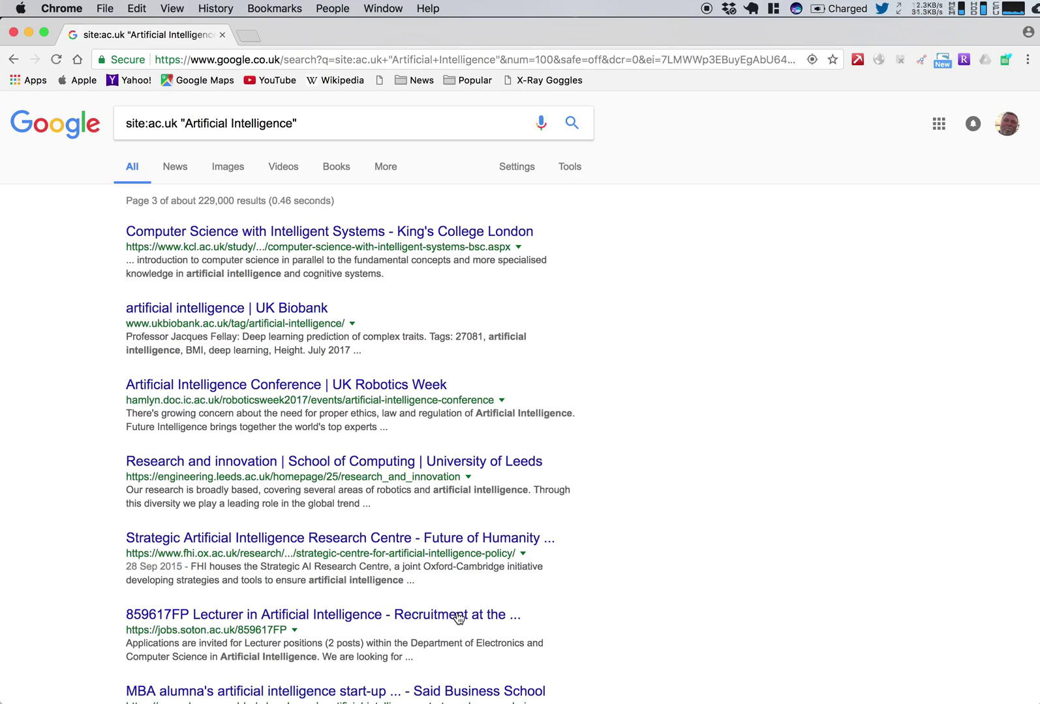
Capture page 3 results into the table and go to page 4
left_click(1004, 60)
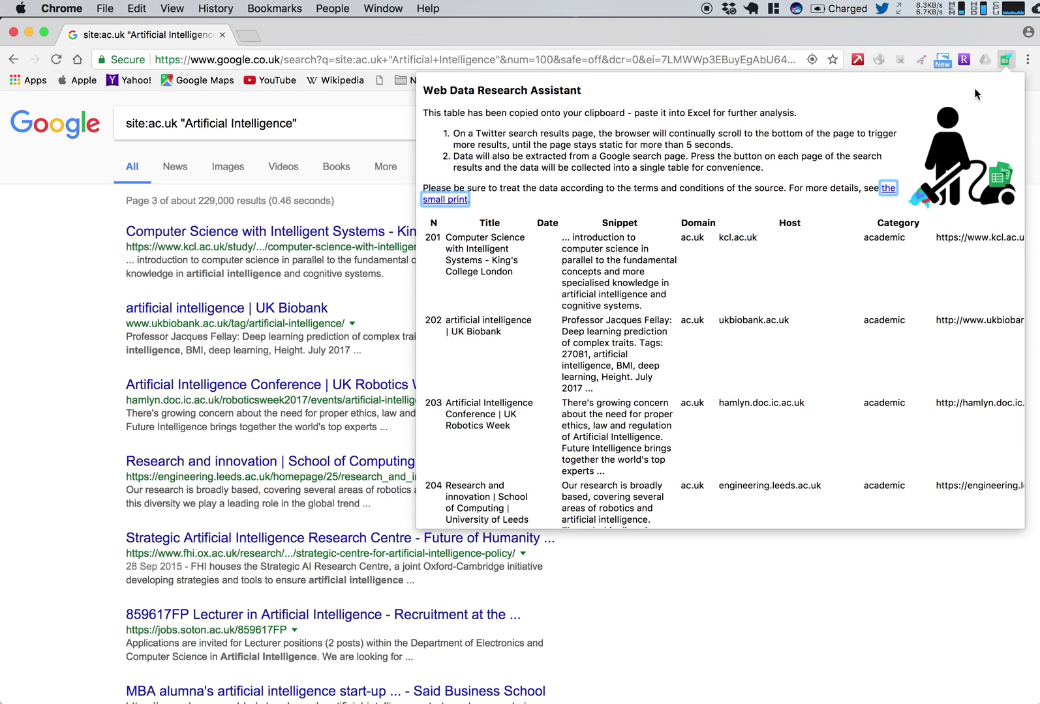
left_click(697, 611)
scroll(696, 611, "down", 10)
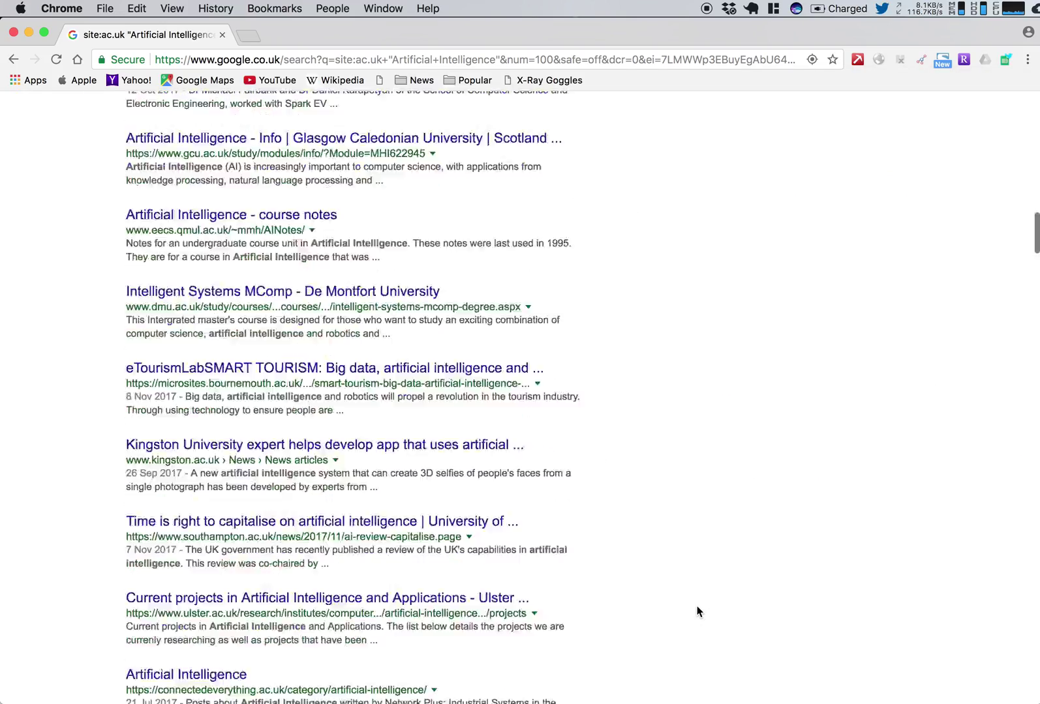
scroll(697, 611, "down", 20)
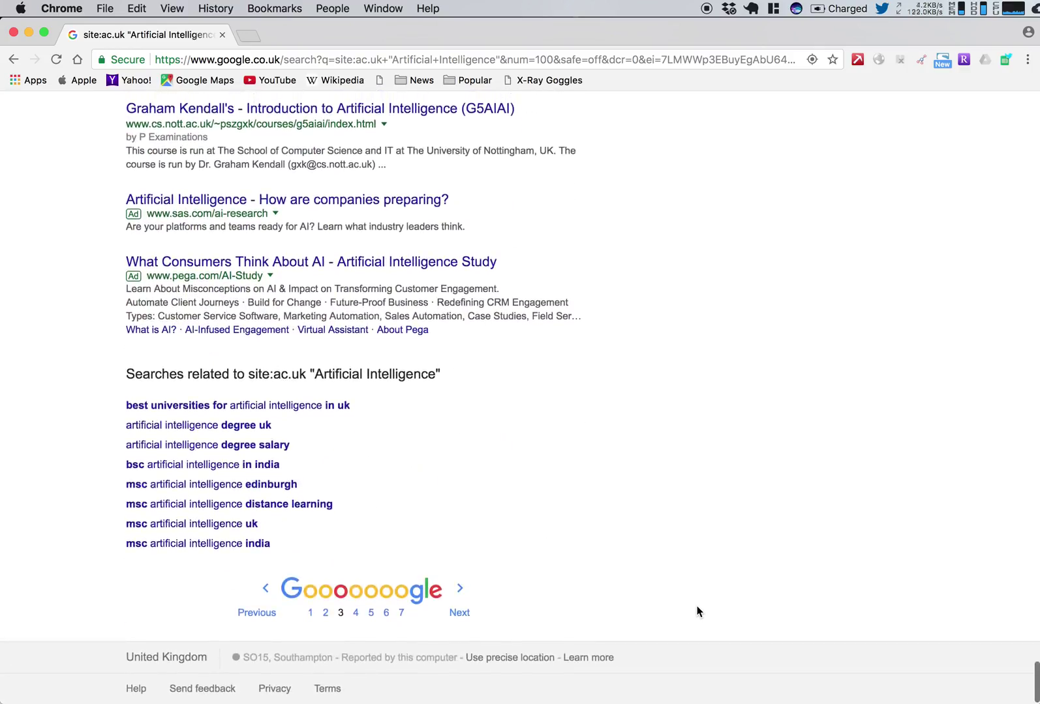
left_click(459, 614)
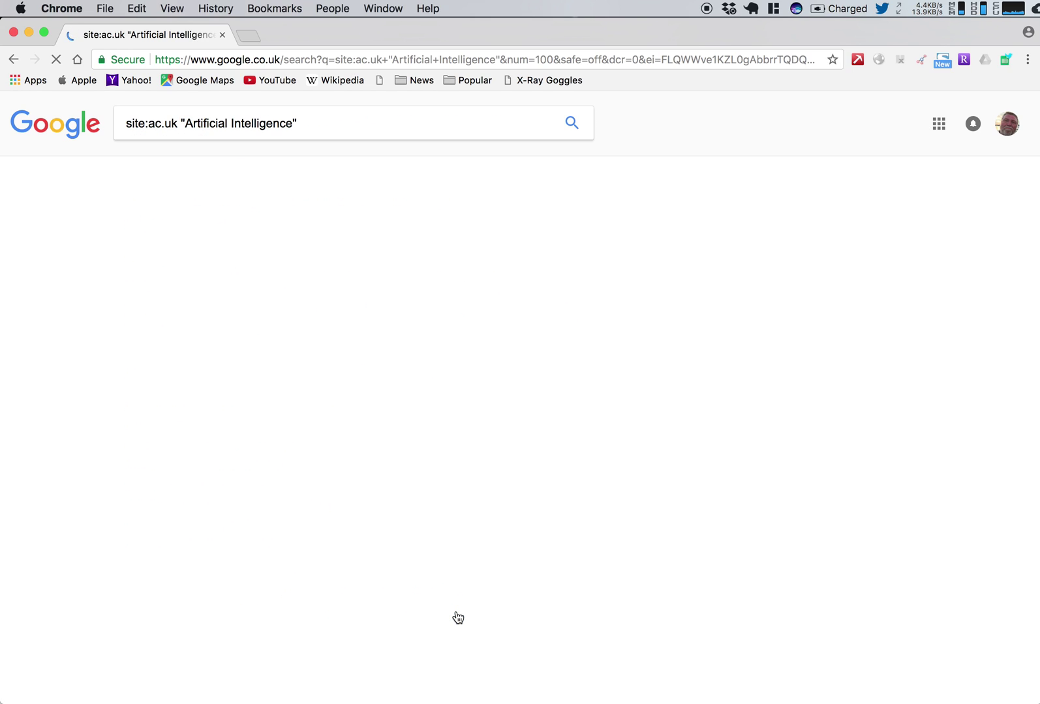
Capture page 4 results from row 301 and return to Excel
left_click(1004, 60)
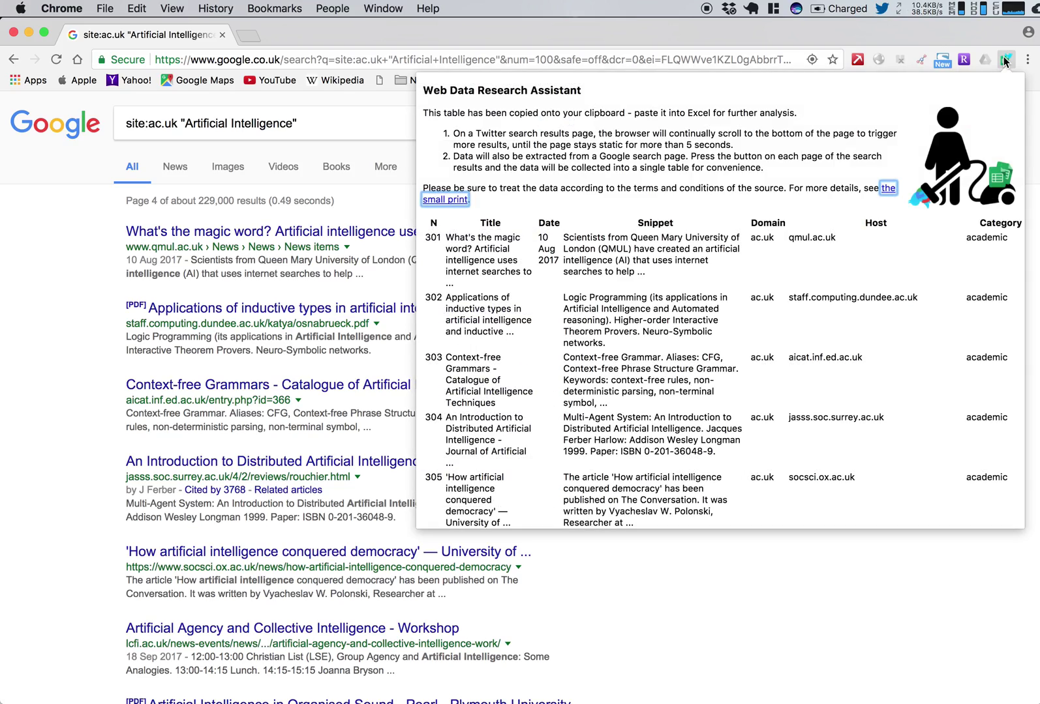
left_click(759, 588)
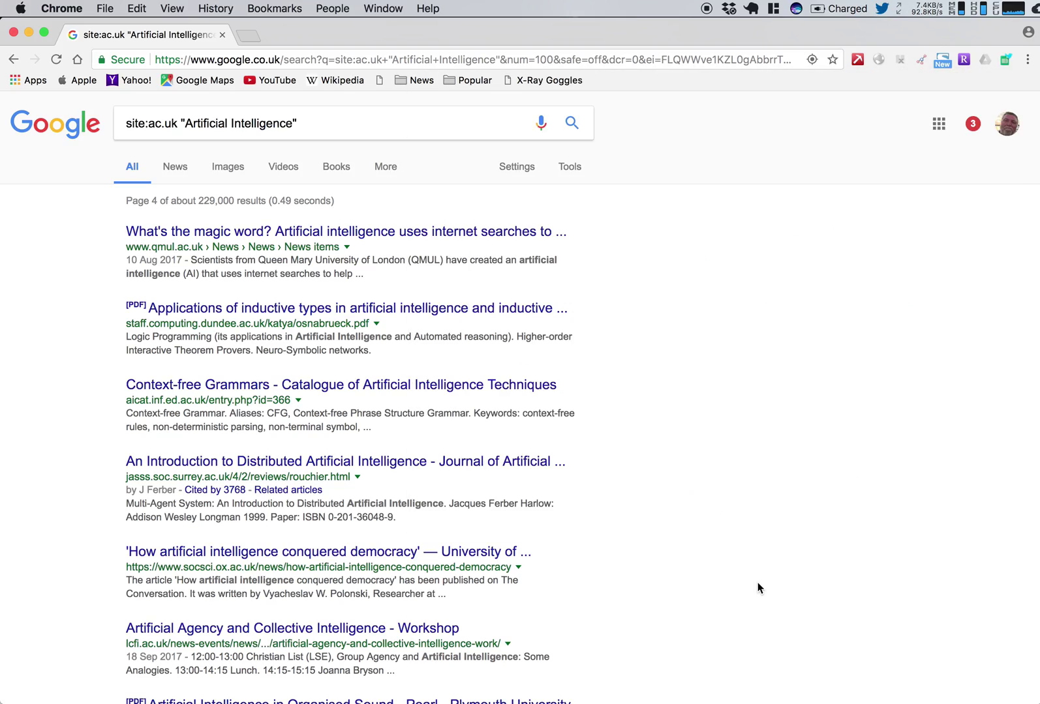
scroll(781, 590, "down", 20)
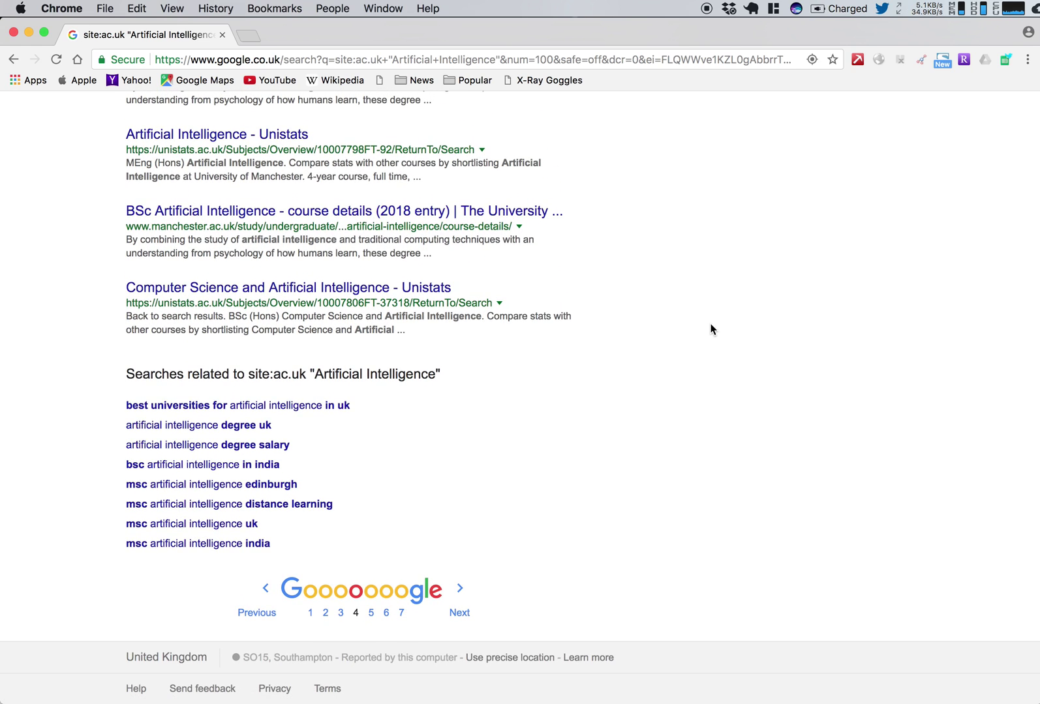
key("super+Tab")
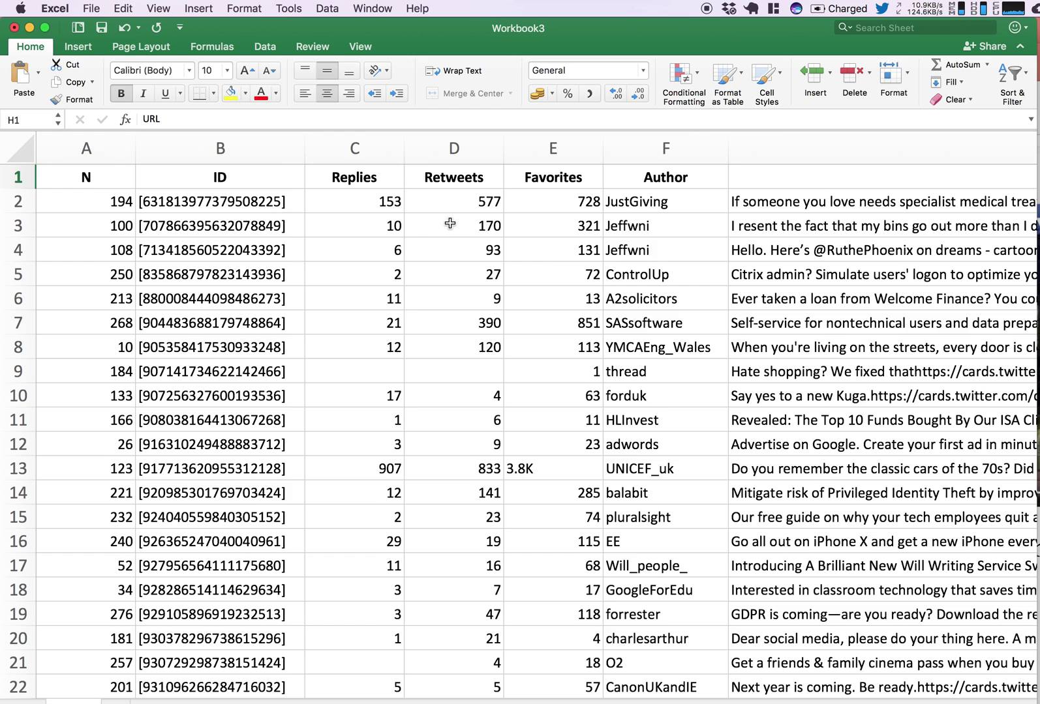
Paste the Google results into a new Workbook4 and sort by N, smallest to largest
key("super+n")
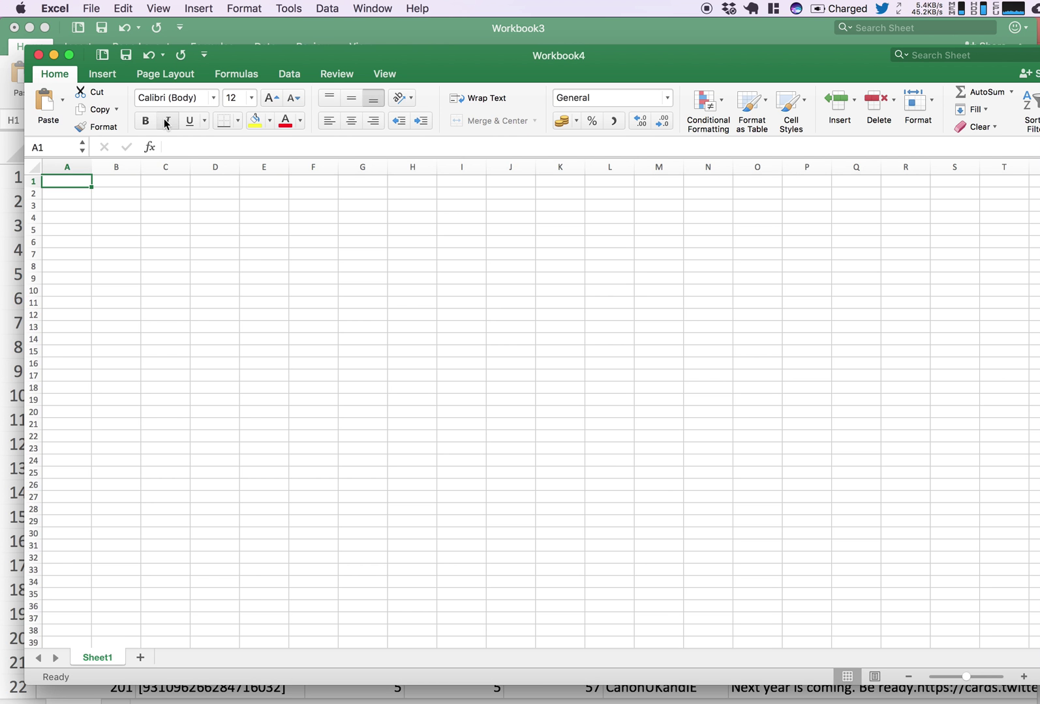
key("super+v")
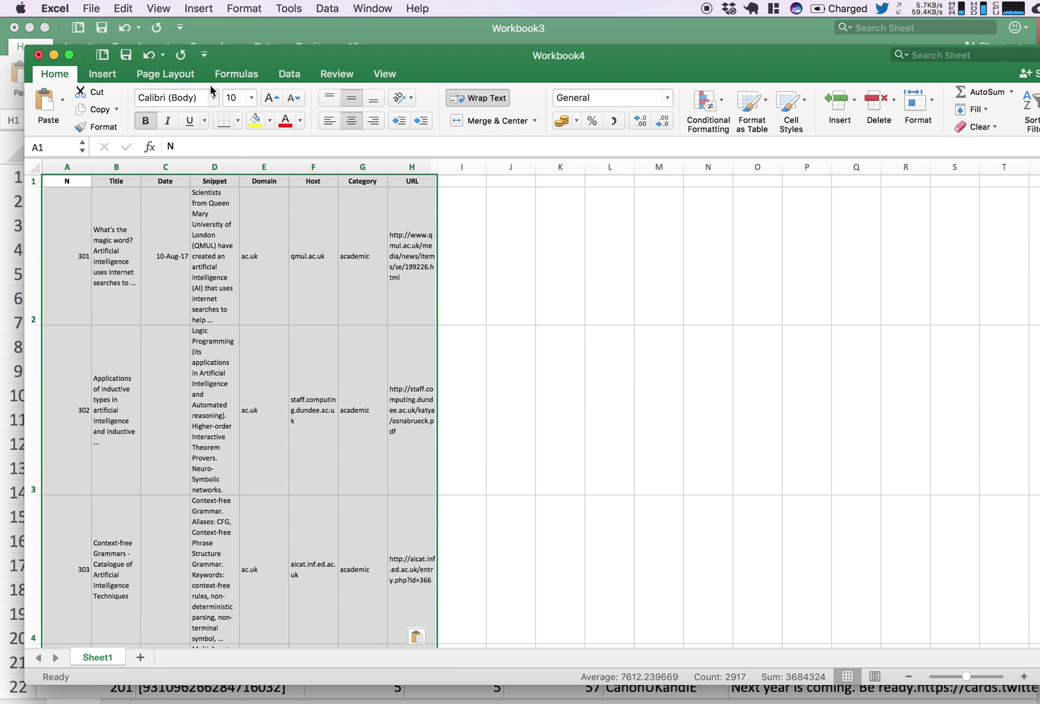
left_click(334, 8)
left_click(337, 27)
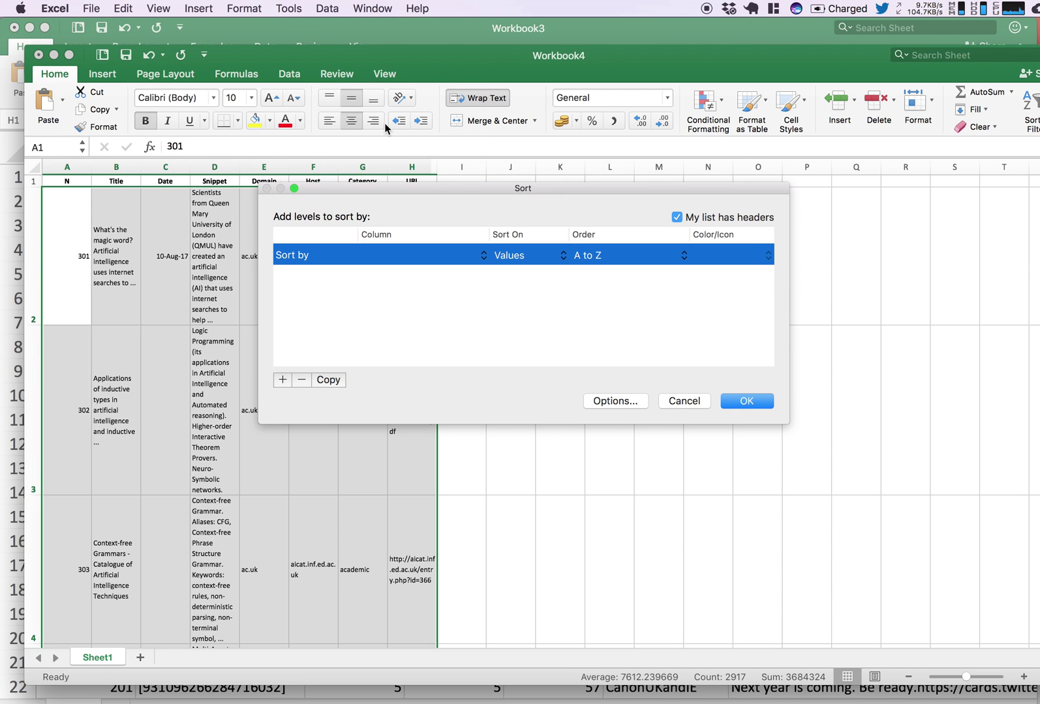
left_click(373, 257)
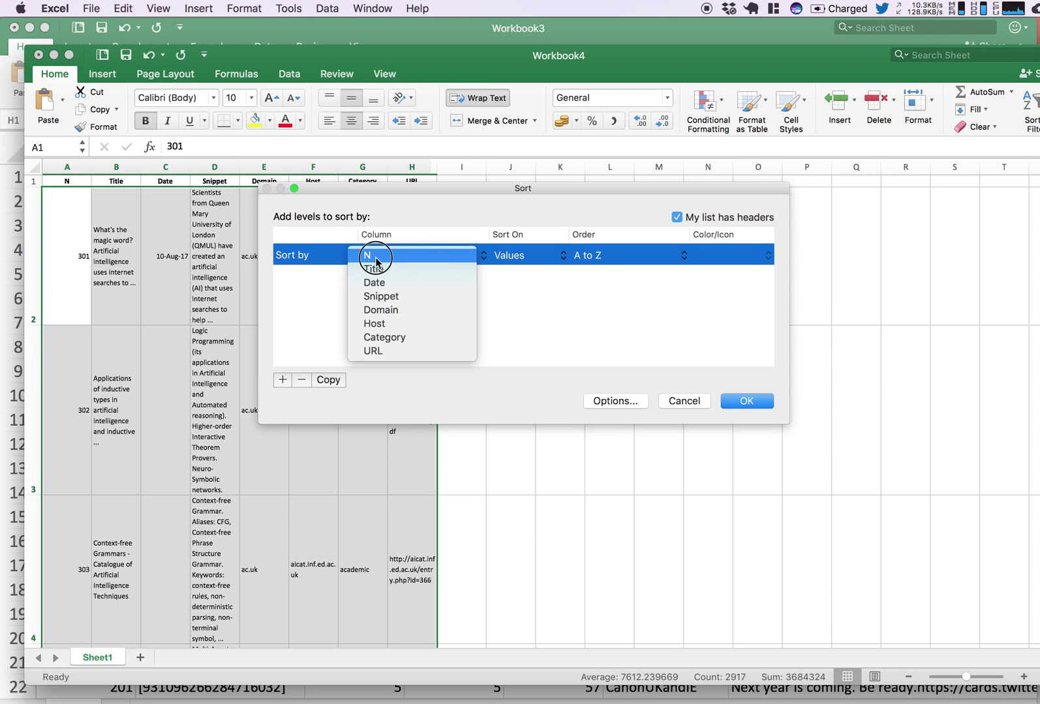
left_click(375, 259)
left_click(736, 403)
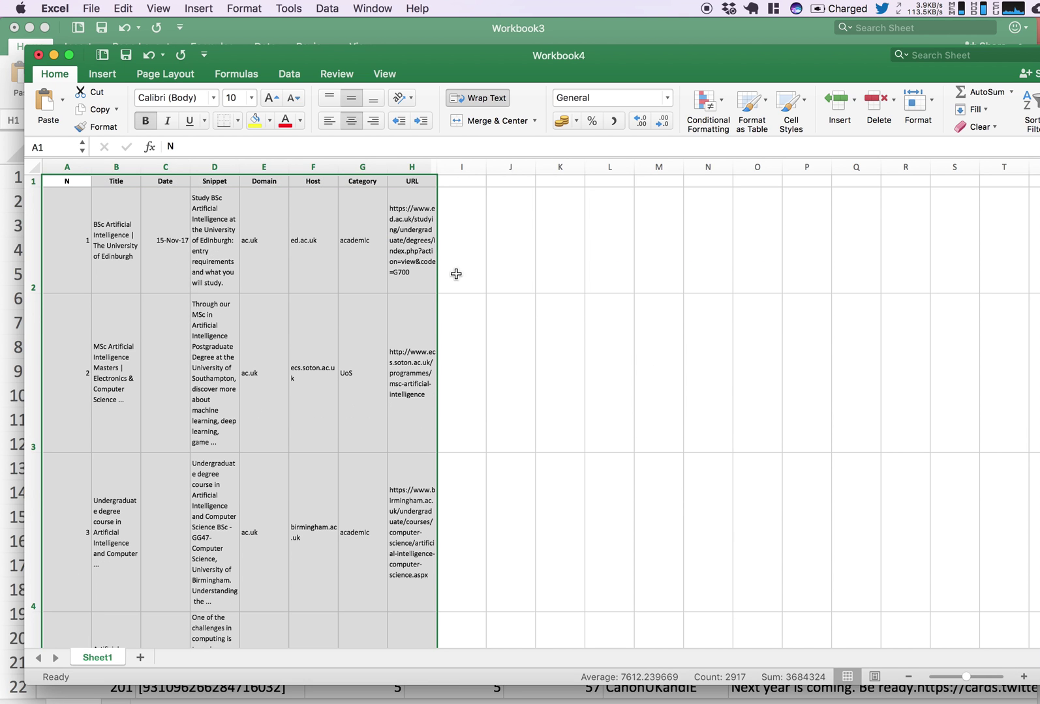
Zoom the Workbook4 results sheet to about 200%
scroll(201, 412, "down", 10)
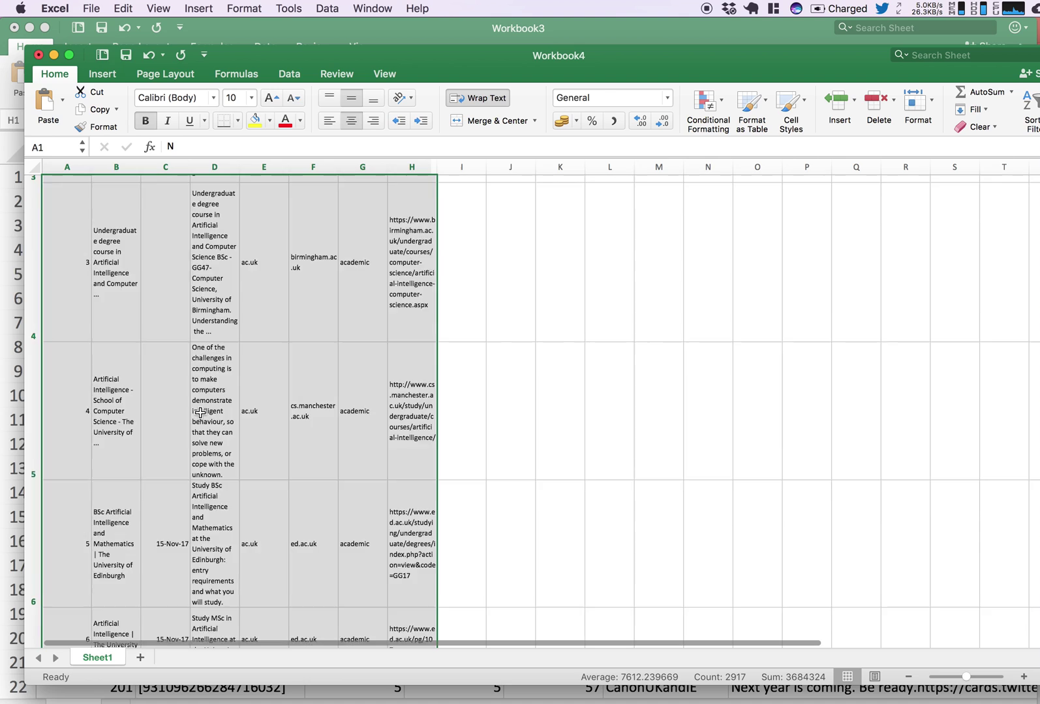
scroll(200, 412, "up", 10)
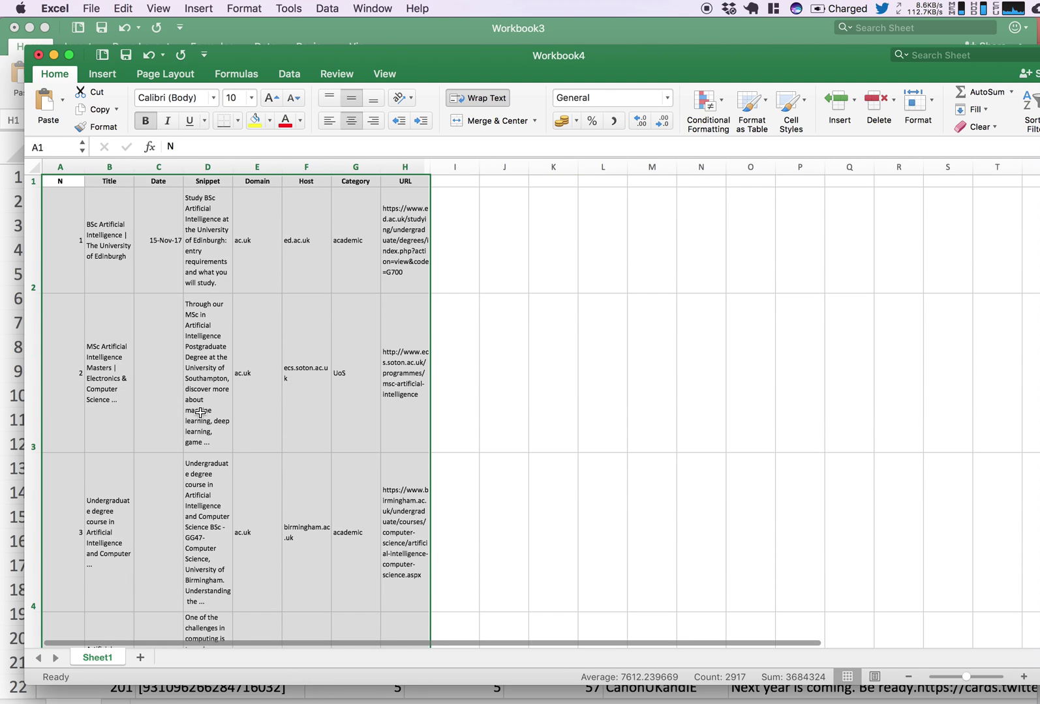
left_click_drag(966, 678, 980, 680)
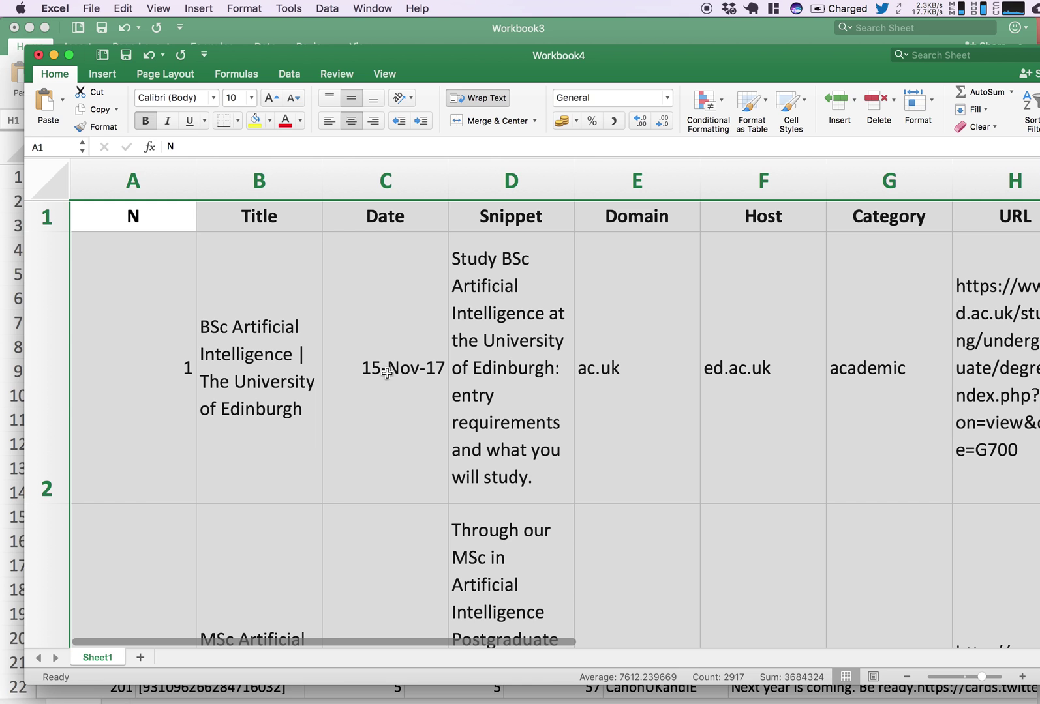
scroll(508, 370, "right", 5)
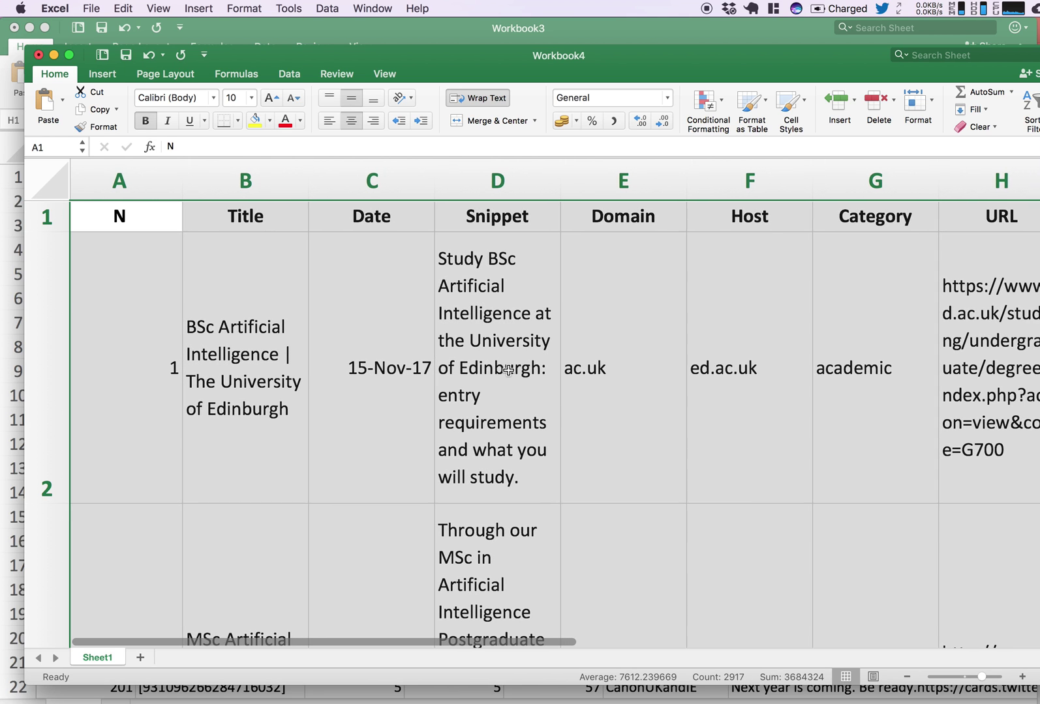
scroll(508, 370, "left", 5)
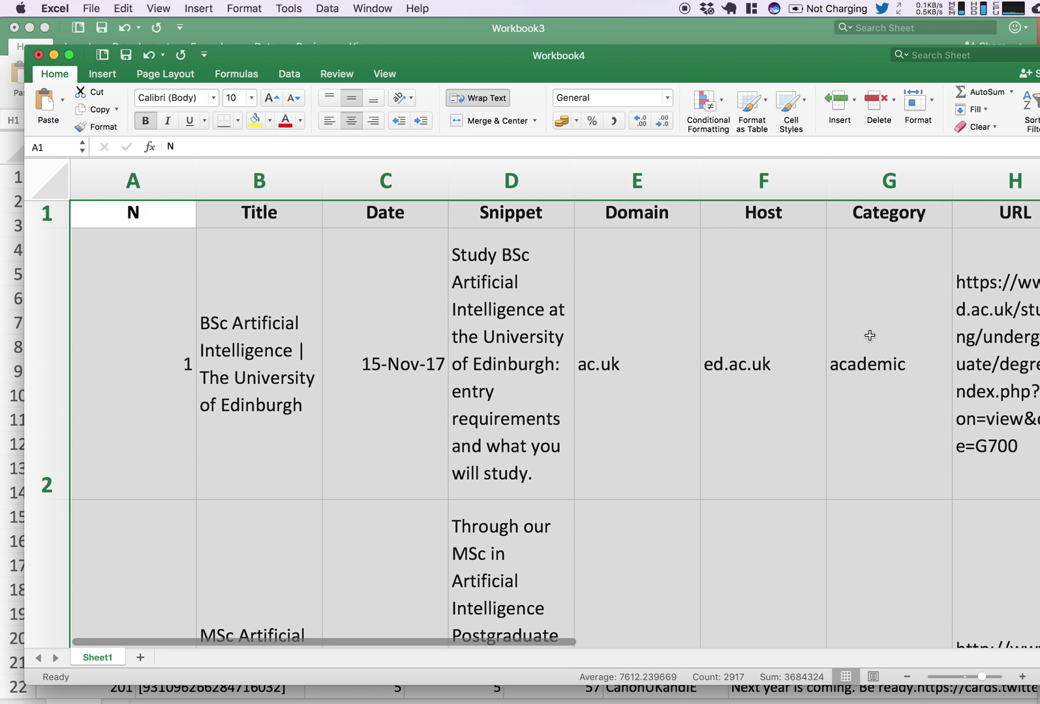
scroll(867, 343, "down", 1)
scroll(867, 344, "up", 1)
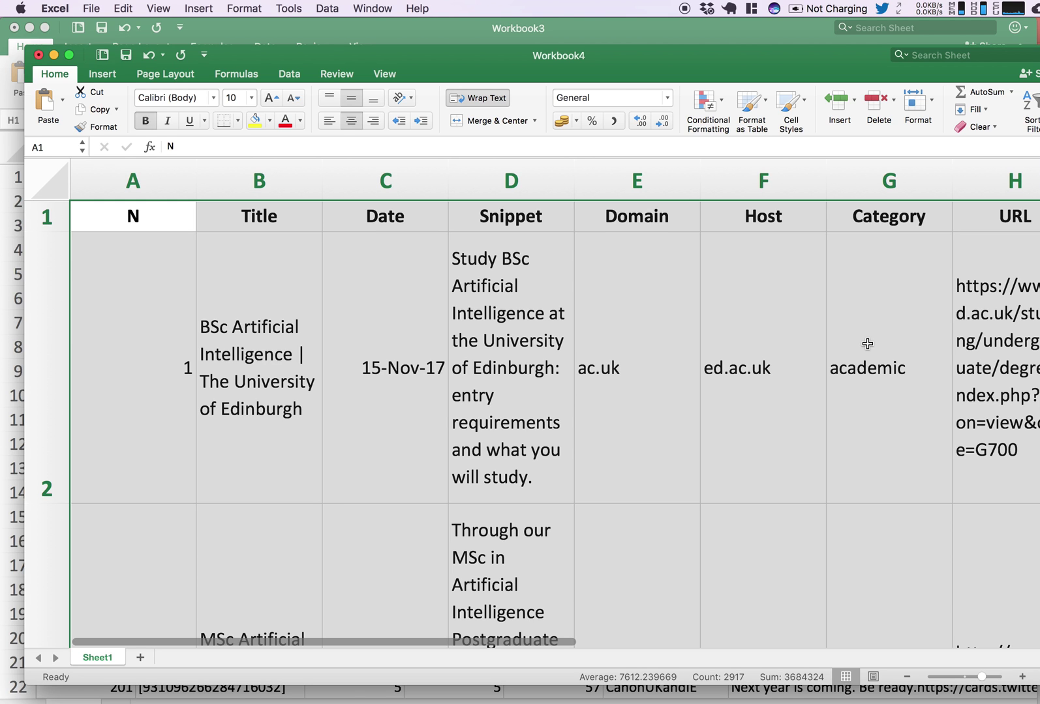
scroll(905, 460, "down", 5)
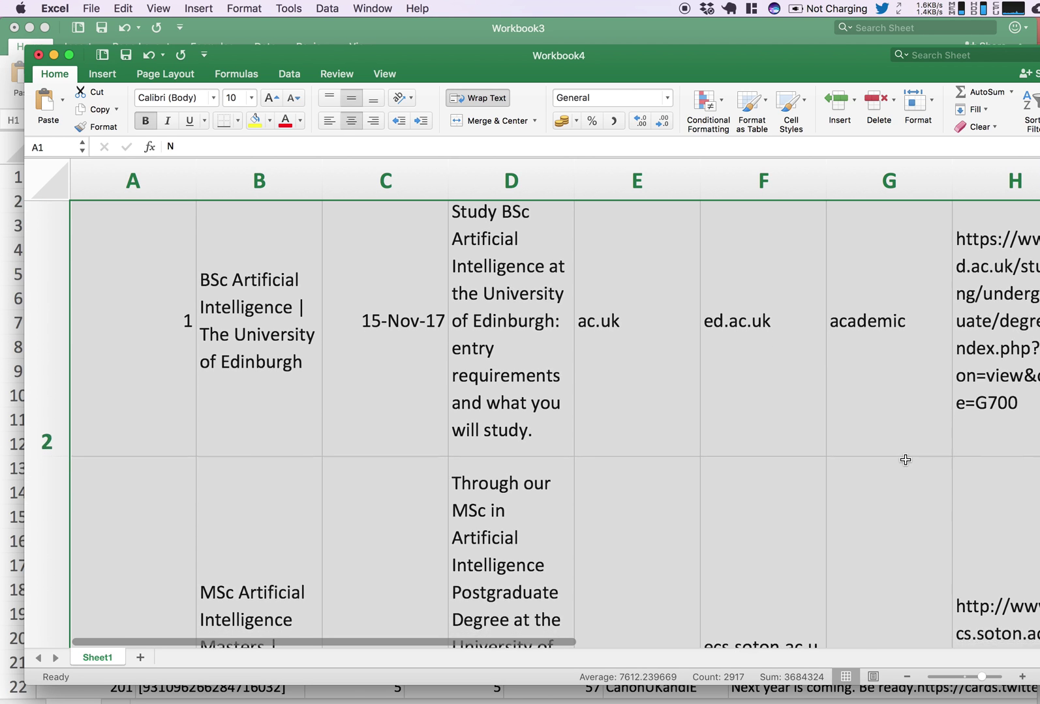
scroll(905, 460, "down", 10)
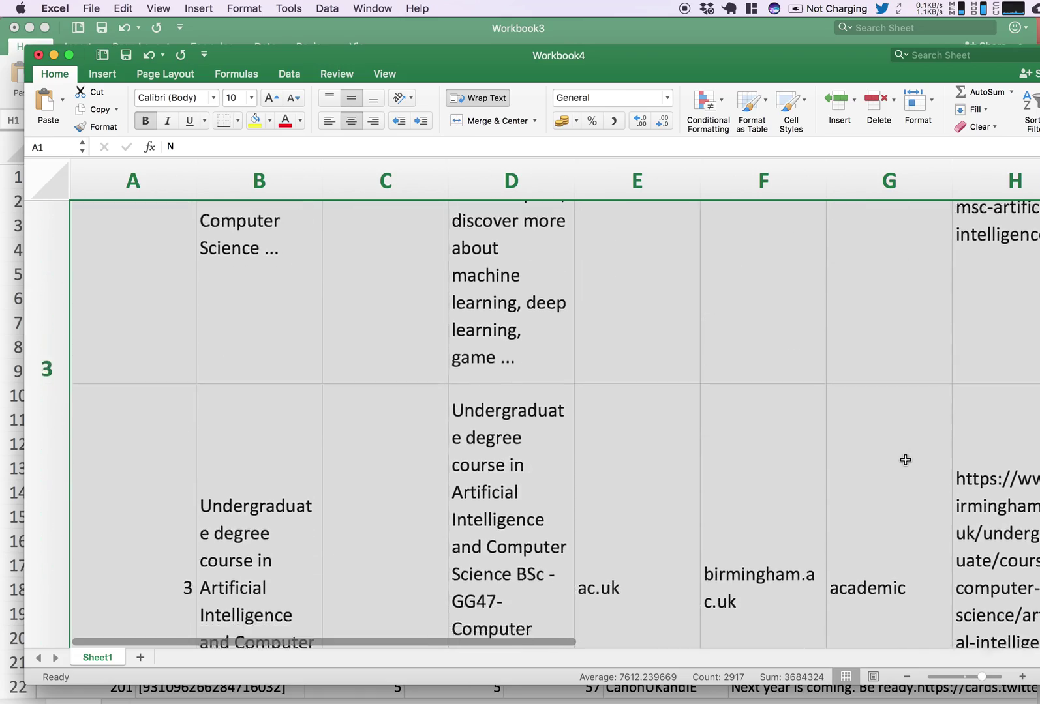
scroll(905, 460, "down", 20)
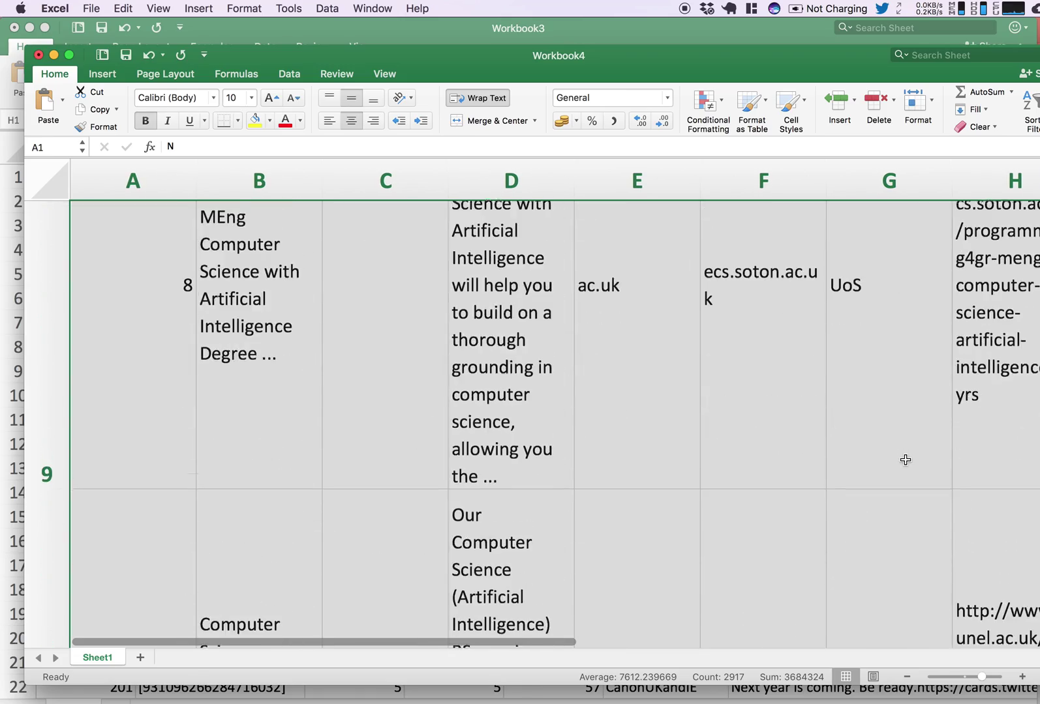
scroll(906, 460, "down", 15)
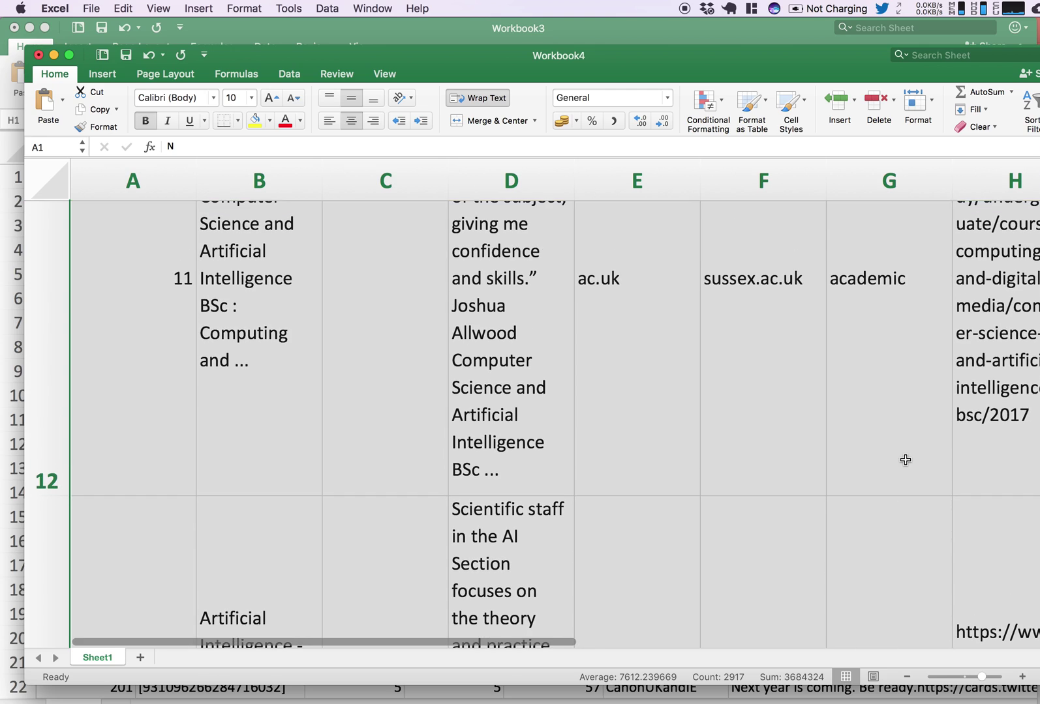
scroll(905, 460, "up", 10)
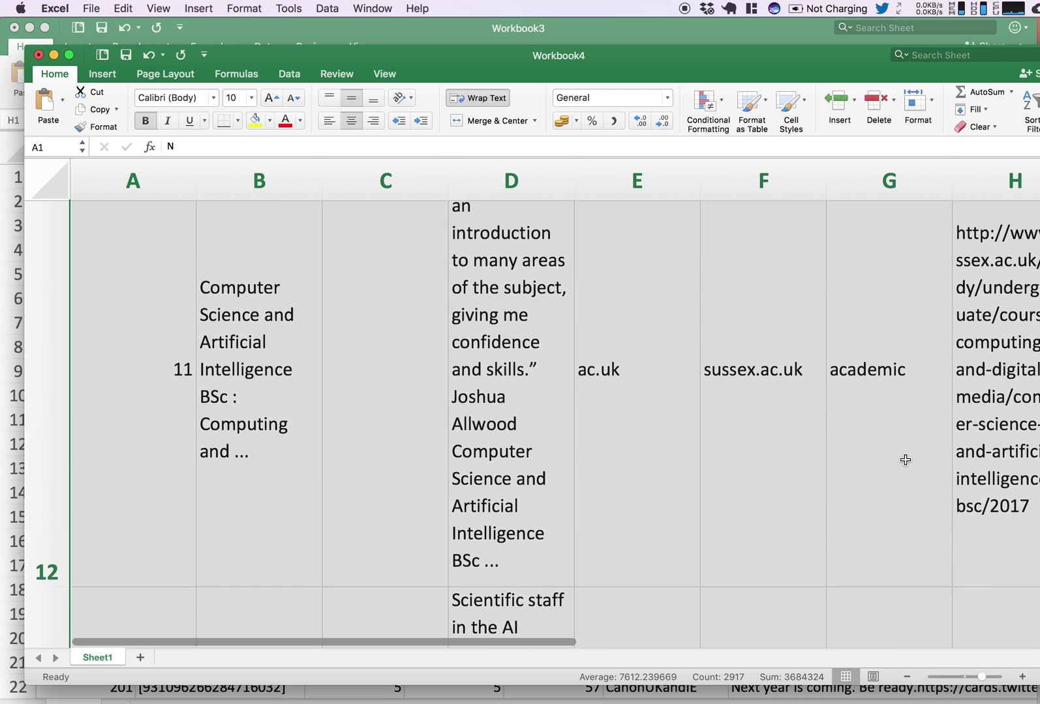
scroll(905, 460, "up", 15)
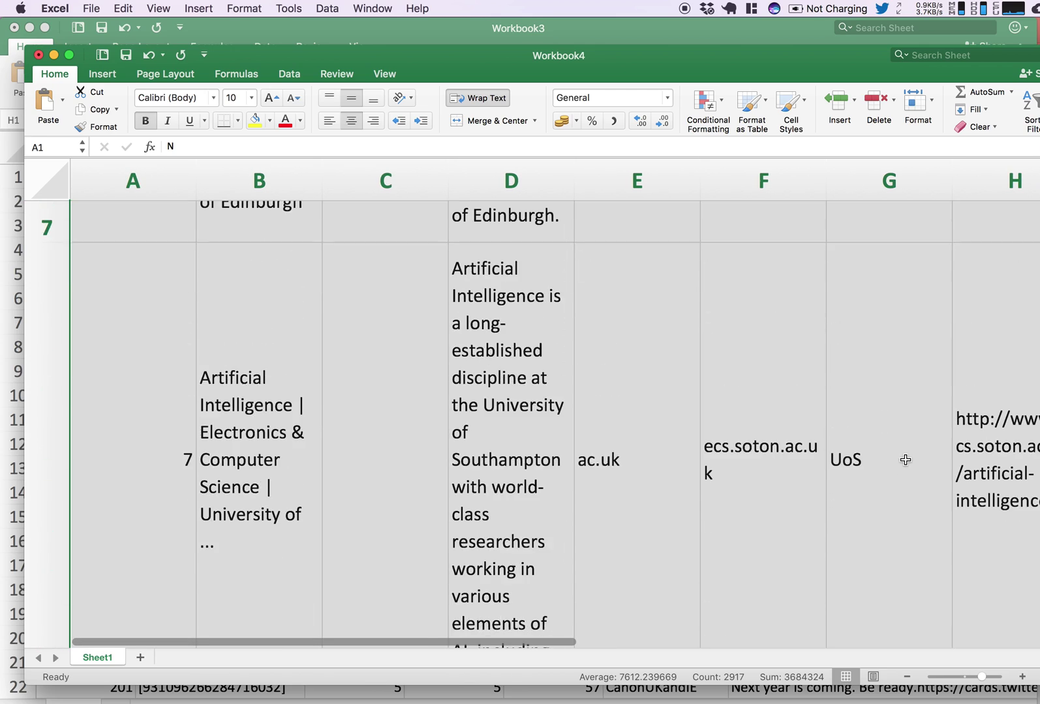
scroll(905, 460, "up", 3)
scroll(905, 460, "down", 10)
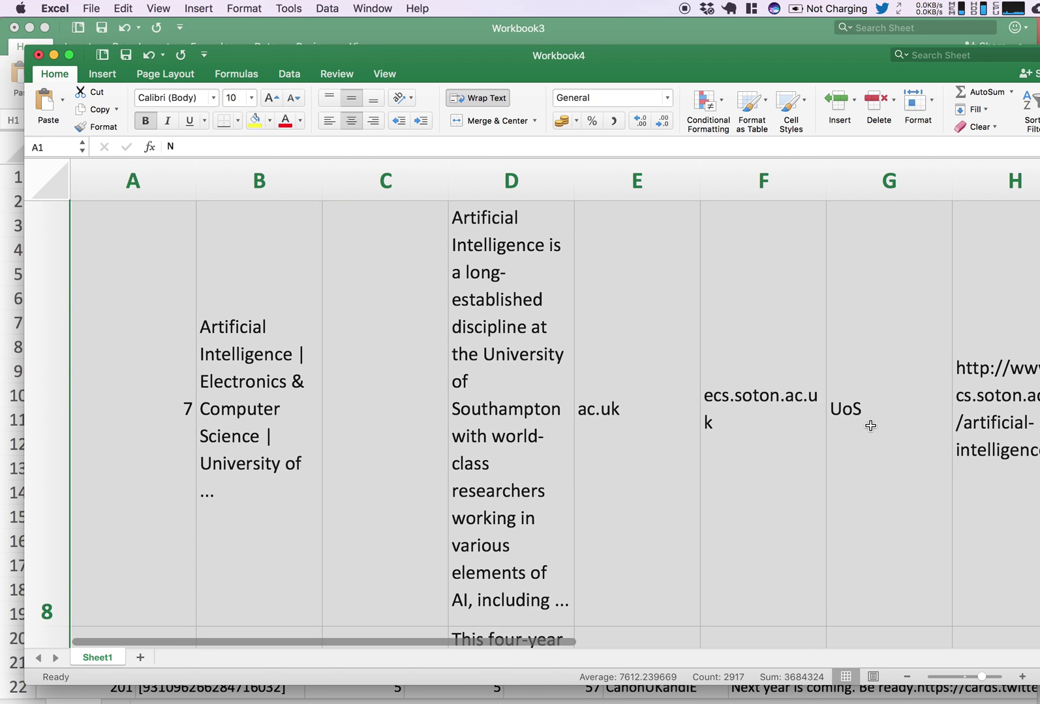
scroll(872, 426, "up", 20)
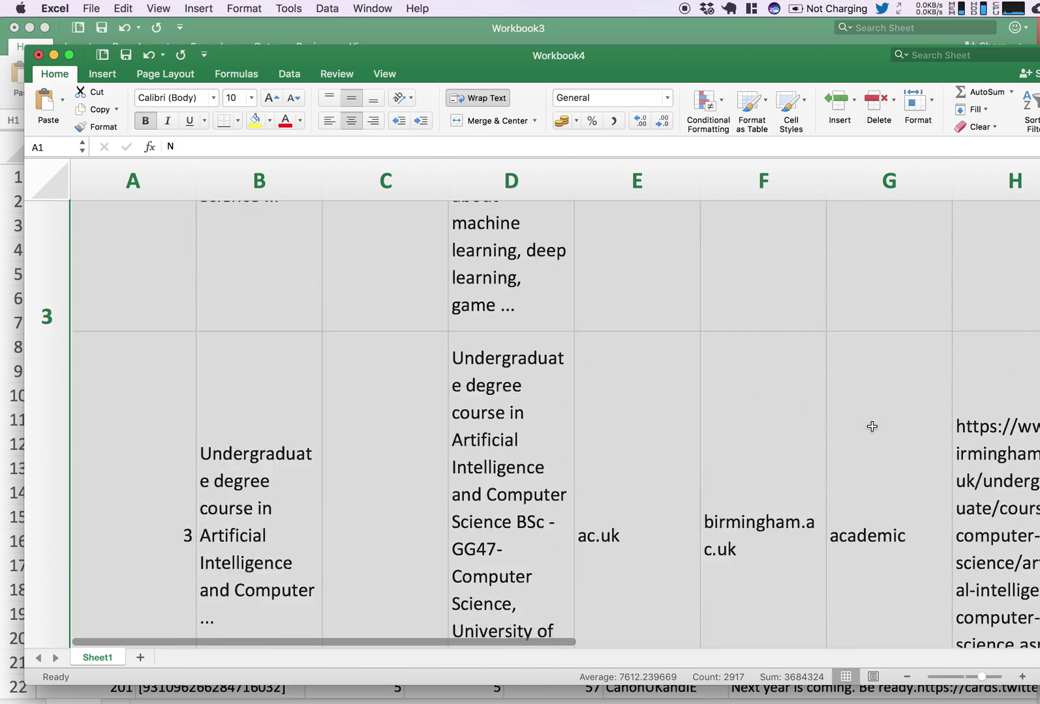
scroll(872, 427, "down", 10)
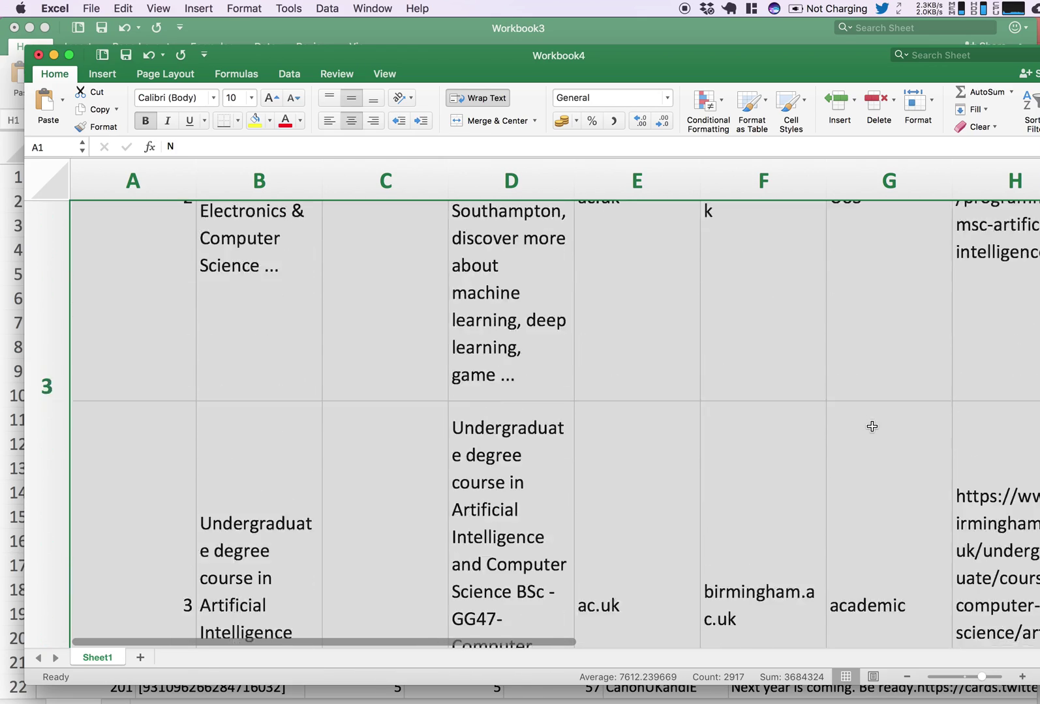
scroll(871, 426, "down", 10)
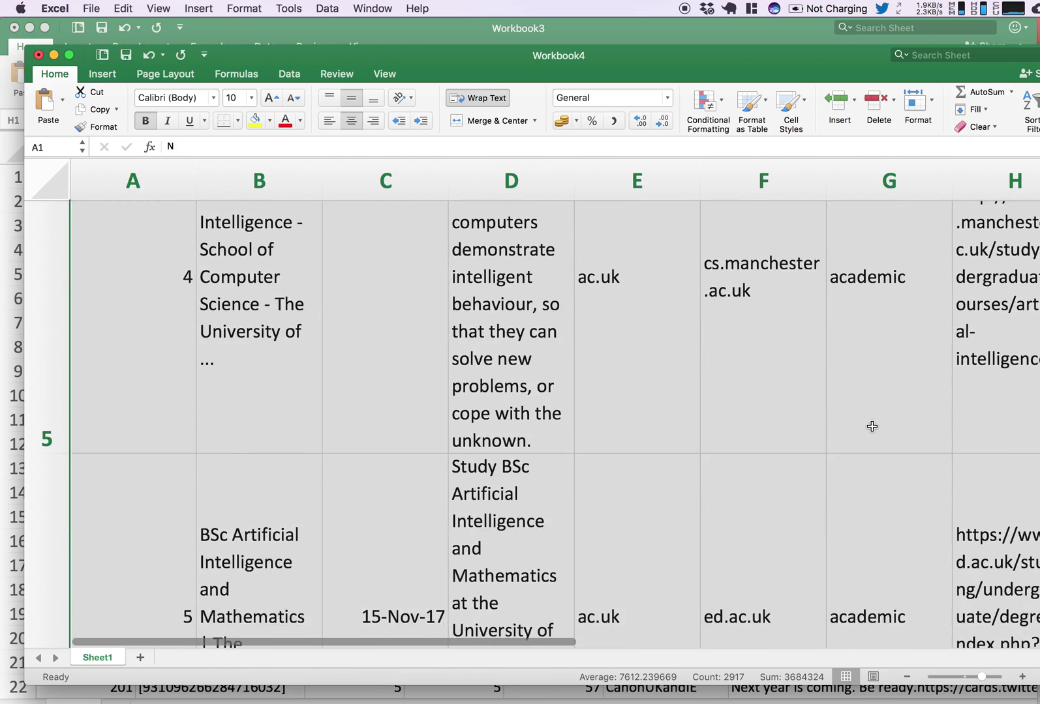
scroll(872, 427, "down", 10)
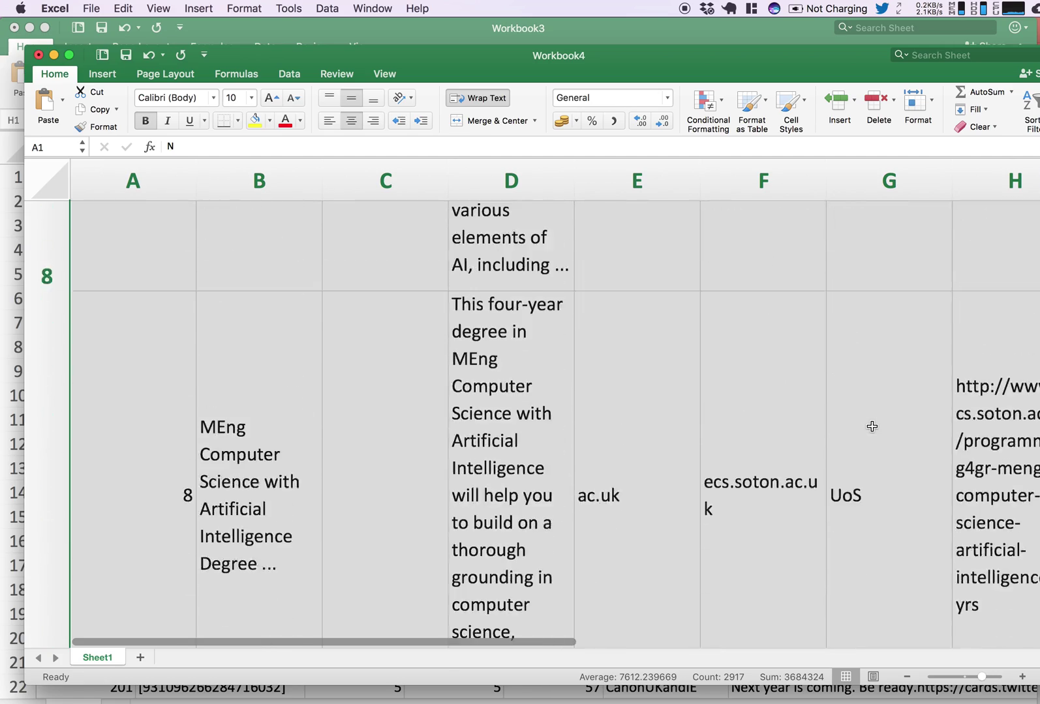
scroll(872, 426, "up", 15)
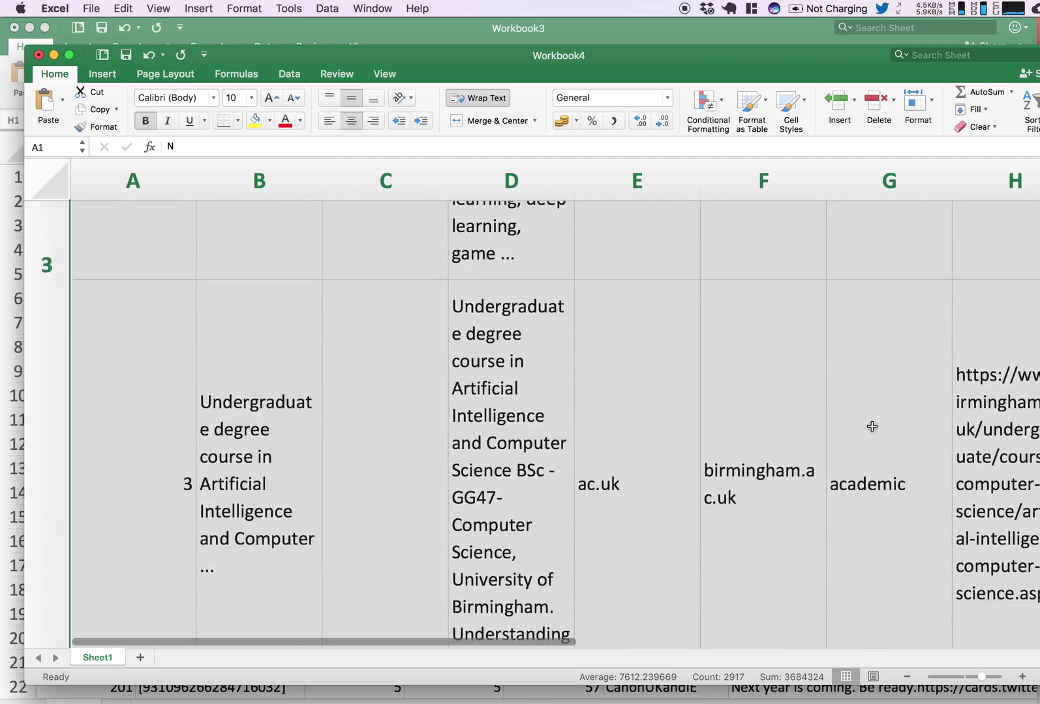